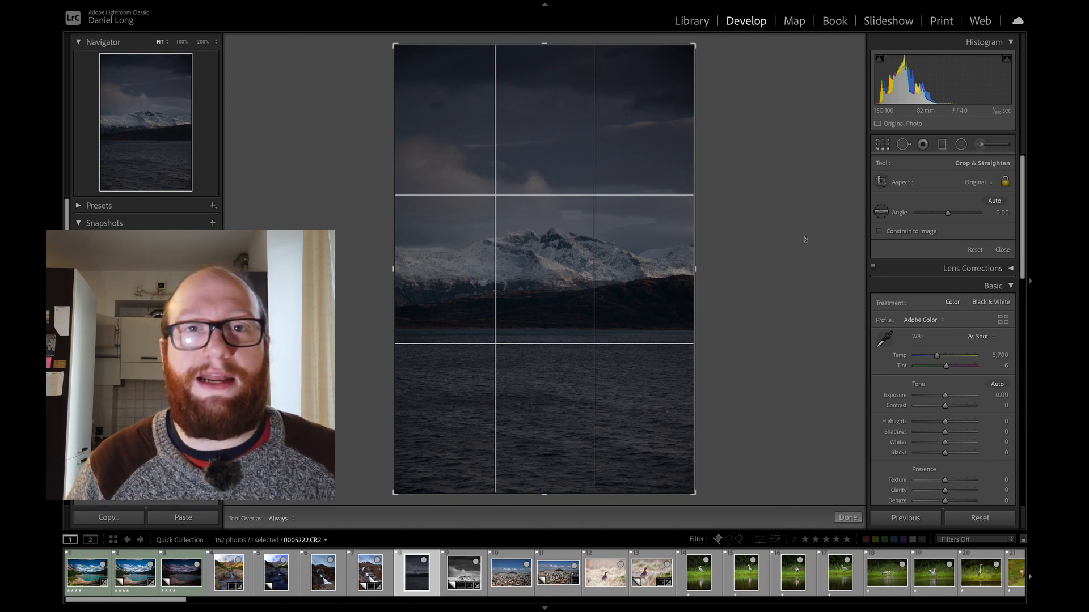
# Crop the dark mountain photo to a 1 x 1 ratio, placing the snowy peaks near the lower third line.
pyautogui.press('r')
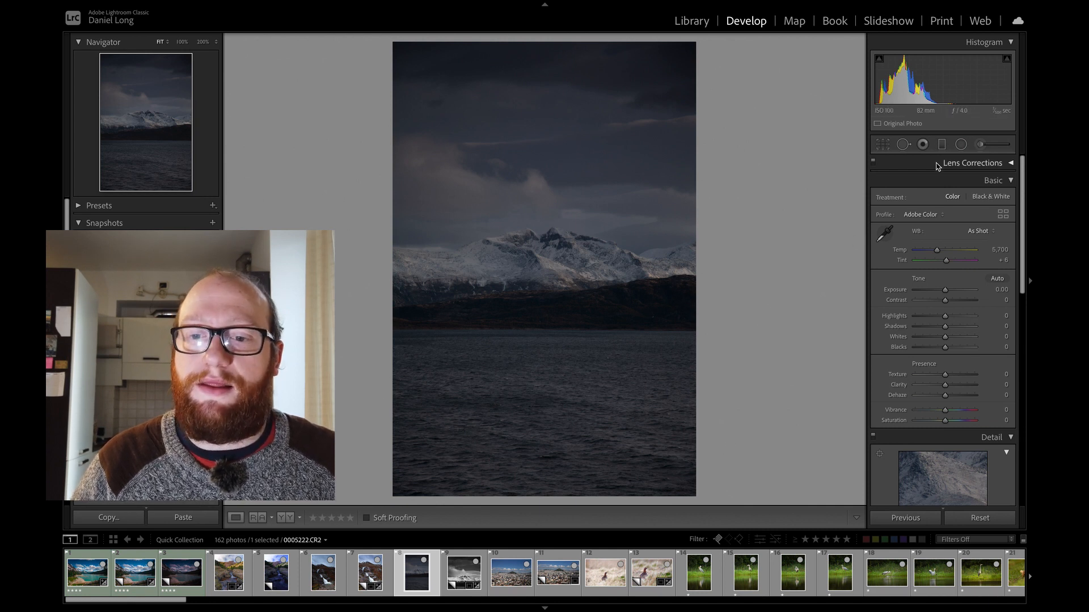
pyautogui.click(883, 145)
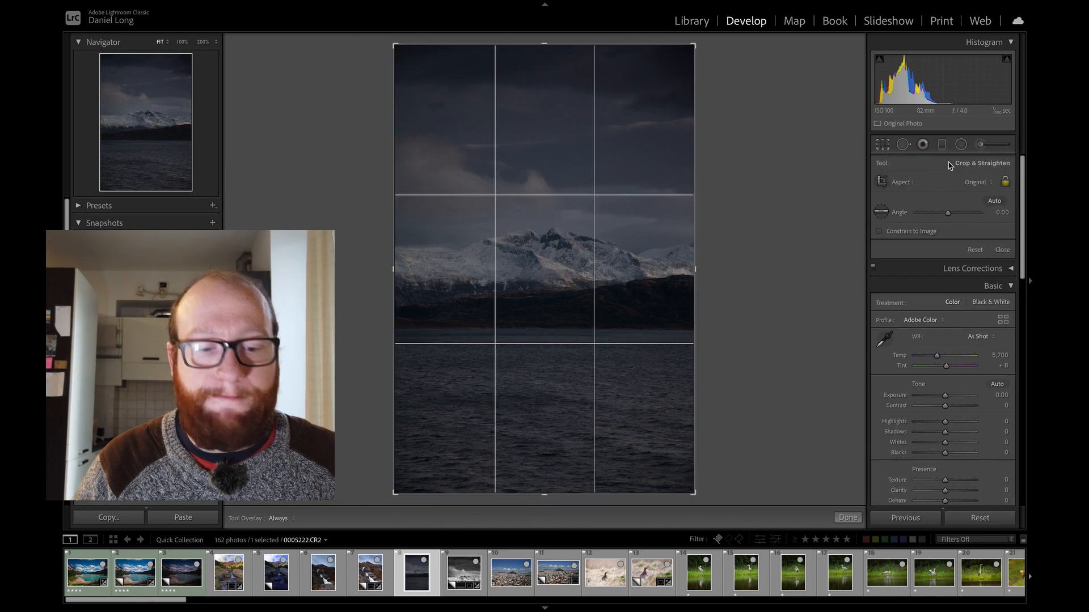
pyautogui.click(974, 183)
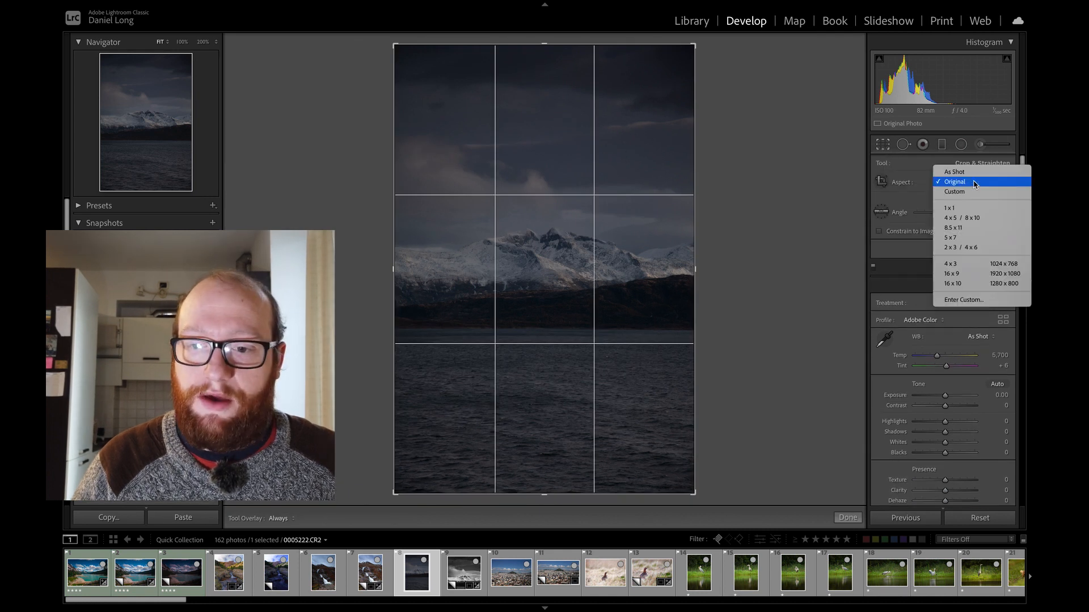
pyautogui.click(970, 211)
pyautogui.moveTo(598, 213); pyautogui.dragTo(586, 284)
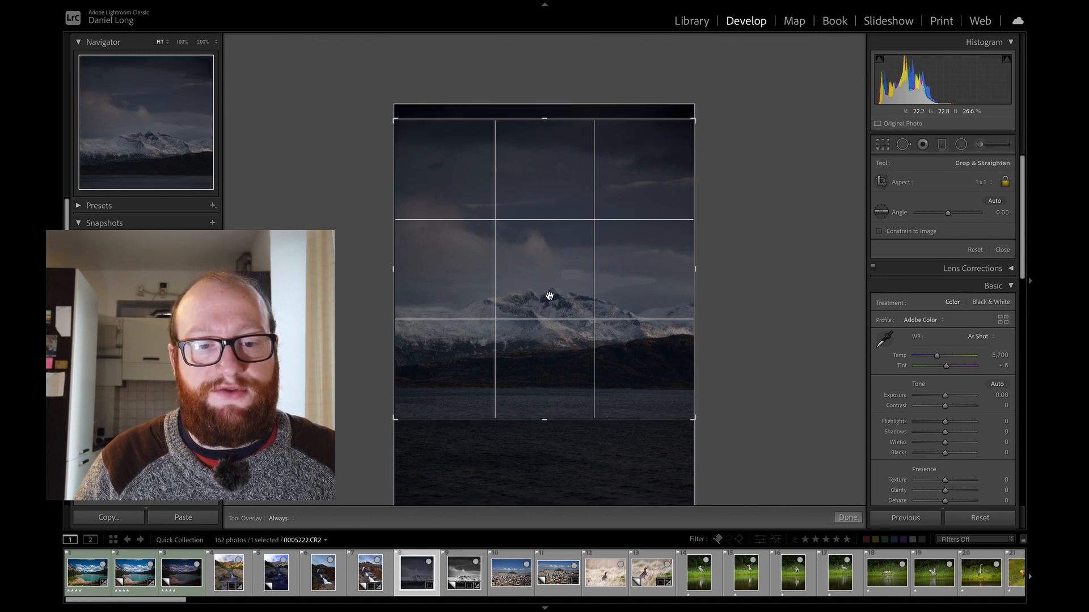
pyautogui.click(884, 147)
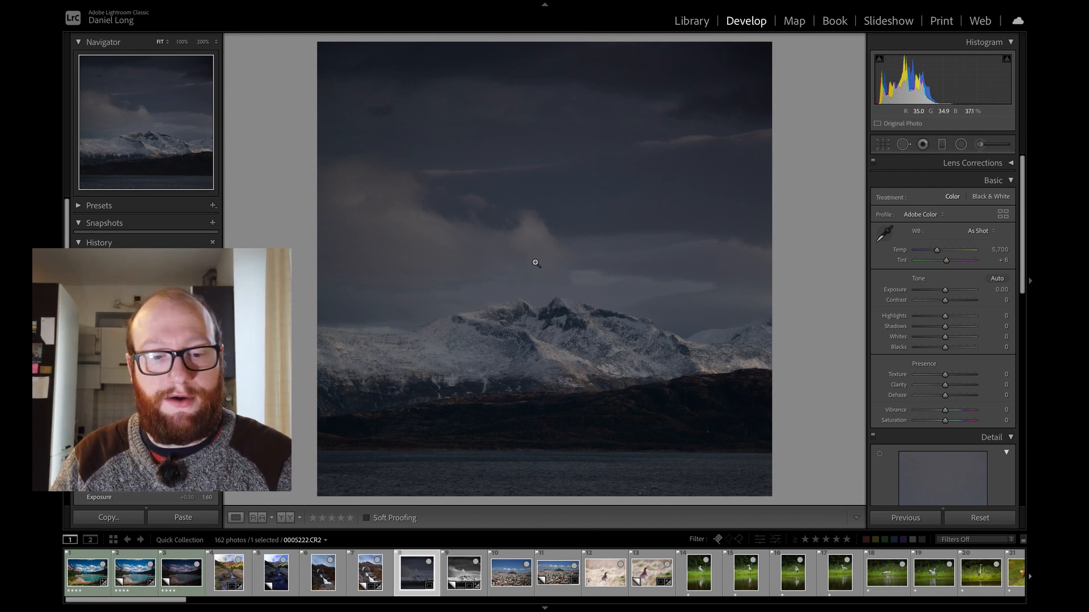
# View the black-and-white copy of the mountain photo full screen and examine the peak's detail up close.
pyautogui.press('Right')
pyautogui.press('f')
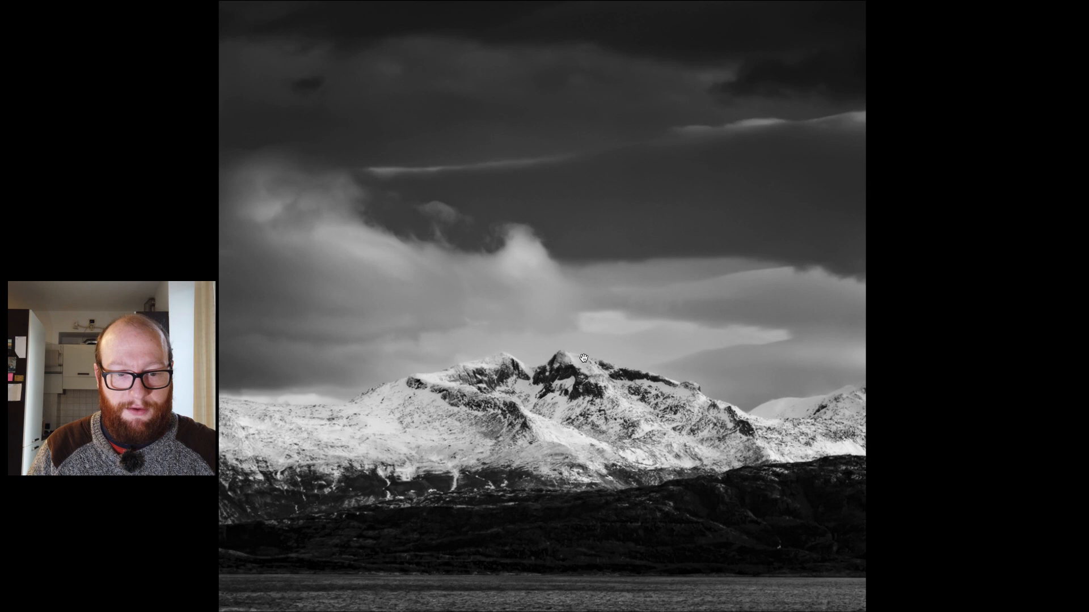
pyautogui.click(584, 358)
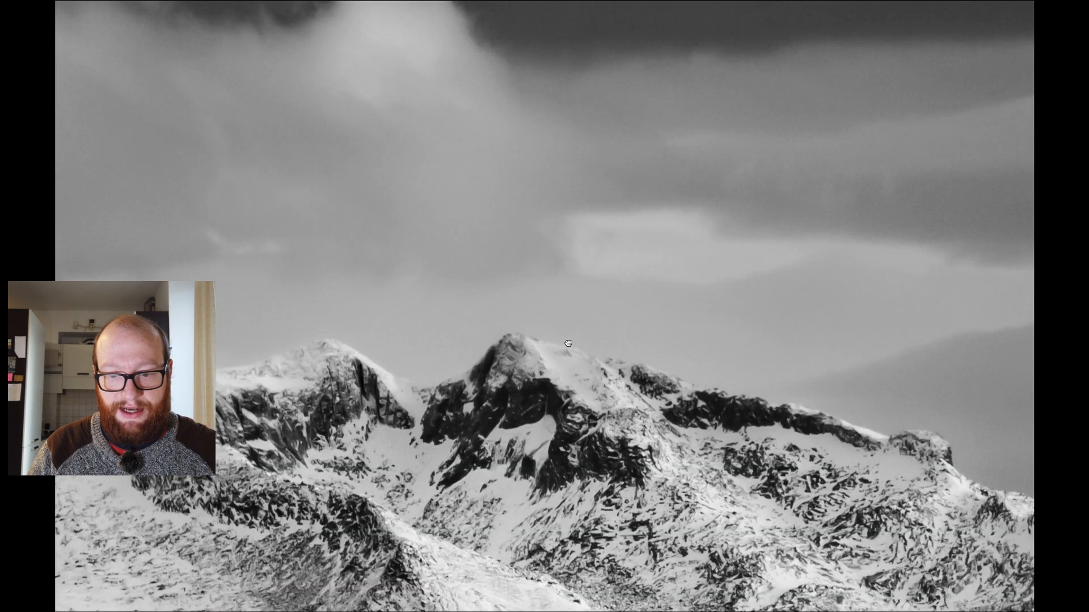
pyautogui.scroll(-3, 567, 344)
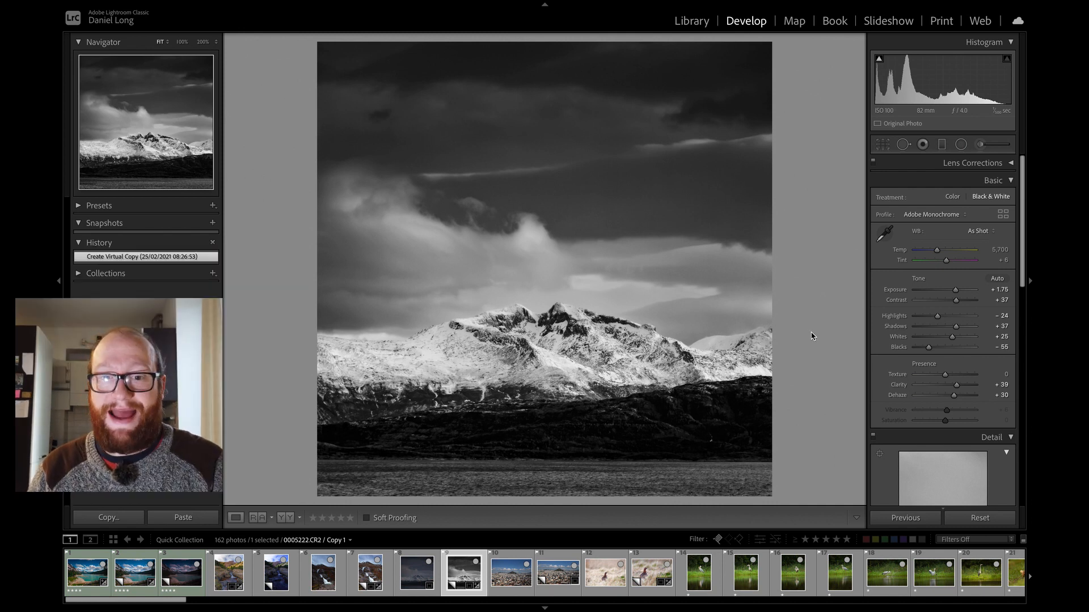
# Crop the Athens city photo to a 16 x 9 ratio, trimming the sky and keeping the full foreground.
pyautogui.press('Right')
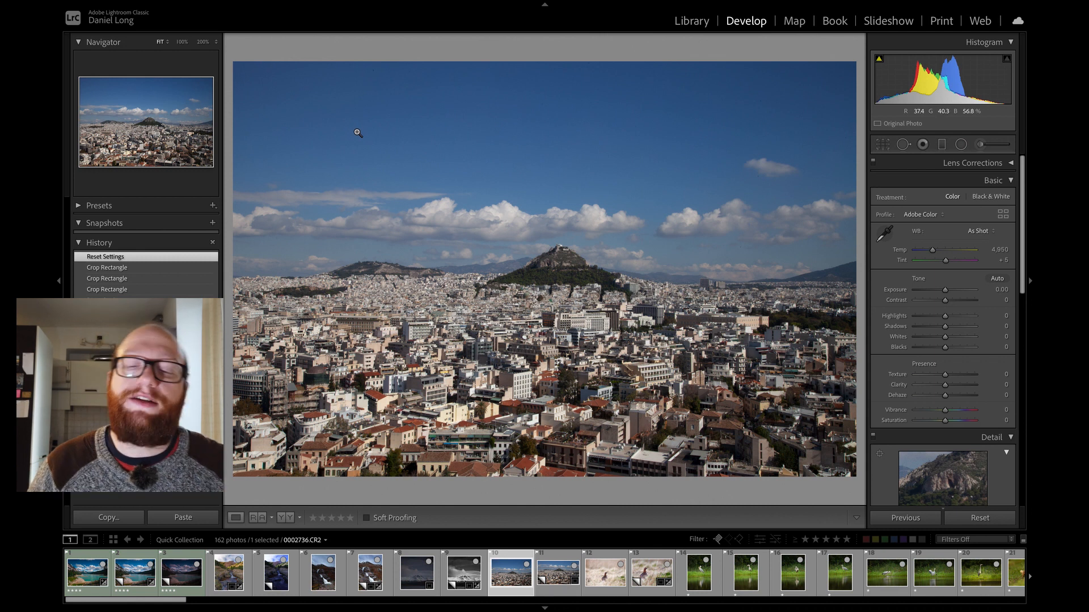
pyautogui.click(880, 145)
pyautogui.click(984, 183)
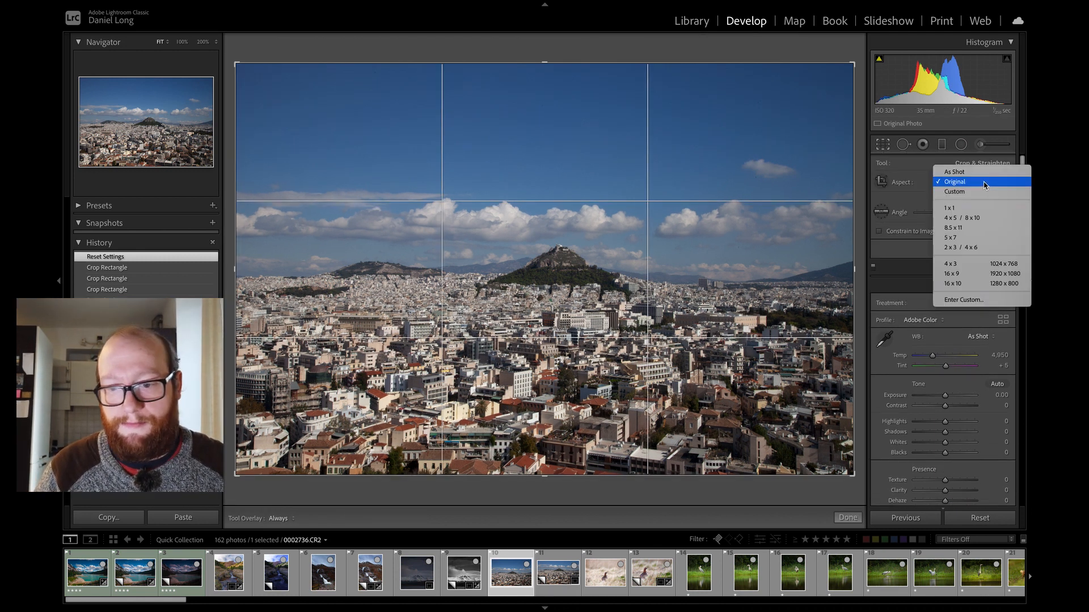
pyautogui.click(952, 274)
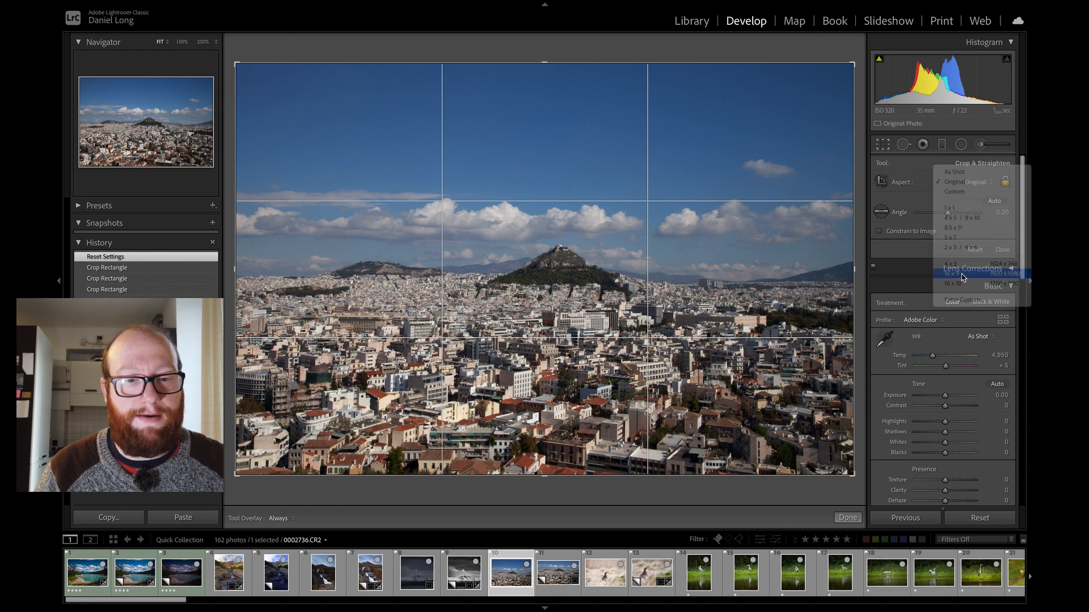
pyautogui.moveTo(652, 318); pyautogui.dragTo(652, 286)
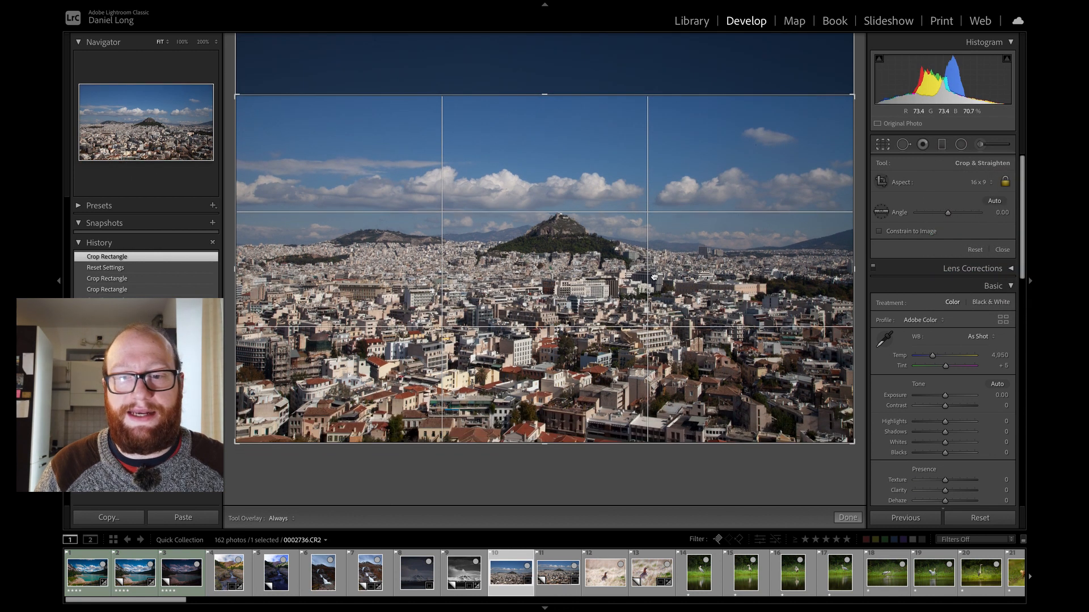
pyautogui.click(882, 146)
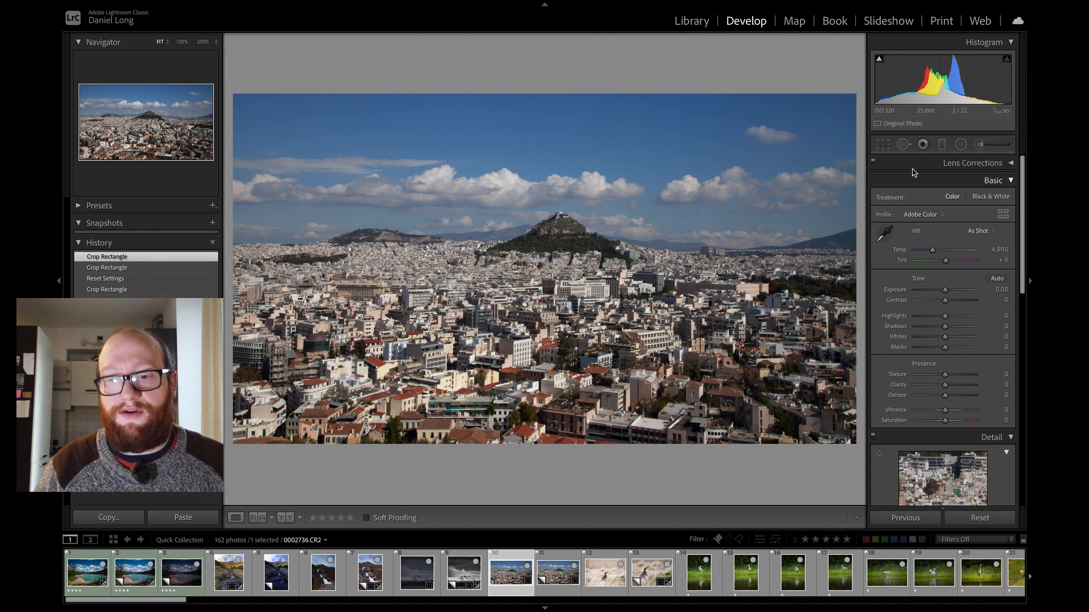
# Unlock the city photo's crop ratio and trim a little more sky off the upper edge.
pyautogui.click(882, 146)
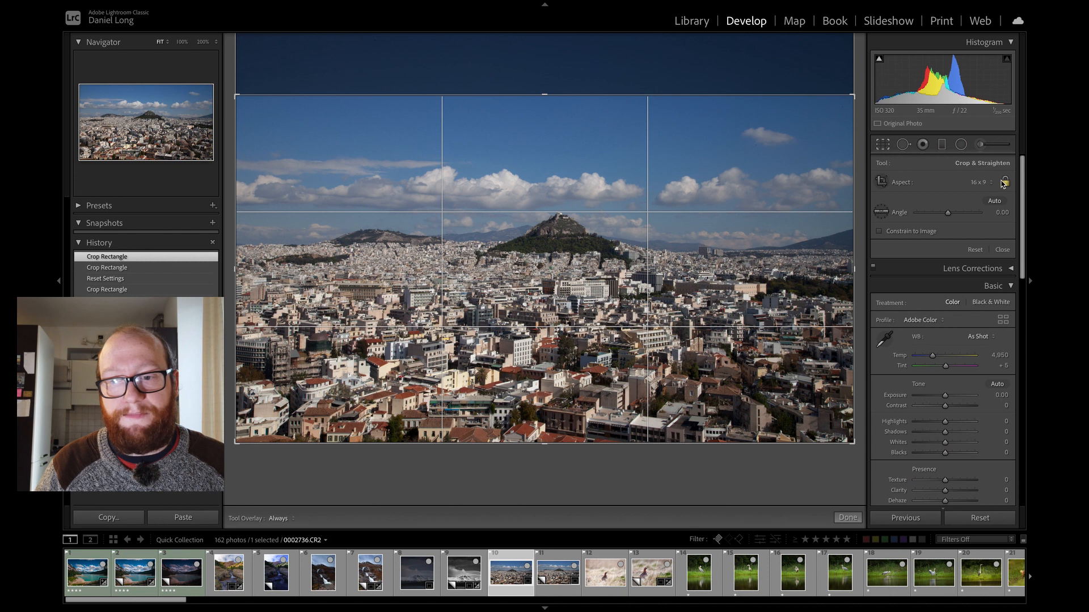
pyautogui.click(1002, 182)
pyautogui.moveTo(546, 99); pyautogui.dragTo(542, 110)
pyautogui.click(881, 148)
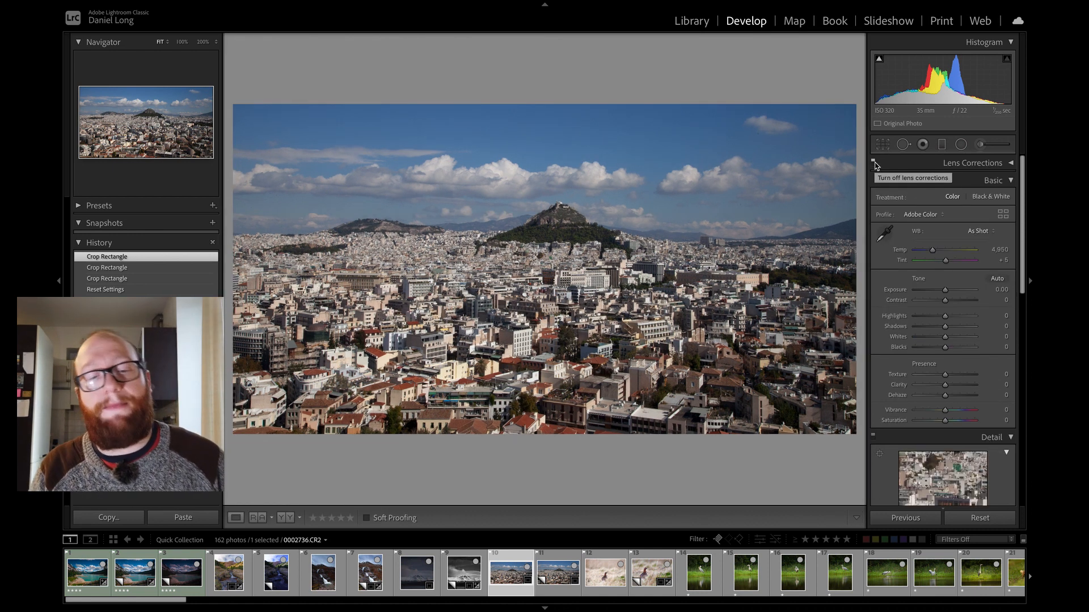
# Go to the unedited grouse photo and examine the sharpness of the bird's head and eye up close.
pyautogui.press('Right')
pyautogui.press('Right')
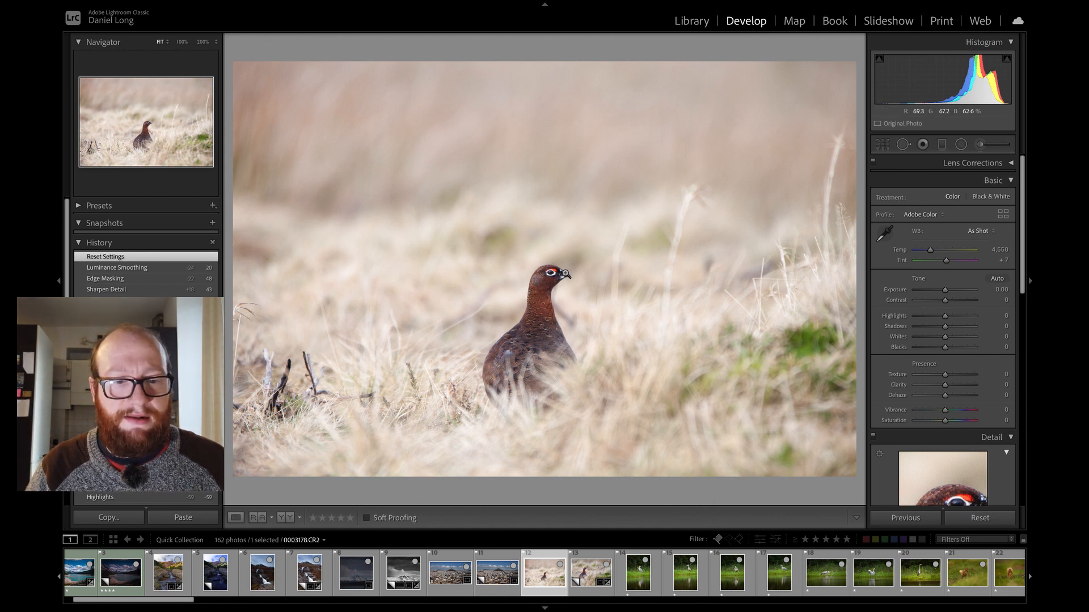
pyautogui.click(555, 278)
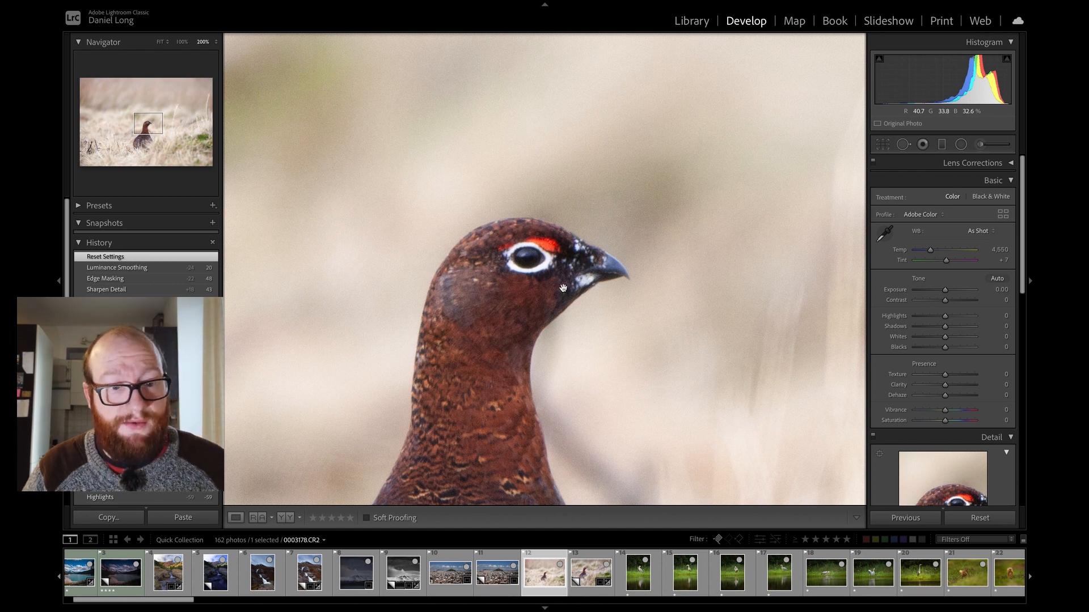
pyautogui.click(563, 287)
pyautogui.click(555, 278)
pyautogui.moveTo(570, 286); pyautogui.dragTo(536, 220)
pyautogui.click(536, 233)
pyautogui.click(551, 278)
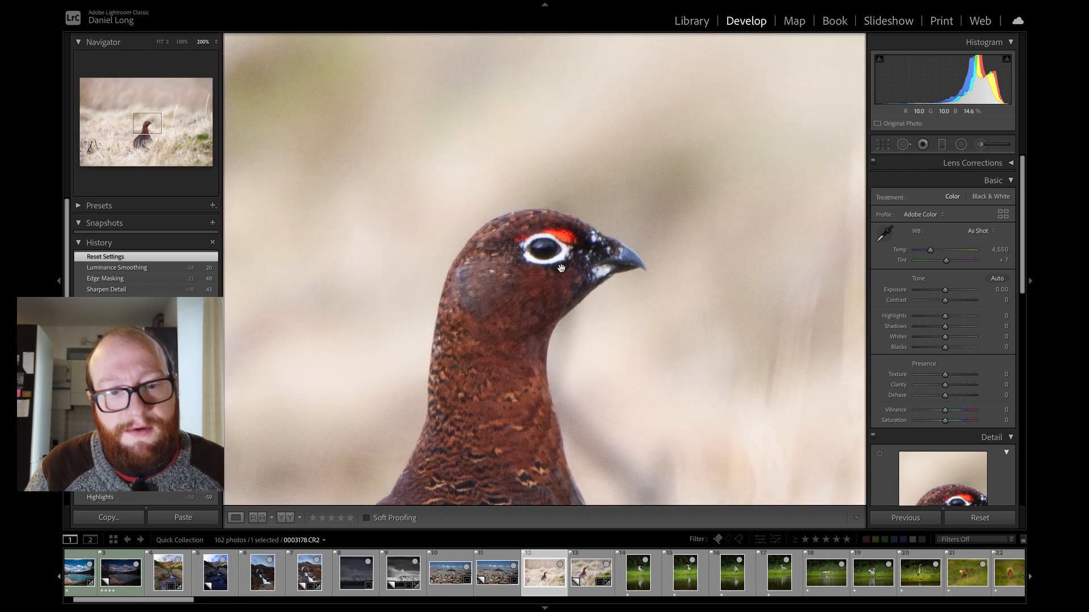
pyautogui.click(561, 269)
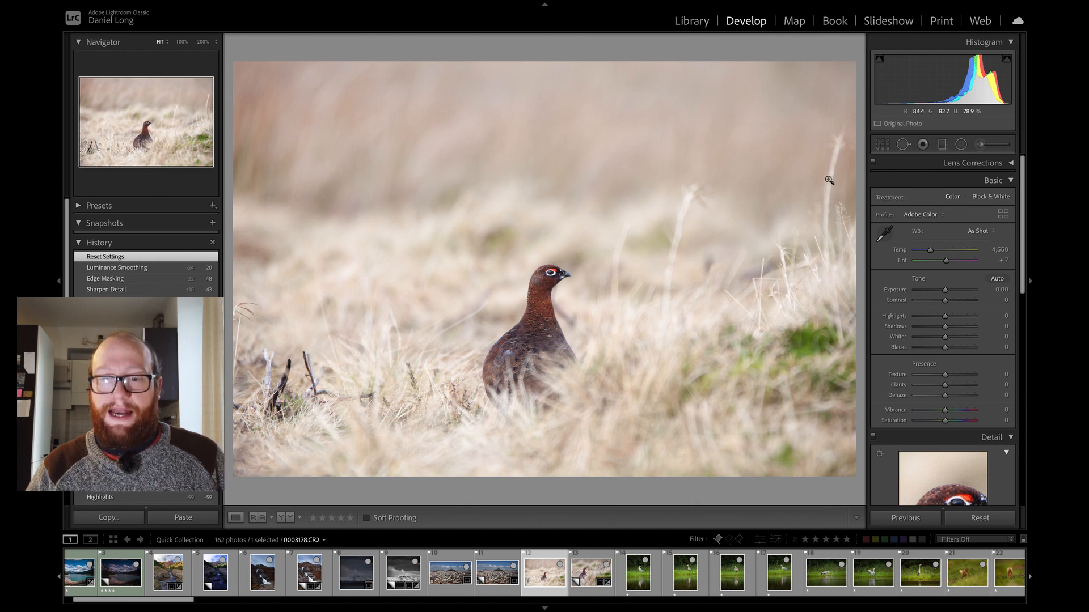
# Crop the grouse photo tighter at its original ratio, placing the bird's eye on the upper-left thirds intersection.
pyautogui.click(883, 146)
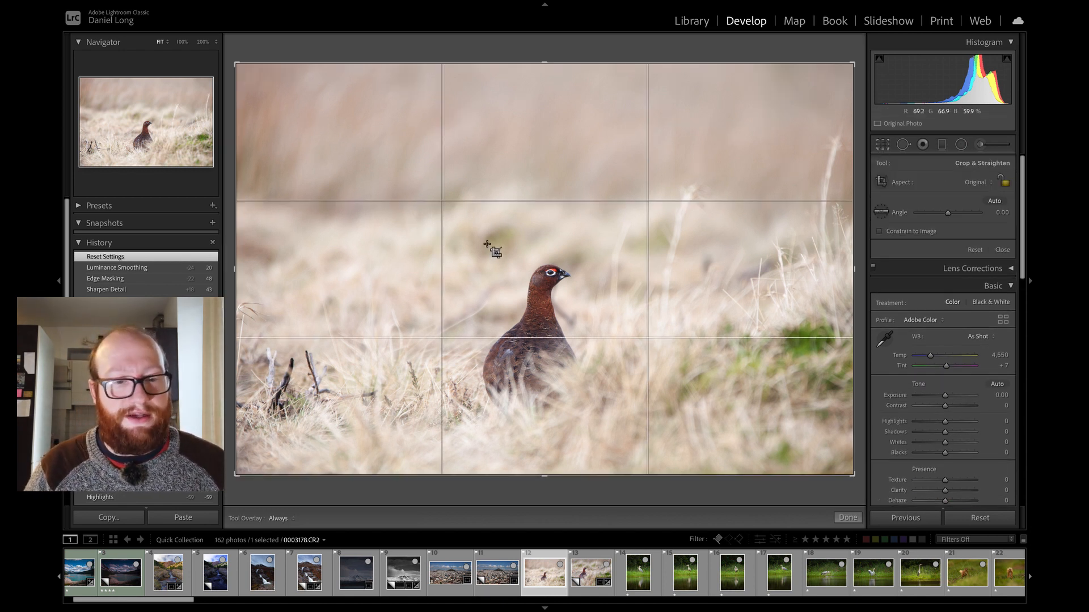
pyautogui.moveTo(244, 86); pyautogui.dragTo(270, 118)
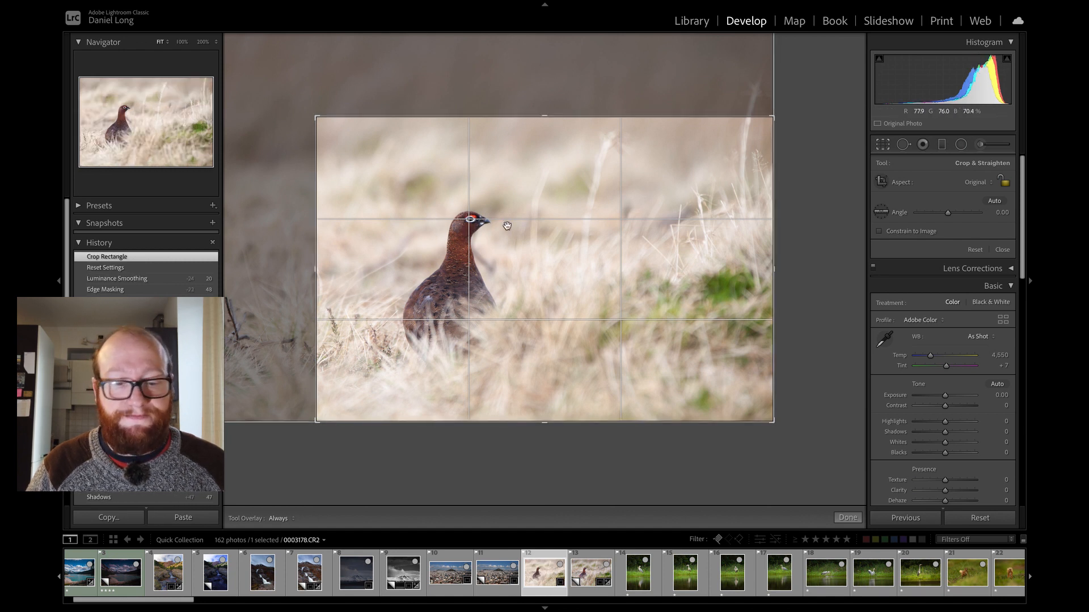
pyautogui.click(883, 144)
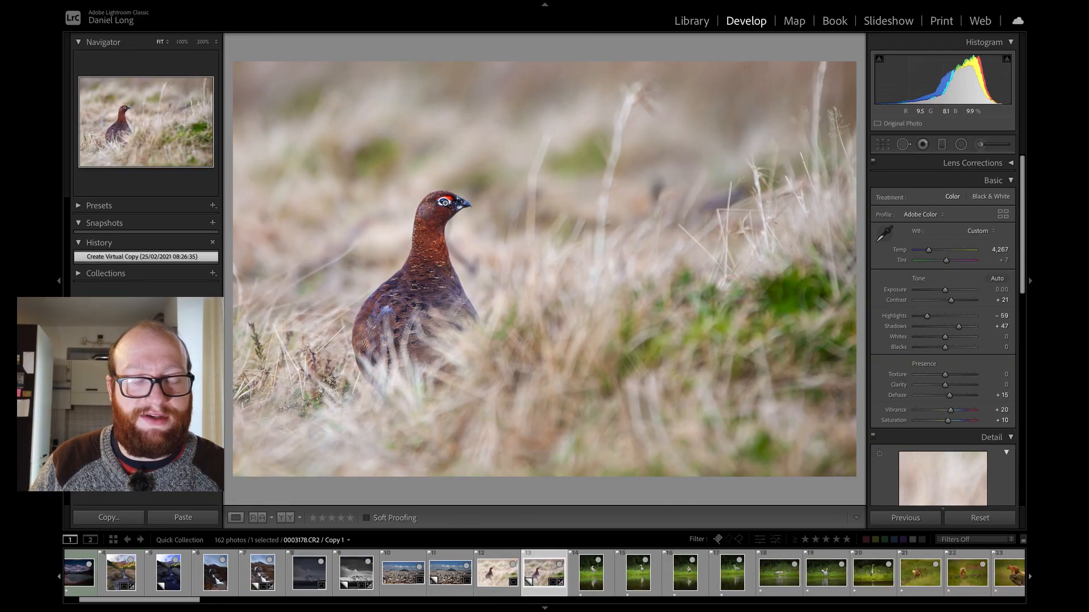
# Examine the bird's head in the edited grouse copy and compare the copy with the original photo.
pyautogui.click(445, 204)
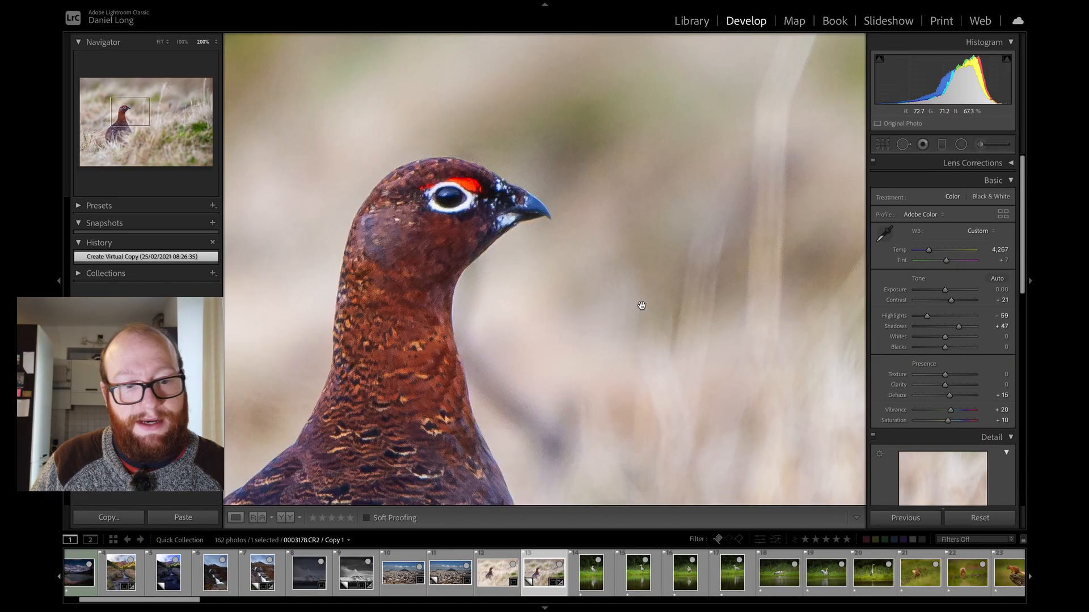
pyautogui.click(477, 217)
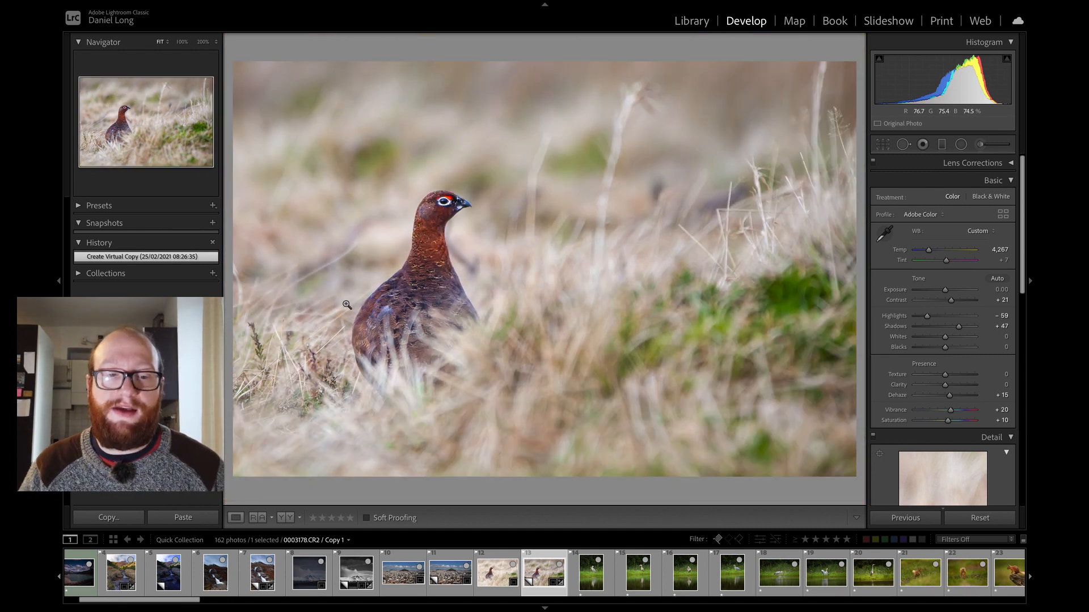
pyautogui.press('Left')
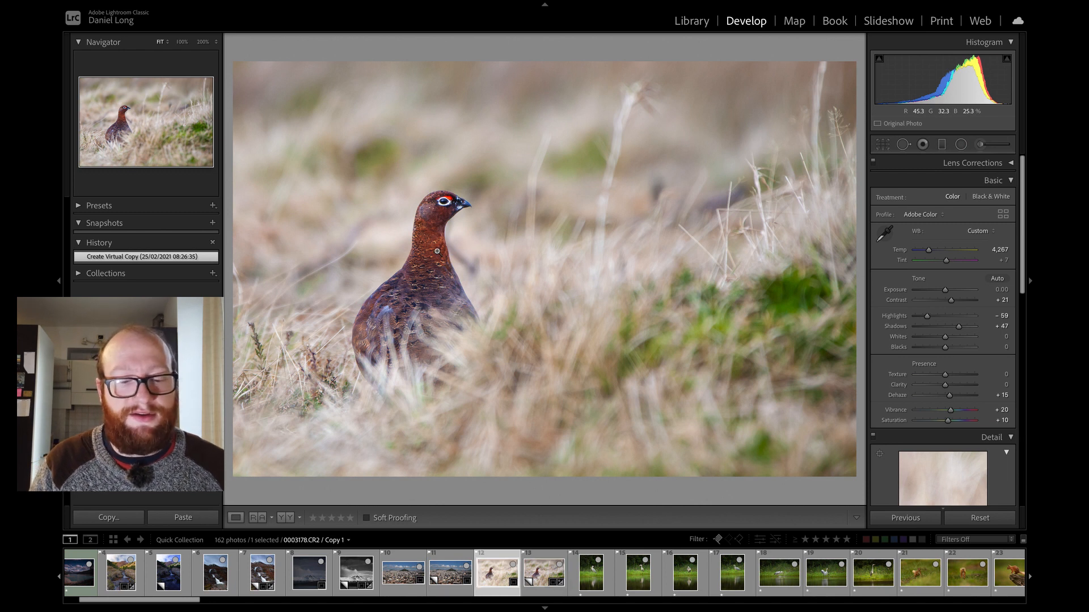
pyautogui.press('Right')
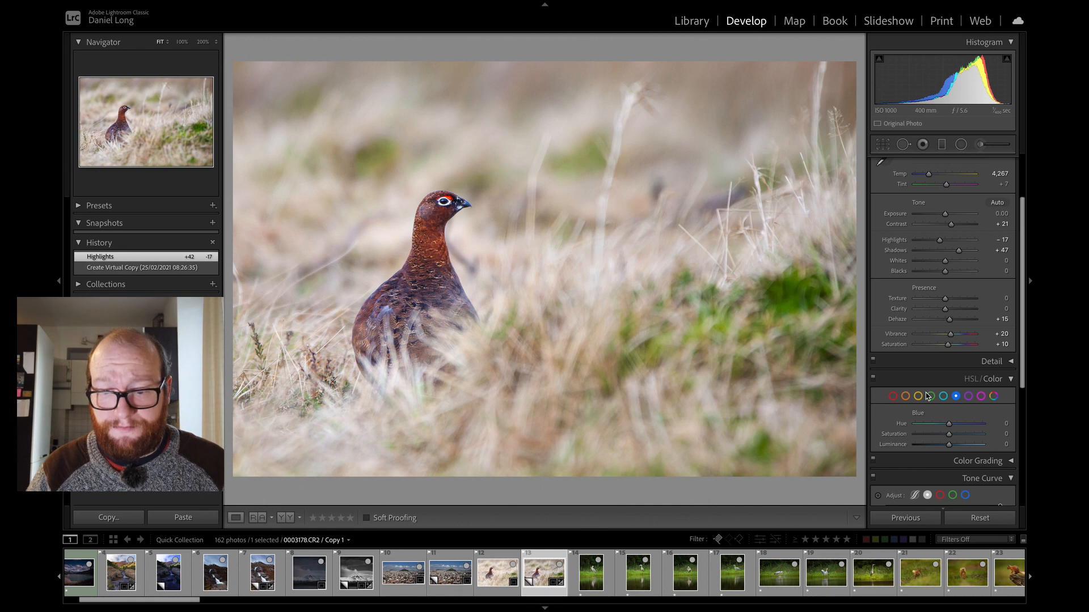
# Review all hue, saturation and luminance sliders in the HSL view, then return to the Color view.
pyautogui.scroll(-3, 928, 395)
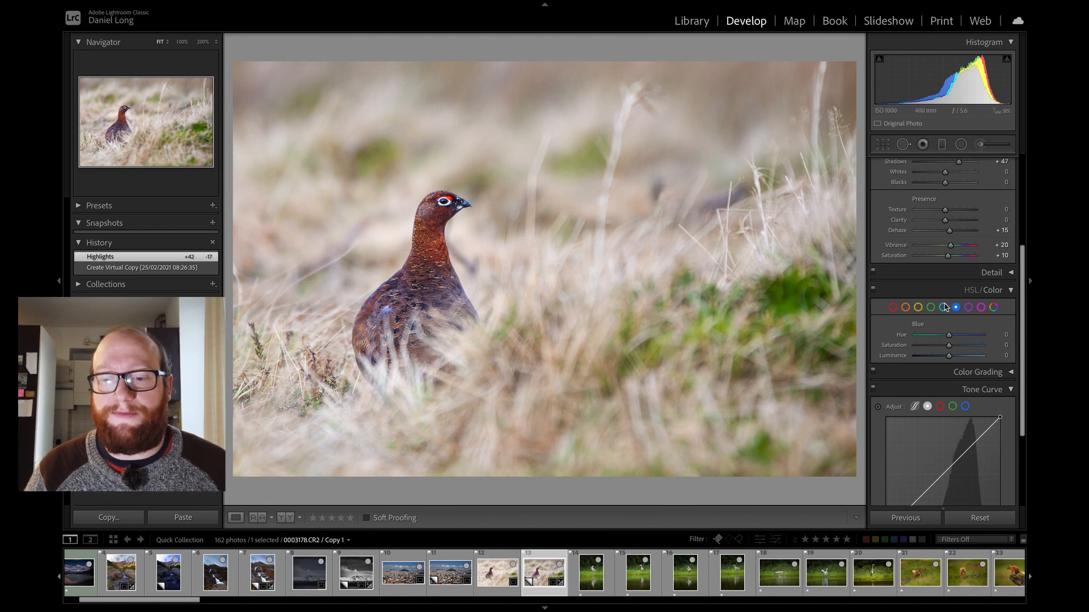
pyautogui.scroll(-2, 971, 256)
pyautogui.click(972, 256)
pyautogui.scroll(-4, 970, 255)
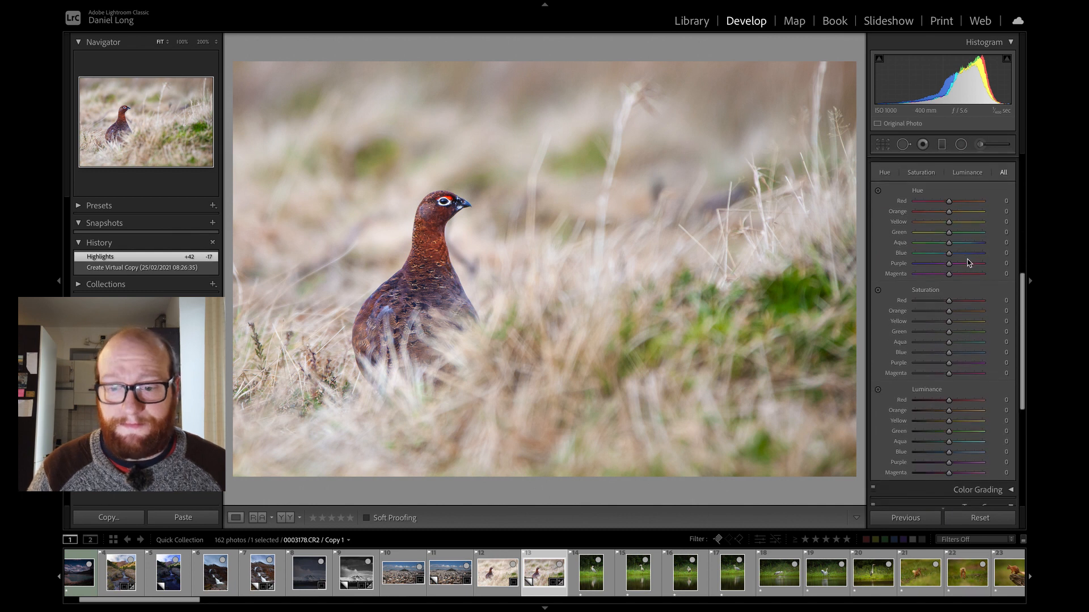
pyautogui.scroll(1, 895, 205)
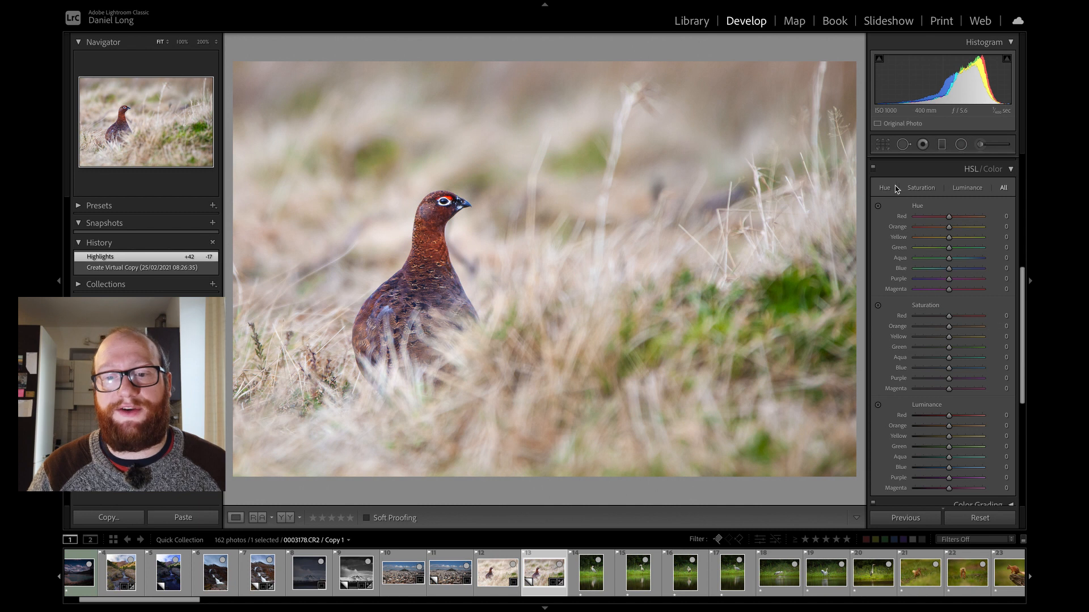
pyautogui.scroll(1, 981, 182)
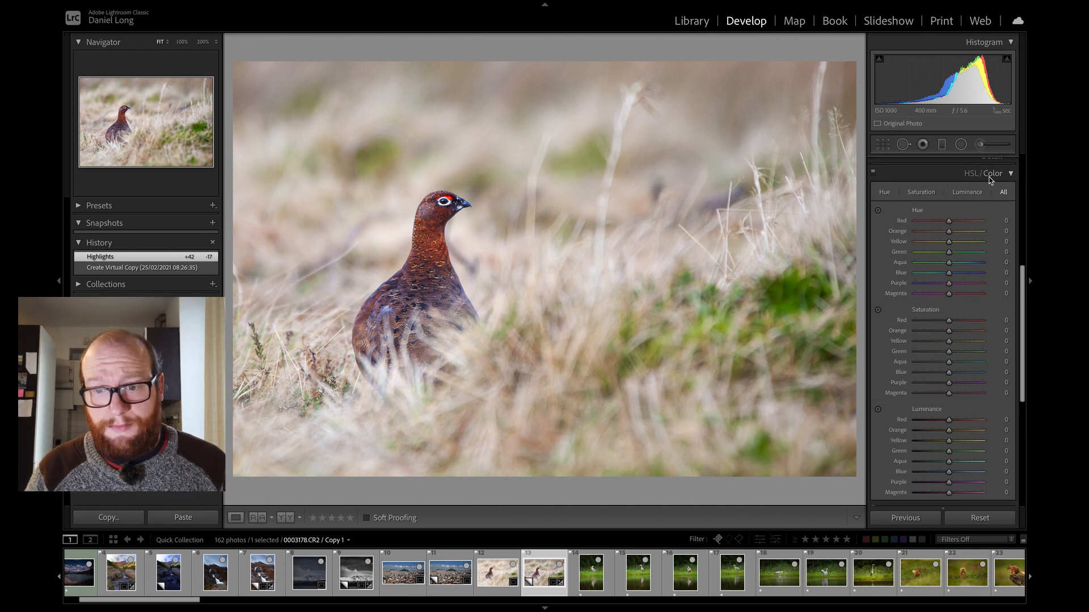
pyautogui.click(991, 174)
# Try the green hue of the grouse photo at -100 and +100, then set it to -20.
pyautogui.click(906, 191)
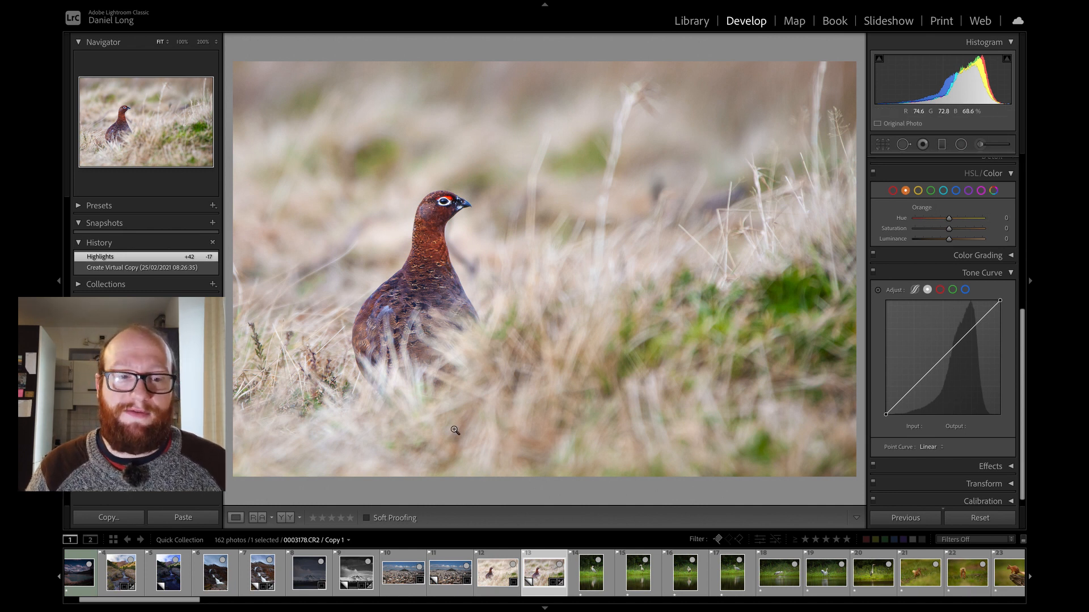
pyautogui.click(930, 191)
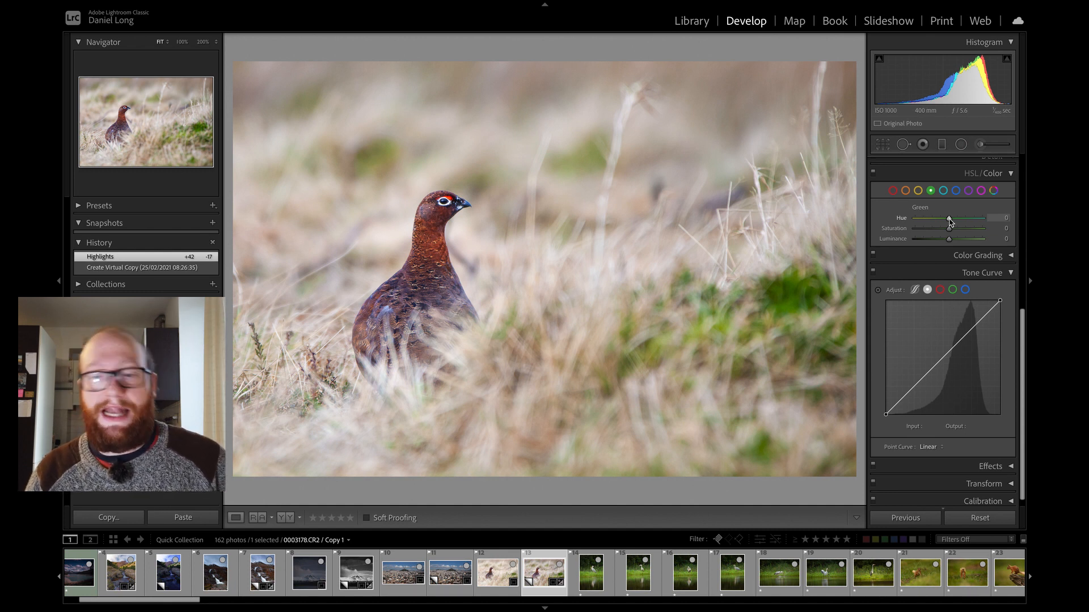
pyautogui.moveTo(950, 223); pyautogui.dragTo(901, 222)
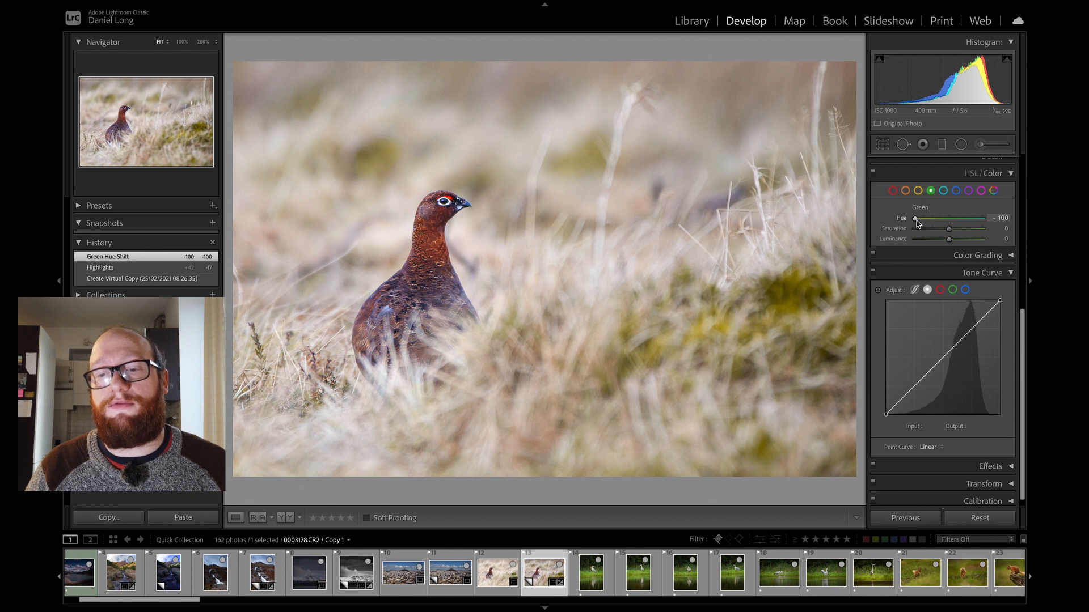
pyautogui.moveTo(915, 220); pyautogui.dragTo(1034, 217)
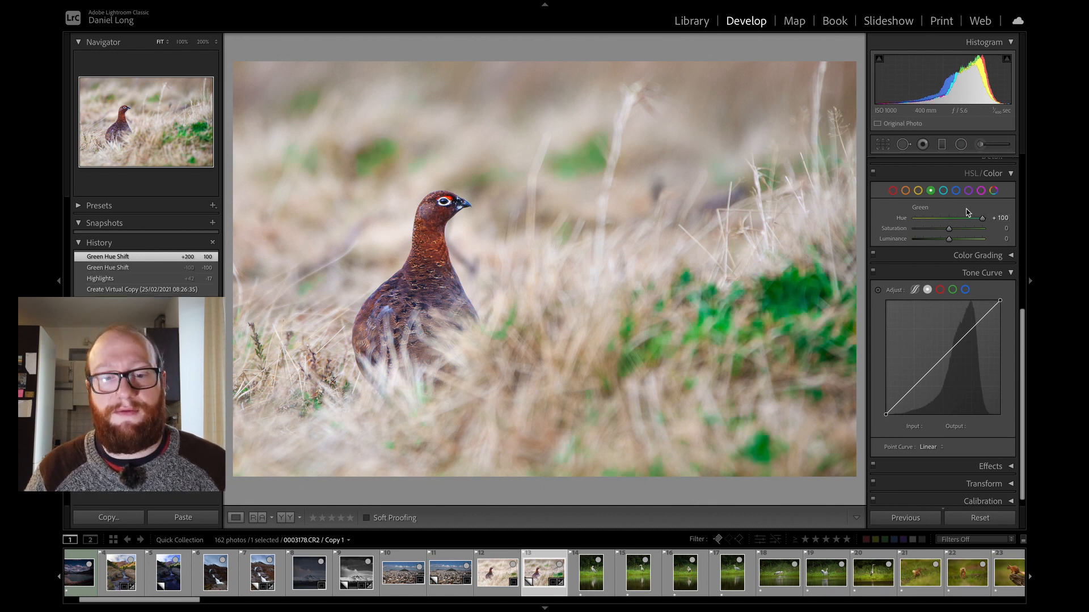
pyautogui.moveTo(972, 218); pyautogui.dragTo(942, 221)
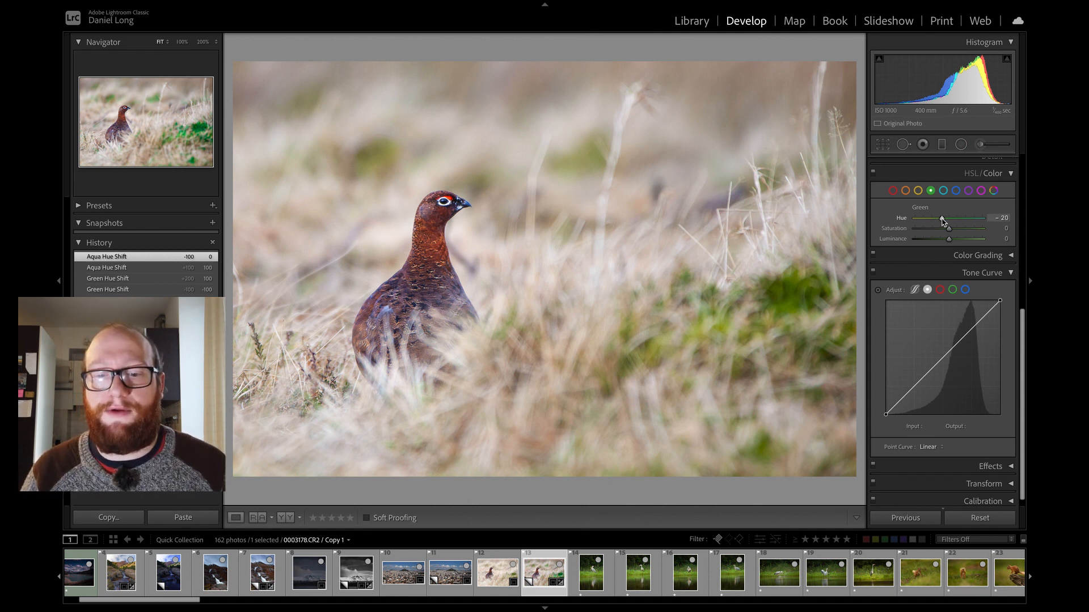
# Try the grouse photo's green saturation at +100 and -100, then set it to -30 with the green hue at -20.
pyautogui.moveTo(943, 221); pyautogui.dragTo(942, 221)
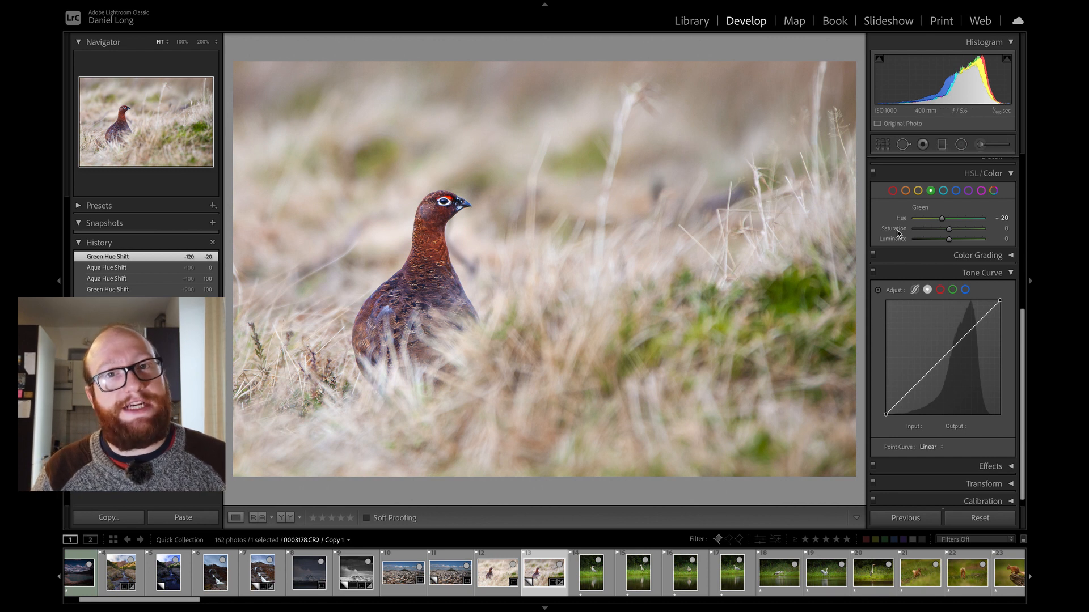
pyautogui.scroll(3, 954, 229)
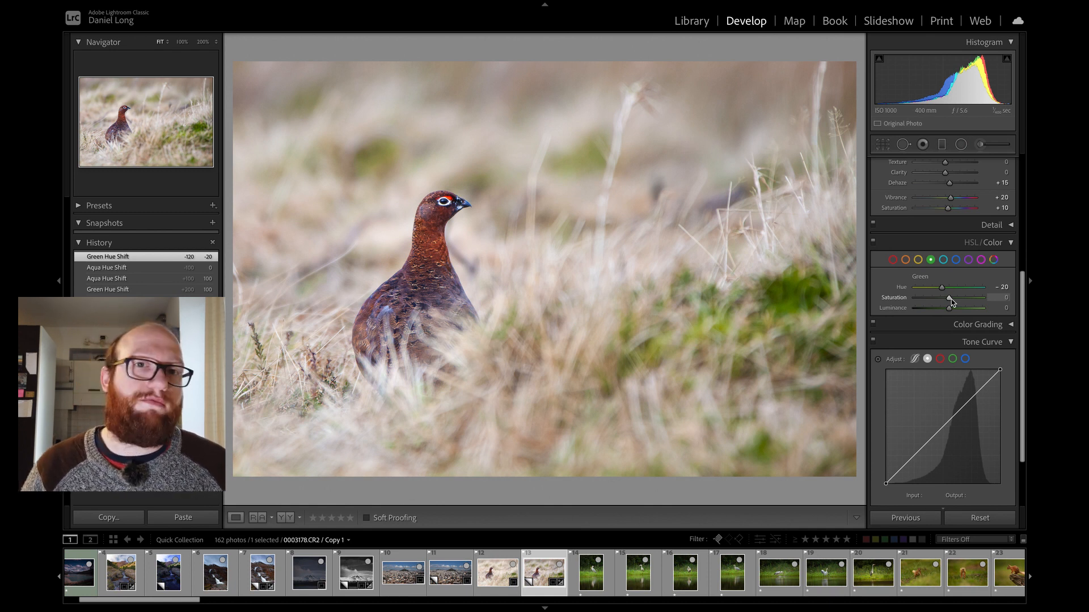
pyautogui.moveTo(951, 298); pyautogui.dragTo(1035, 316)
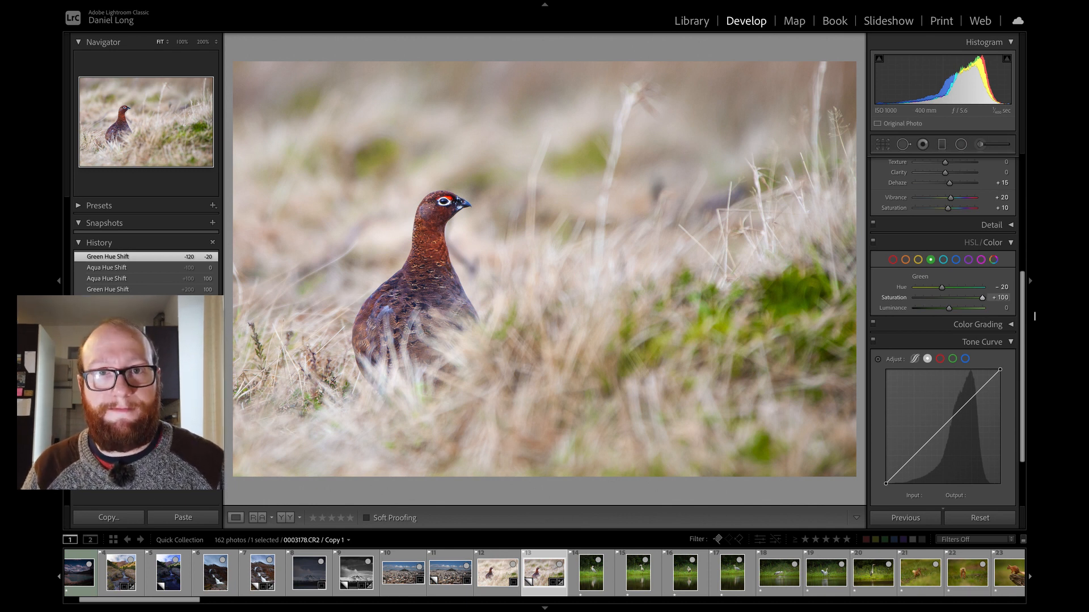
pyautogui.moveTo(983, 297); pyautogui.dragTo(654, 320)
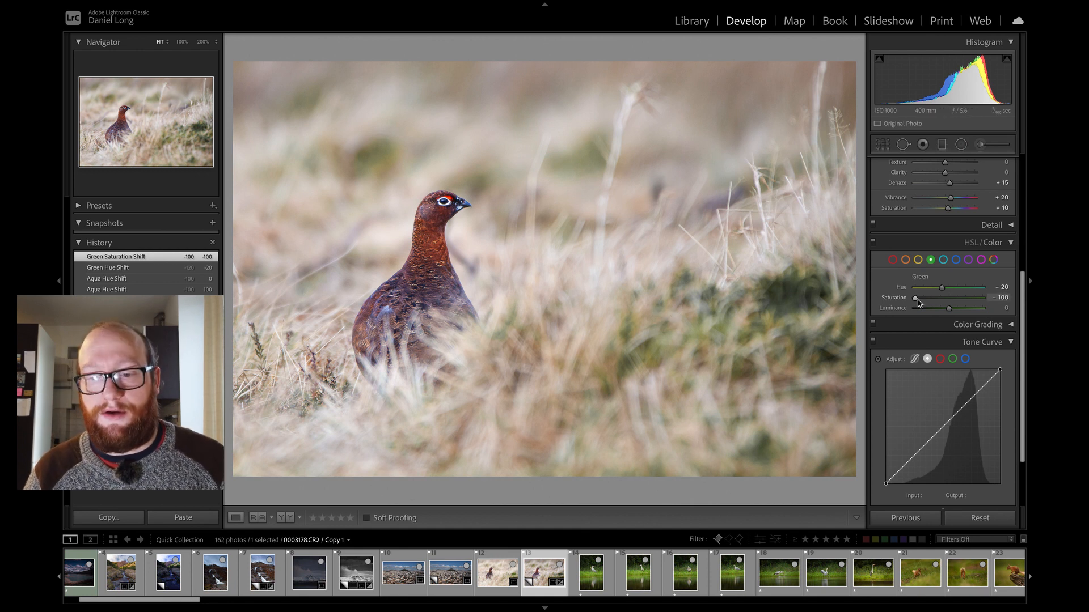
pyautogui.moveTo(919, 302); pyautogui.dragTo(942, 298)
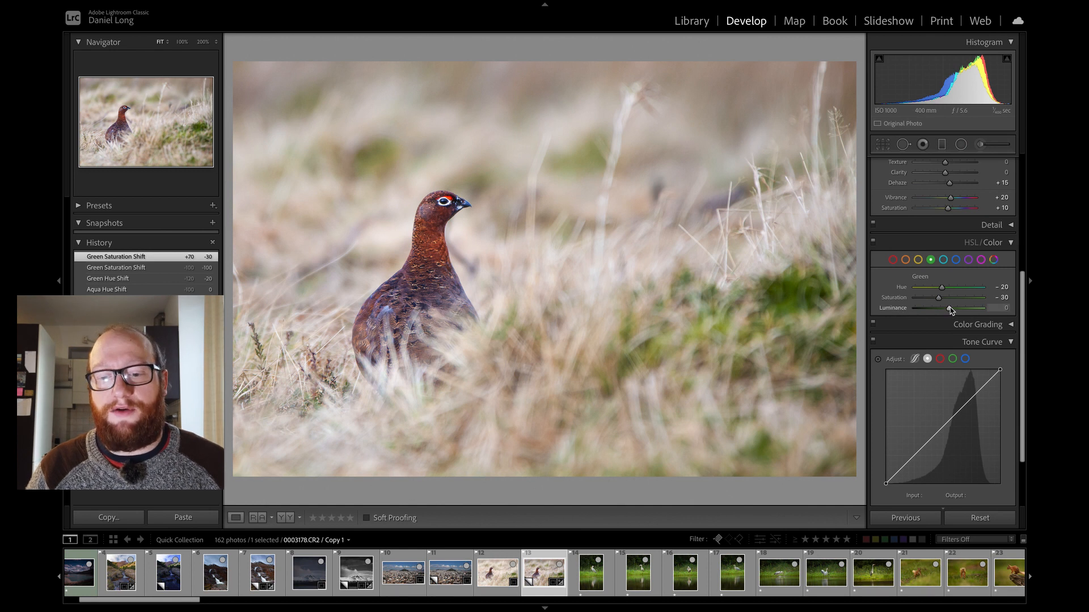
# Try the green luminance at +100, set it to +40, and examine the green grass behind the grouse at 200%.
pyautogui.moveTo(948, 308); pyautogui.dragTo(1034, 318)
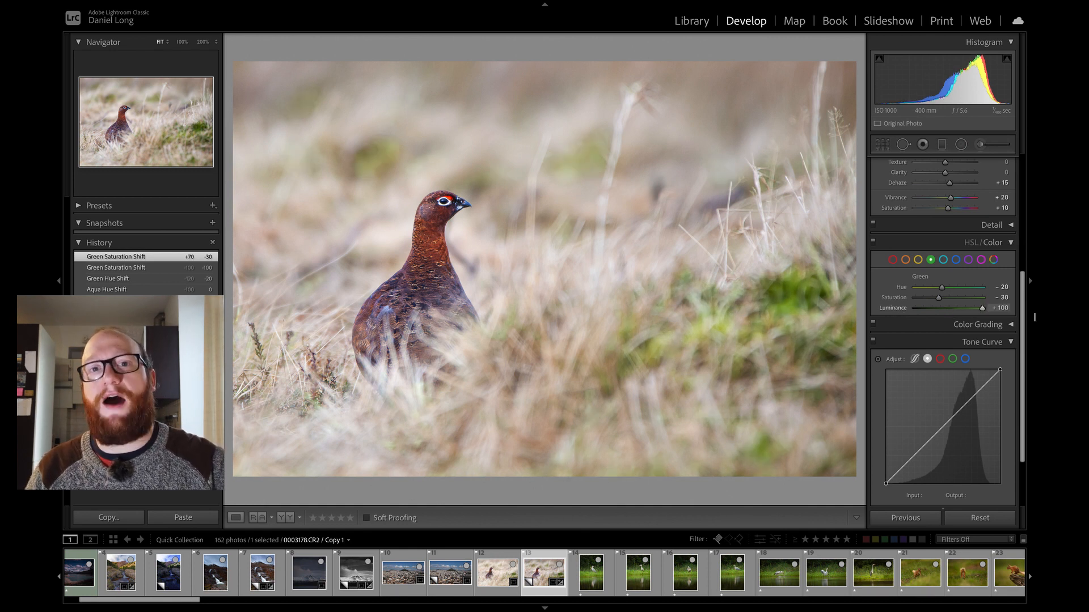
pyautogui.moveTo(1035, 317); pyautogui.dragTo(963, 318)
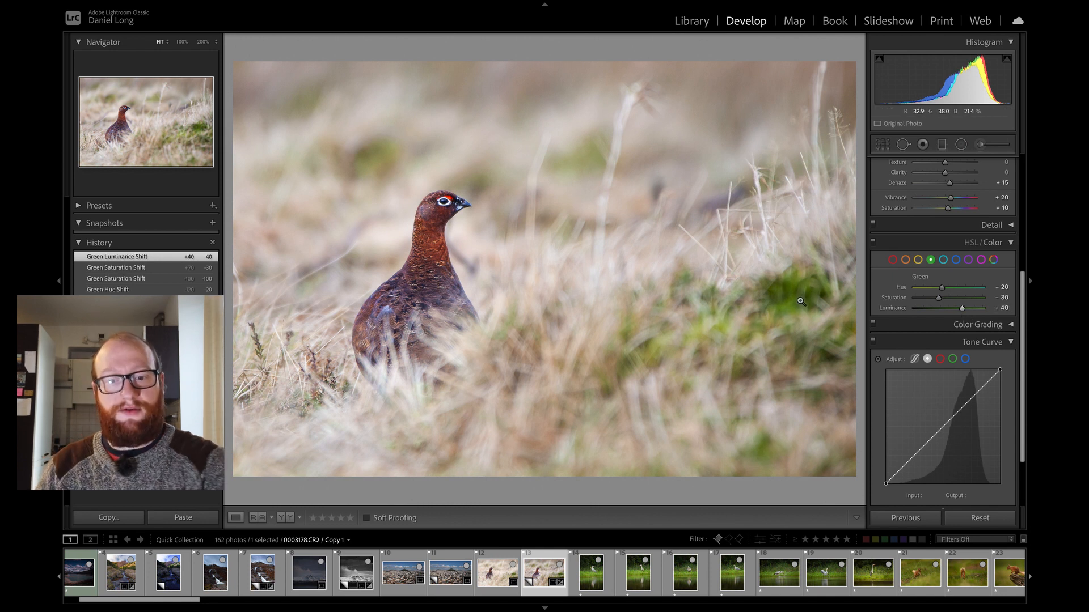
pyautogui.click(800, 301)
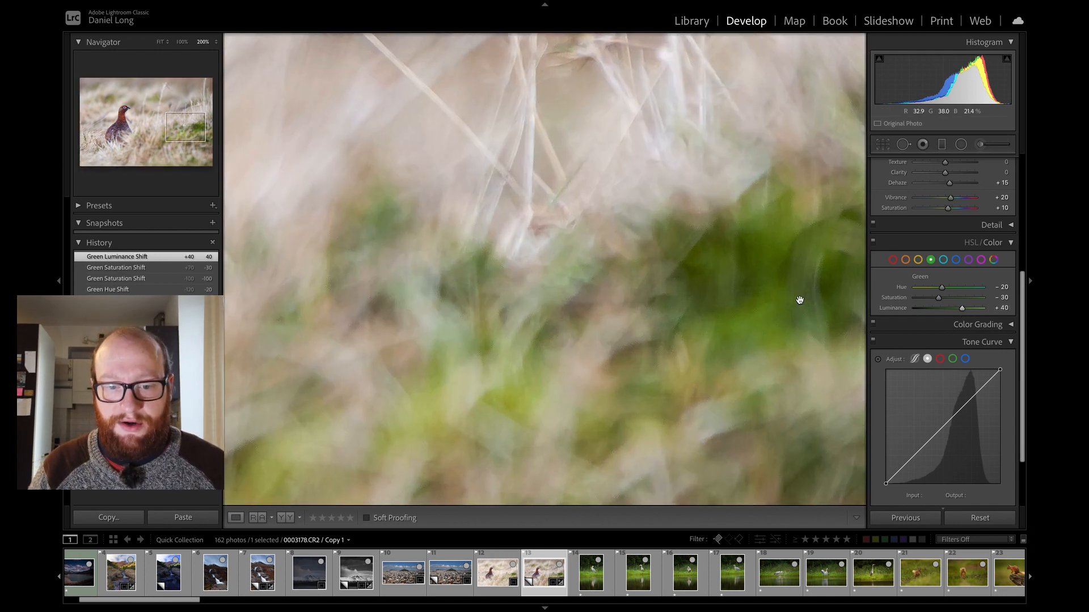
pyautogui.click(799, 300)
pyautogui.click(598, 171)
pyautogui.click(593, 165)
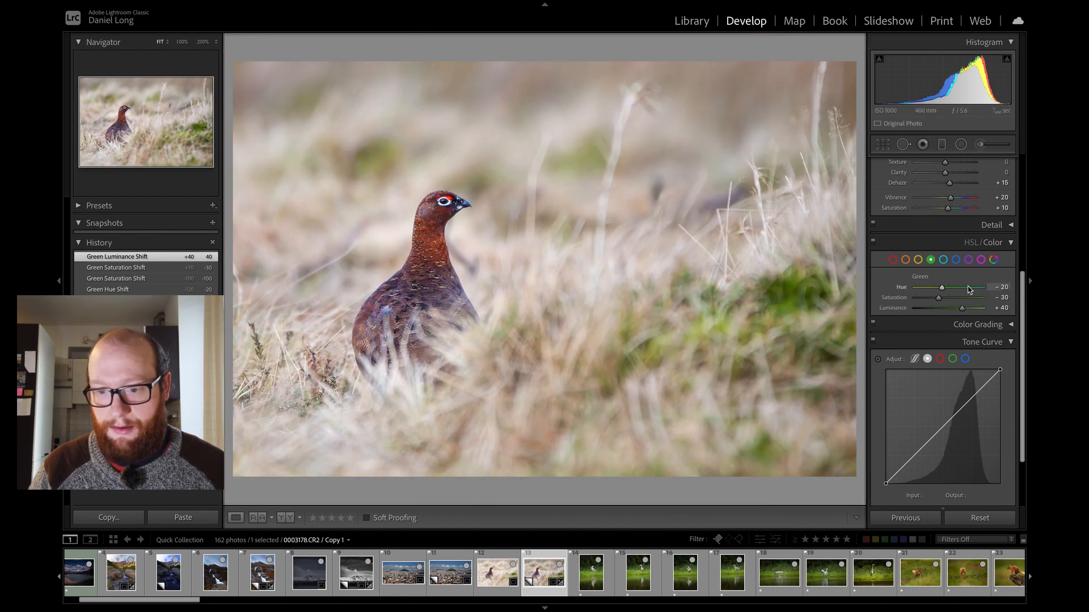
# Reset the green hue, saturation and luminance of the grouse photo to 0.
pyautogui.click(995, 288)
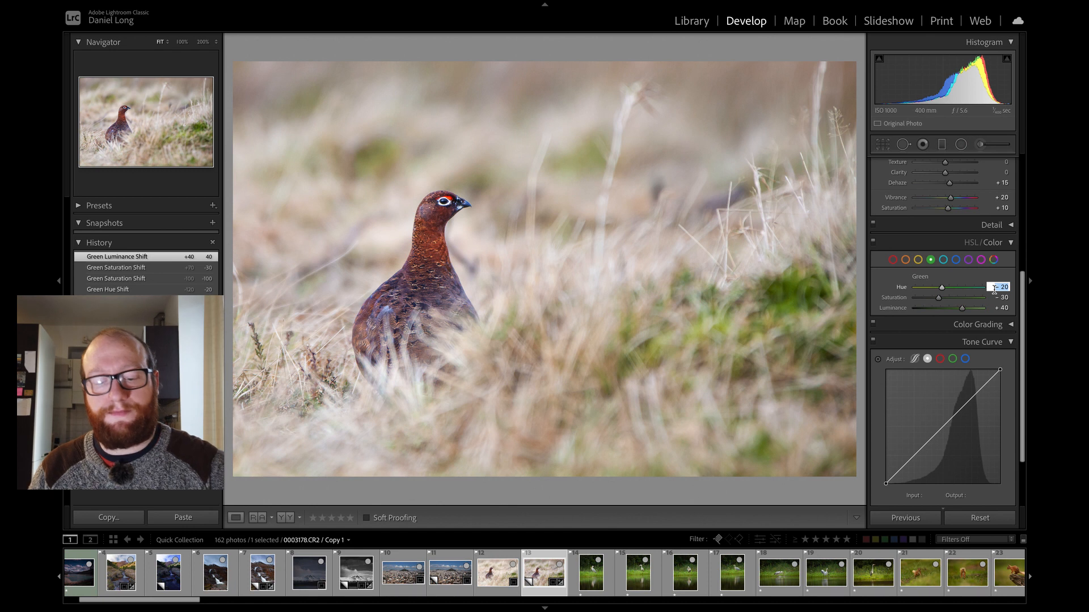
pyautogui.write('0')
pyautogui.press('Tab')
pyautogui.write('0')
pyautogui.press('Tab')
pyautogui.write('0')
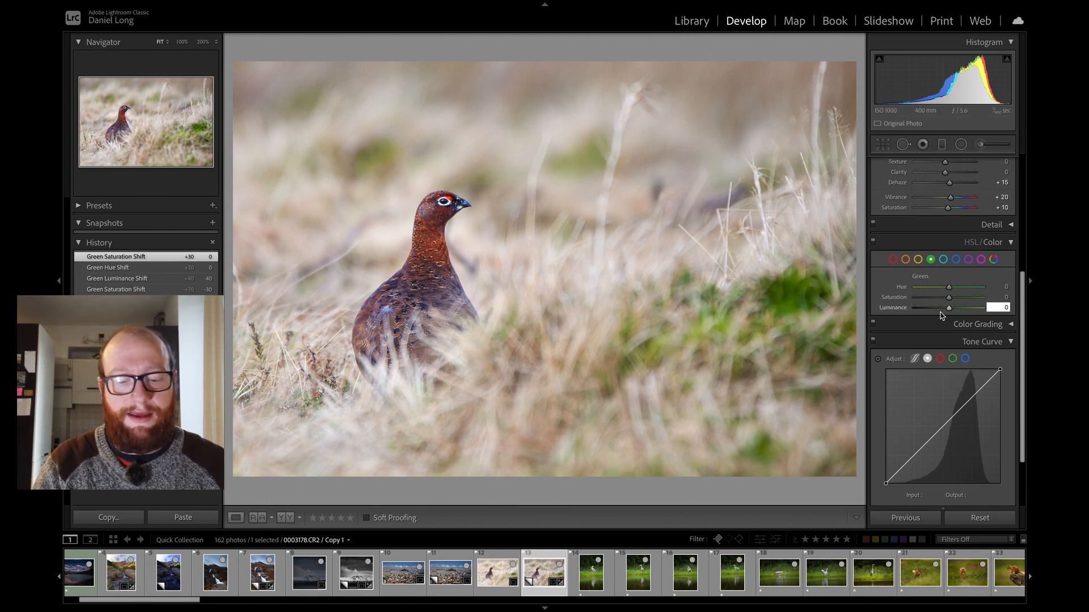
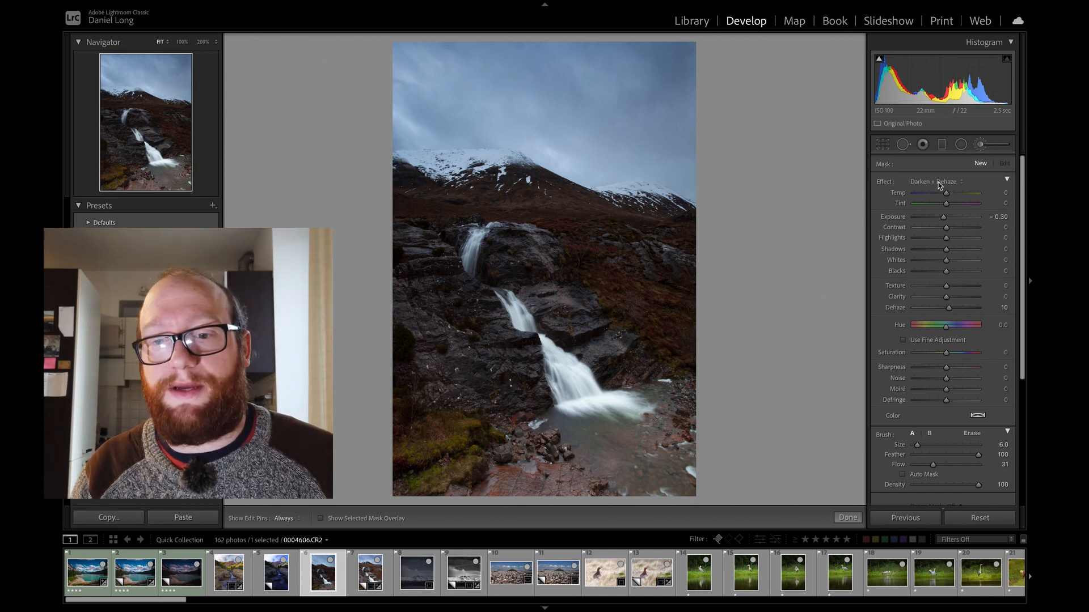
# Compare the Burn (Darken) and Dodge (Lighten) brush presets on the waterfall photo, then return to Darken + Dehaze and check the preset list.
pyautogui.click(936, 180)
pyautogui.scroll(2, 944, 202)
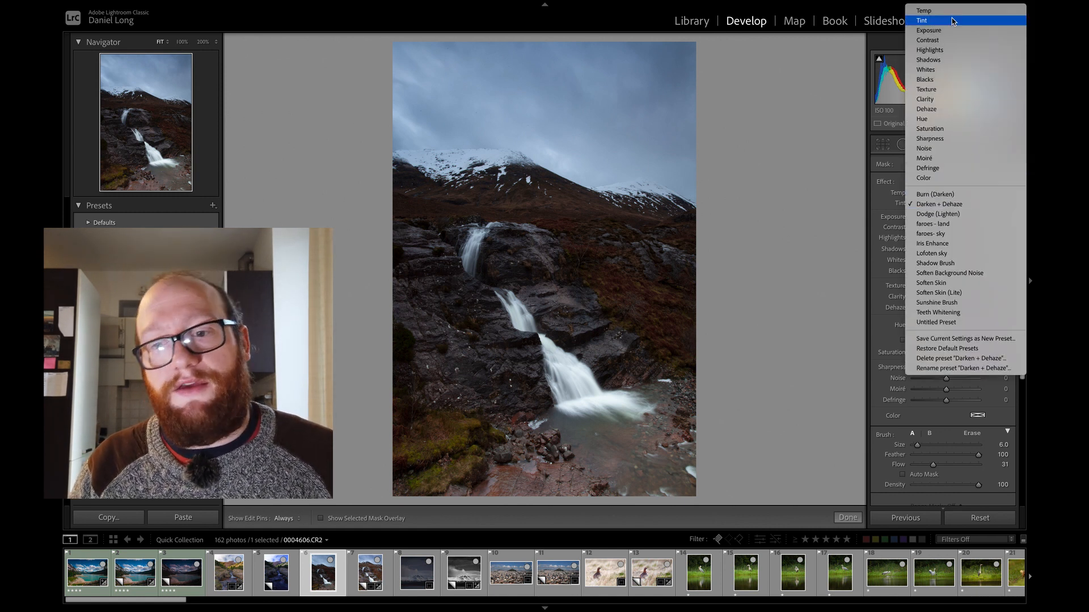
pyautogui.click(949, 194)
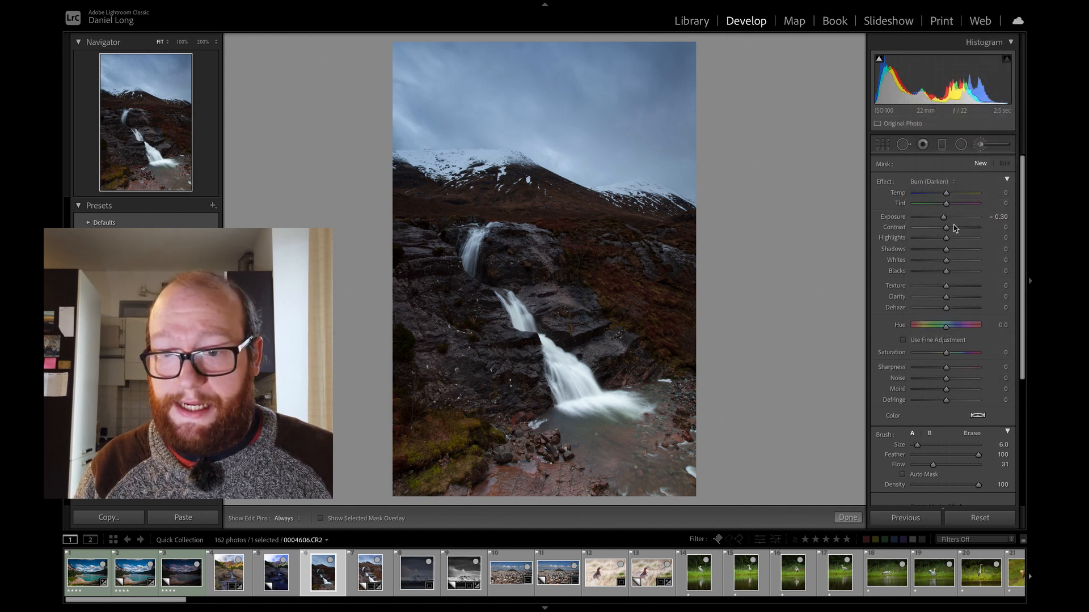
pyautogui.click(927, 182)
pyautogui.click(933, 202)
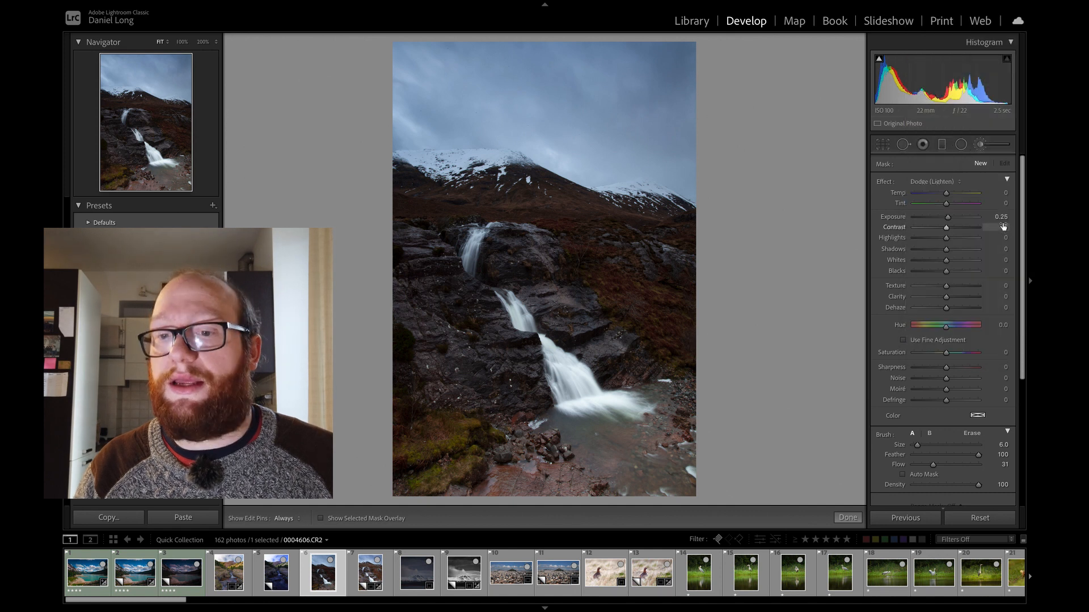
pyautogui.click(928, 180)
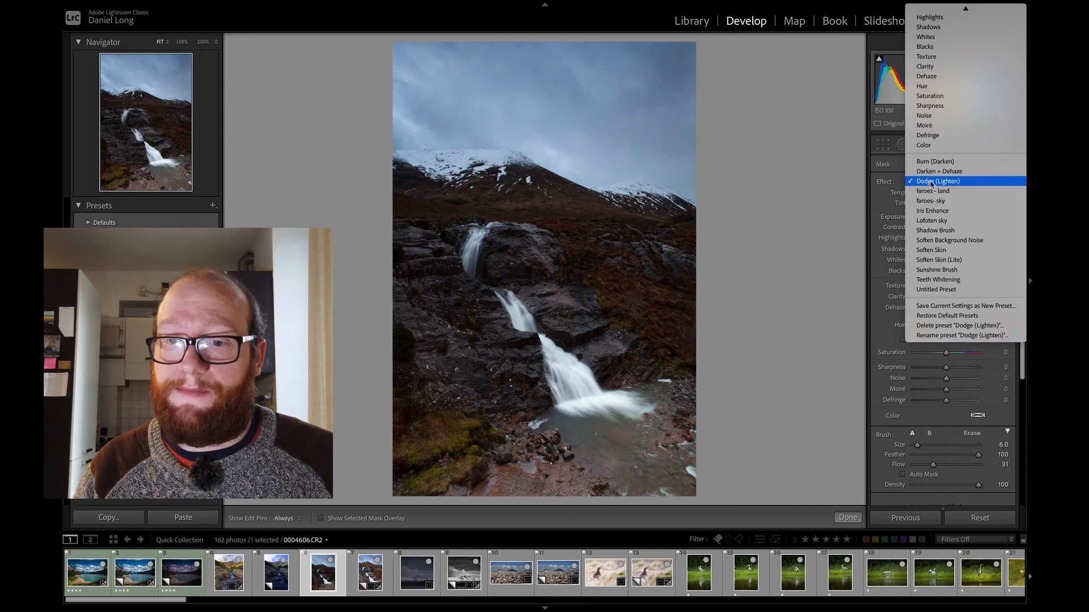
pyautogui.click(929, 174)
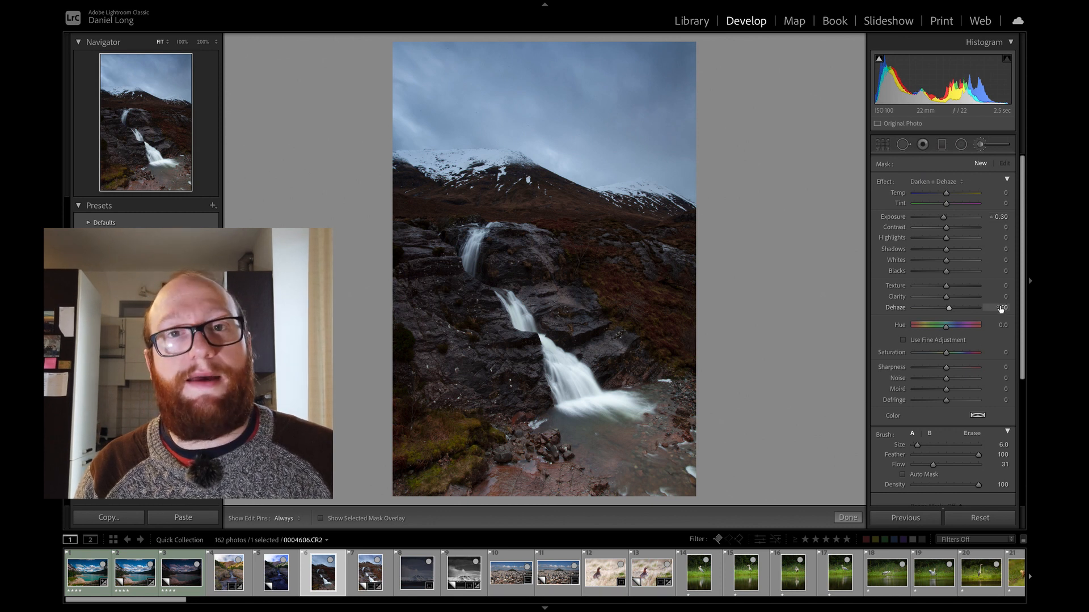
pyautogui.click(943, 182)
pyautogui.click(945, 181)
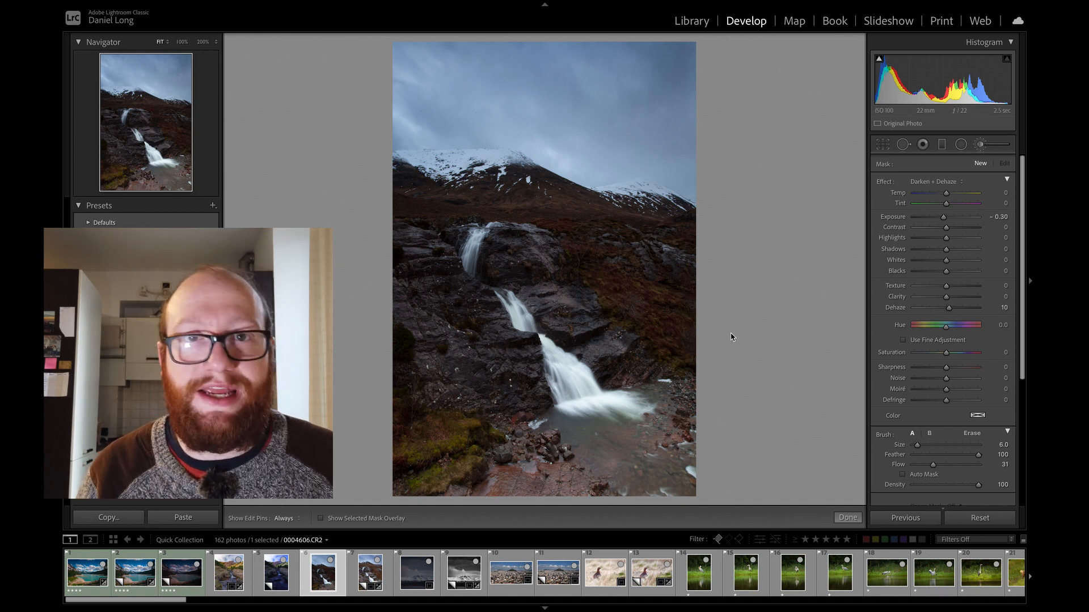
# Compare the original waterfall photo with its edited virtual copy, ending on the edited copy.
pyautogui.press('Right')
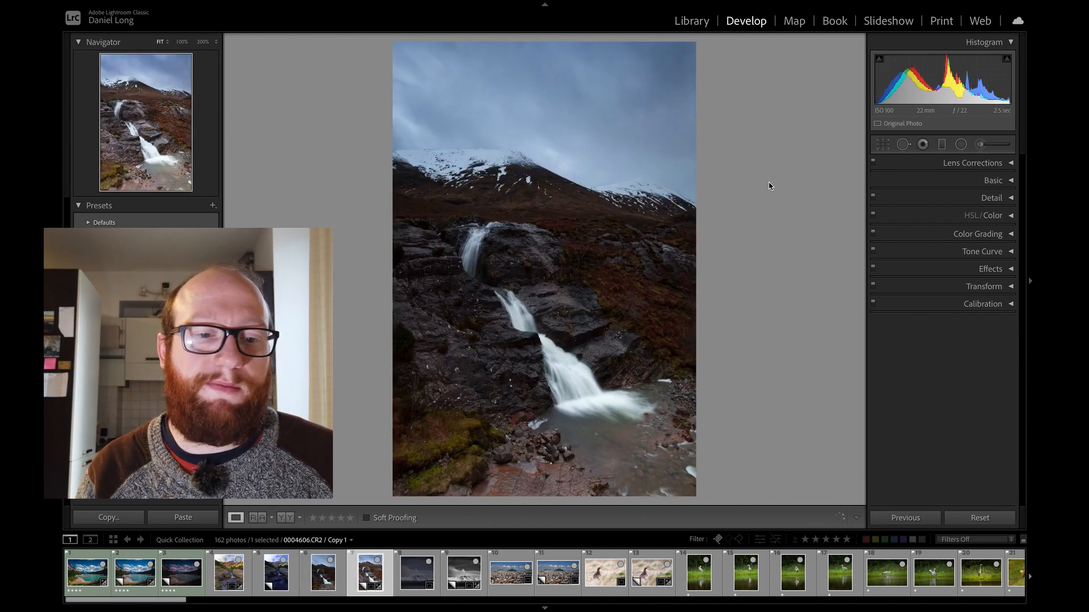
pyautogui.press('Left')
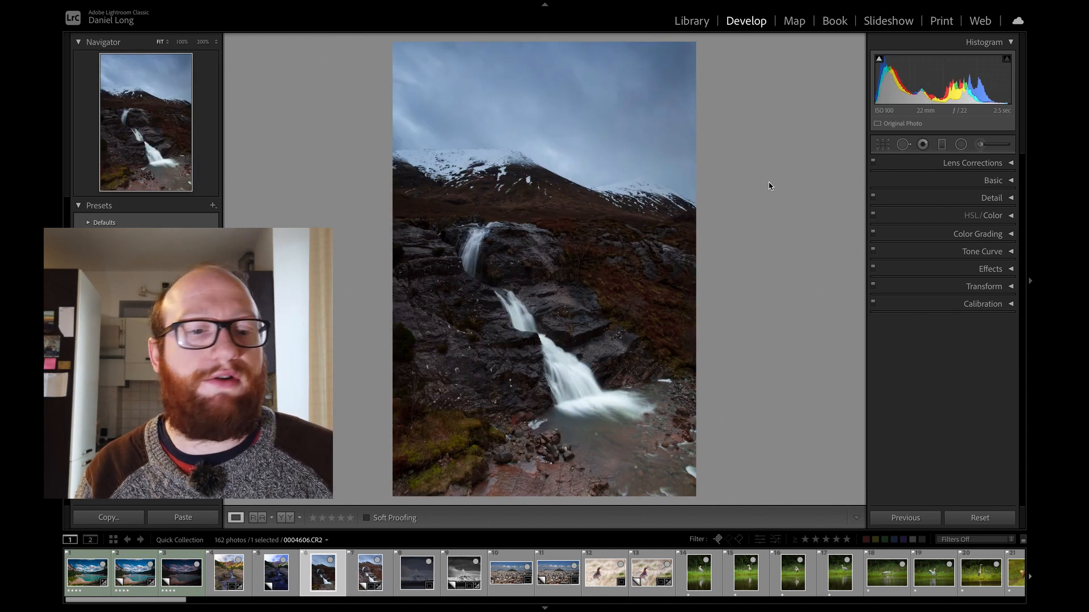
pyautogui.press('Right')
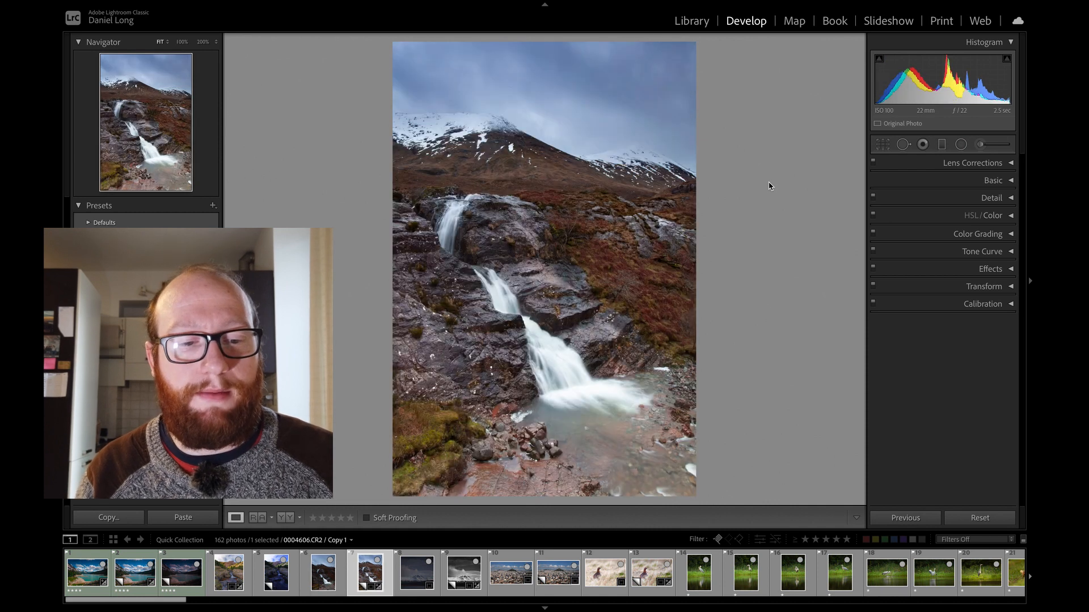
pyautogui.press('Left')
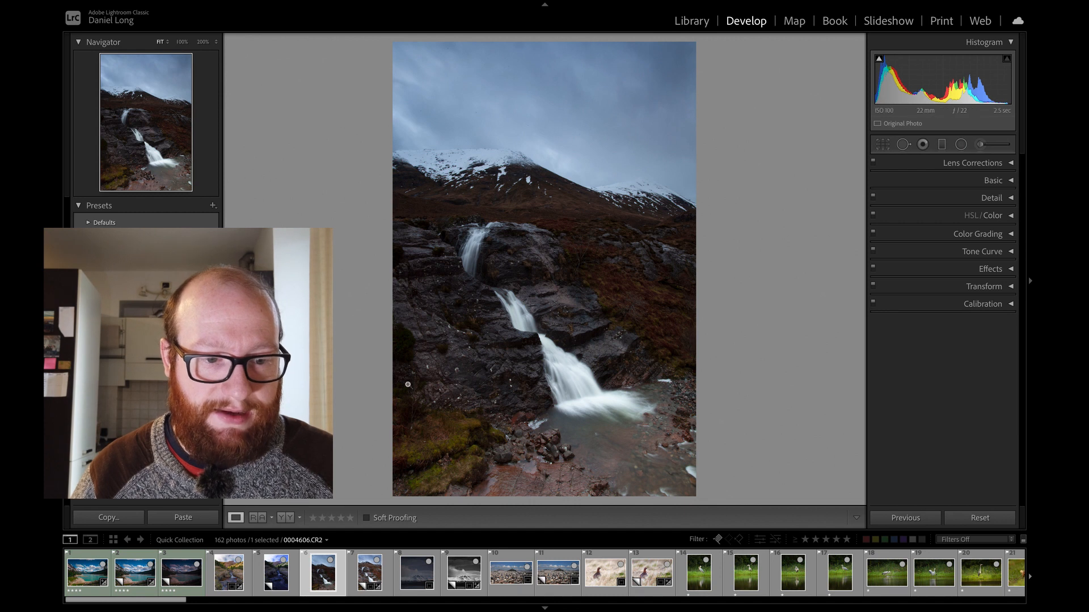
pyautogui.press('Right')
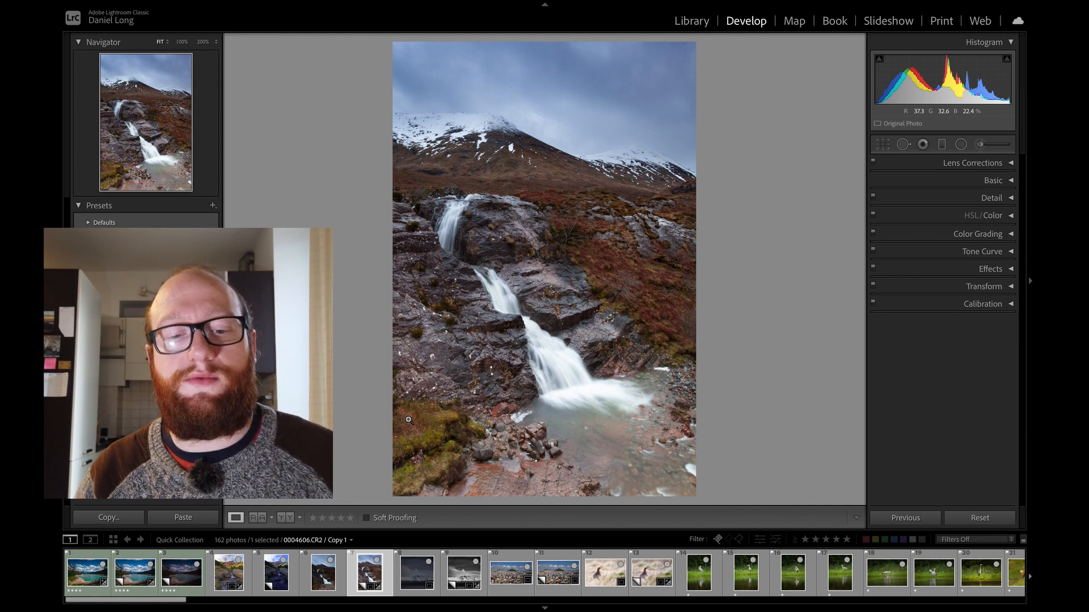
# Review the Basic adjustments of the edited waterfall copy, including its exposure, and close them again.
pyautogui.click(1009, 163)
pyautogui.click(994, 356)
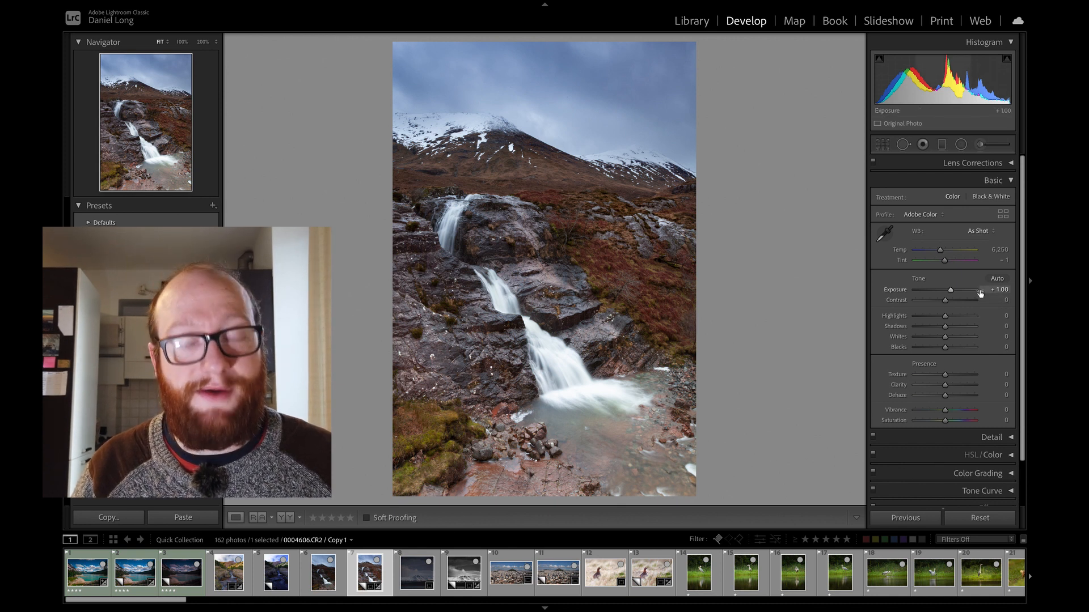
pyautogui.click(1011, 181)
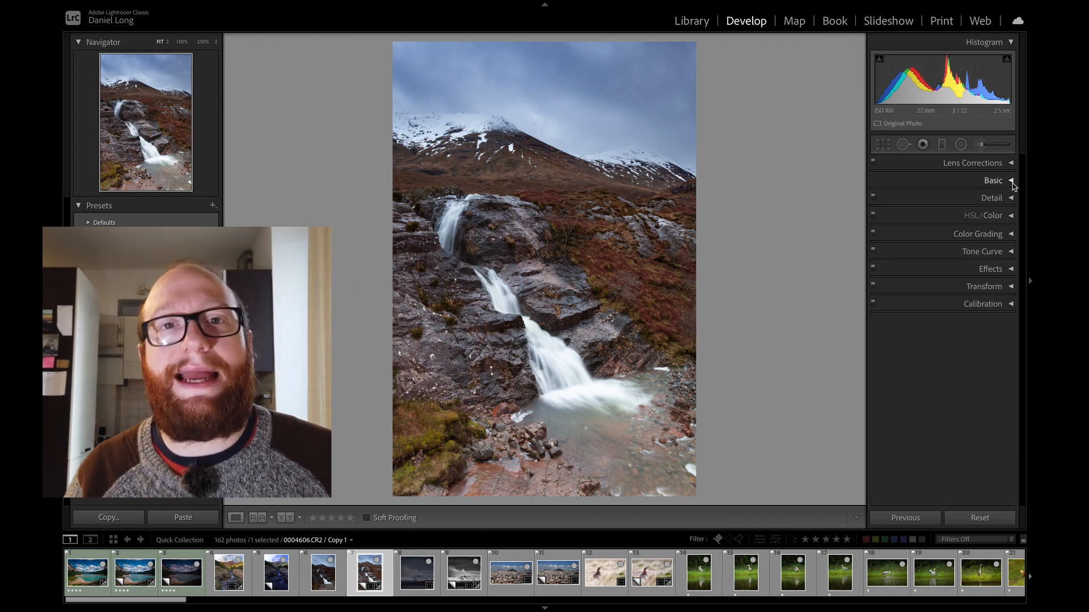
# Activate the Adjustment Brush on the edited waterfall copy and compare the copy with the original photo.
pyautogui.click(980, 144)
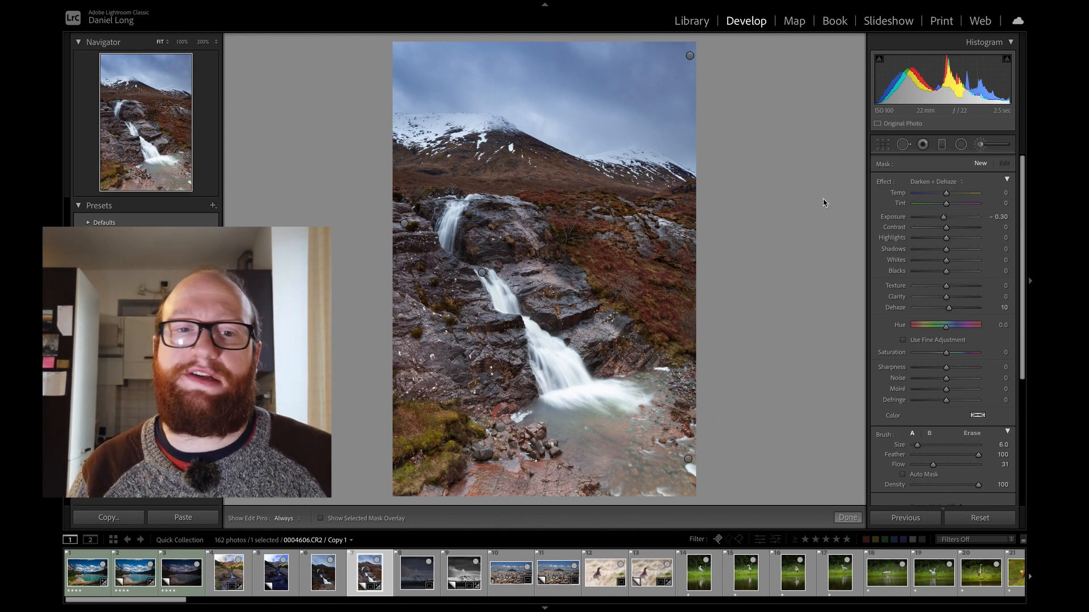
pyautogui.press('\\')
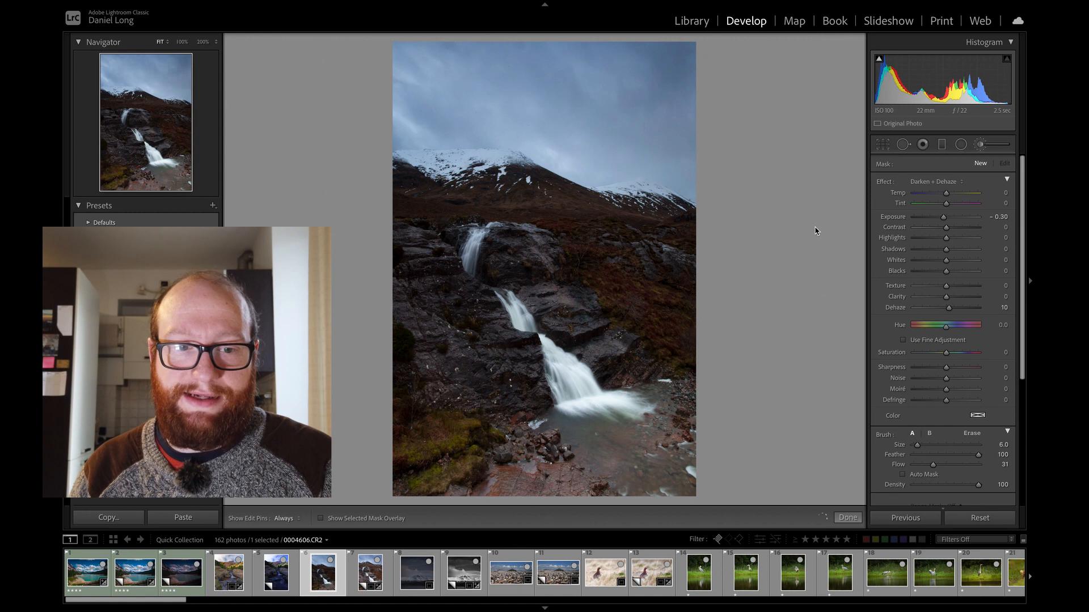
pyautogui.press('\\')
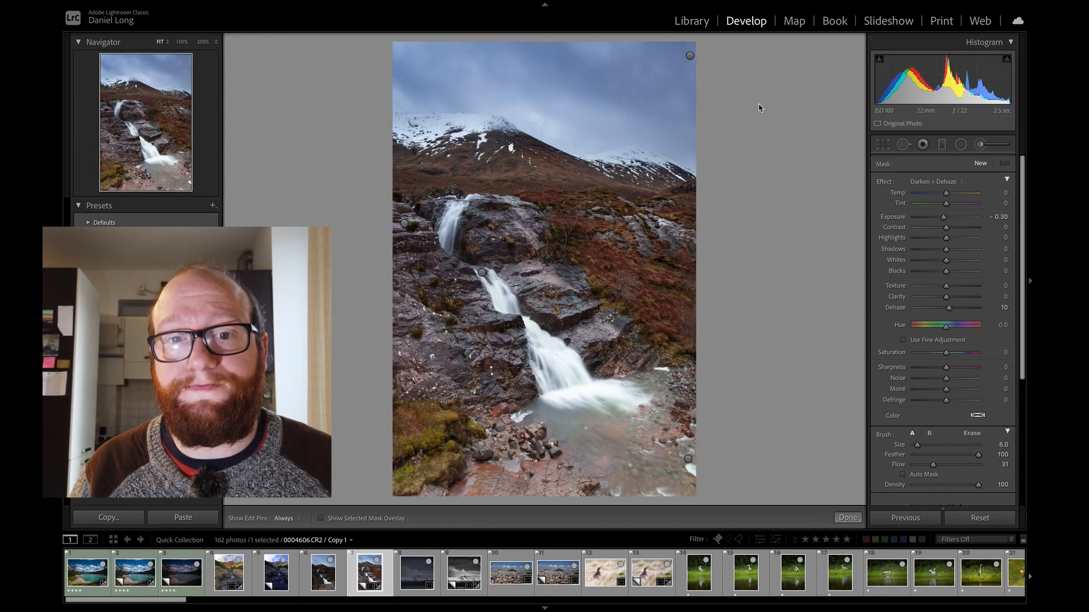
# Select the brush adjustment over the sky, show its mask overlay, and collapse the presets list.
pyautogui.click(689, 56)
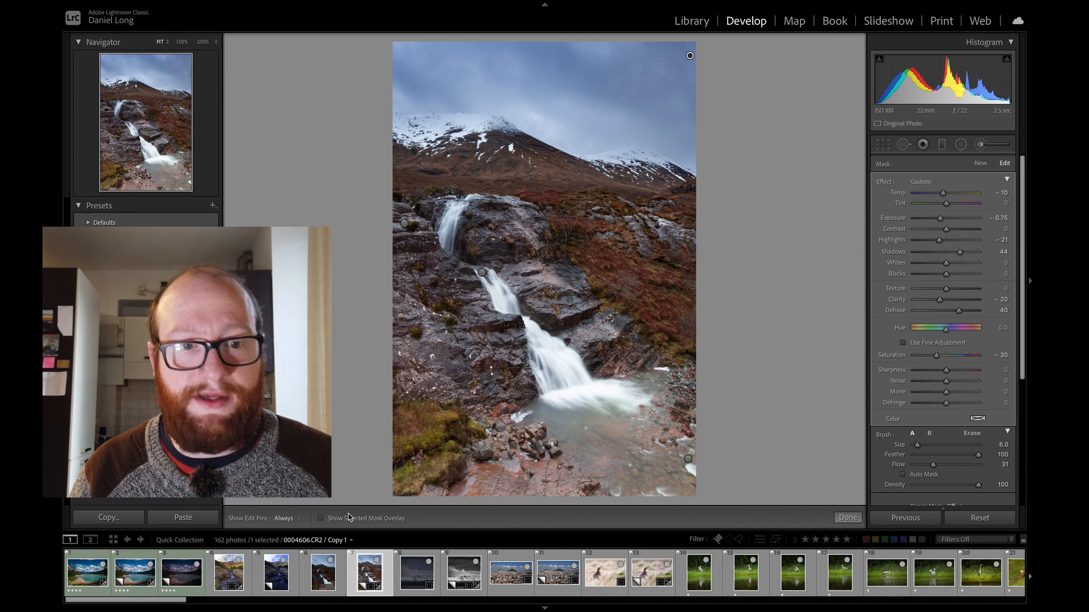
pyautogui.click(334, 520)
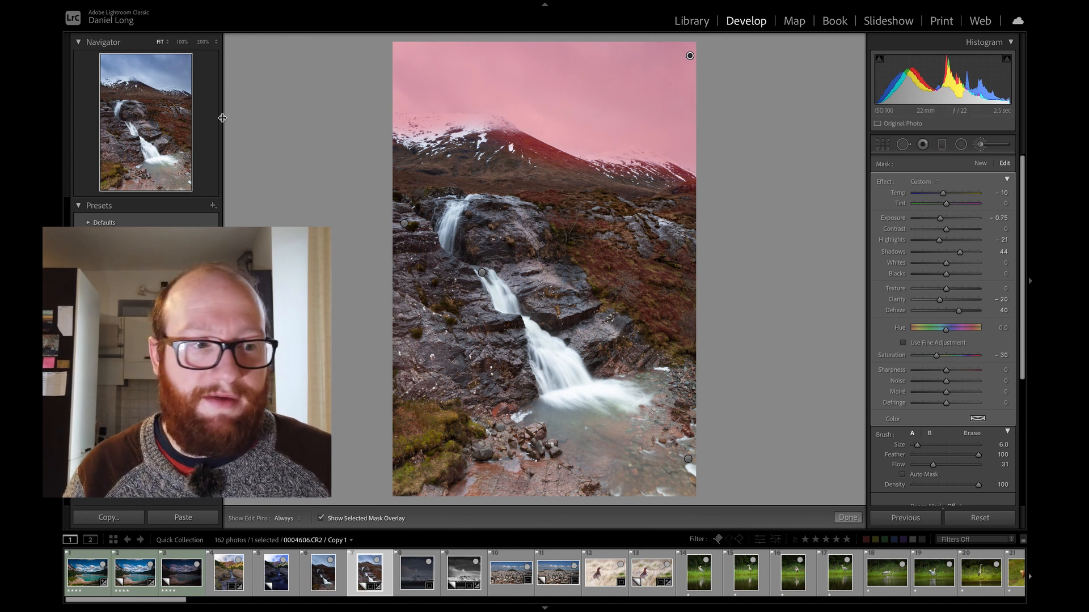
pyautogui.click(78, 206)
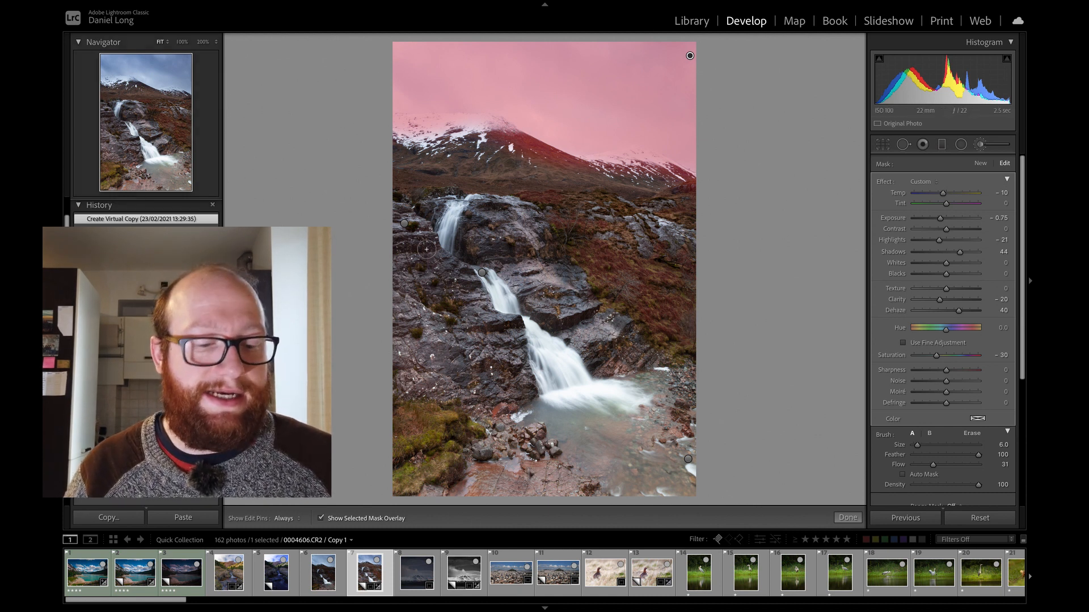
# Try the waterfall photo without the sky brush adjustment, undo the deletion, and hide the mask overlay.
pyautogui.press('Delete')
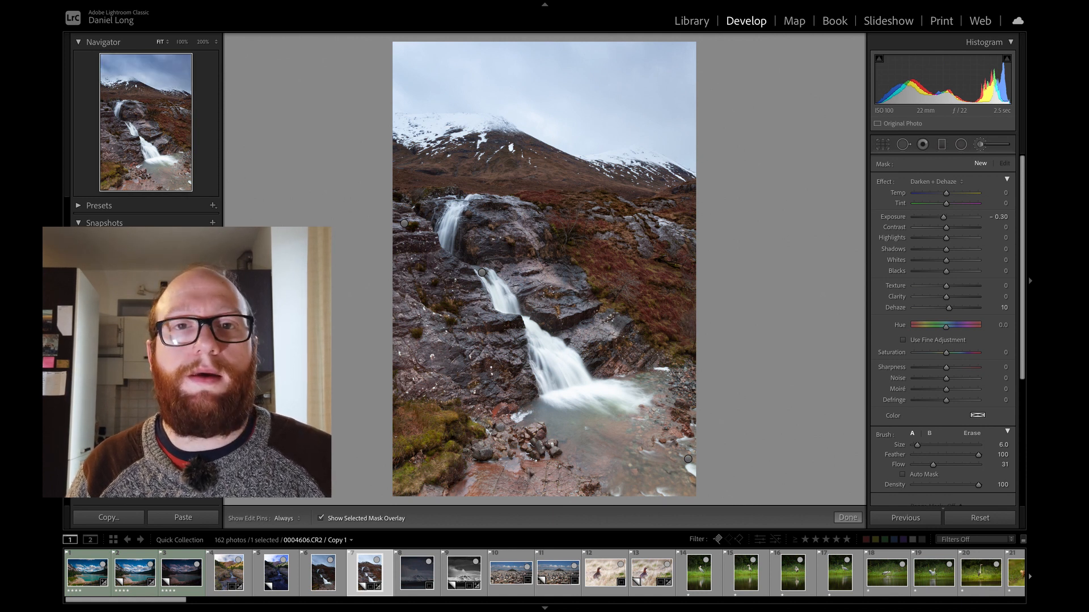
pyautogui.hotkey('ctrl', 'z')
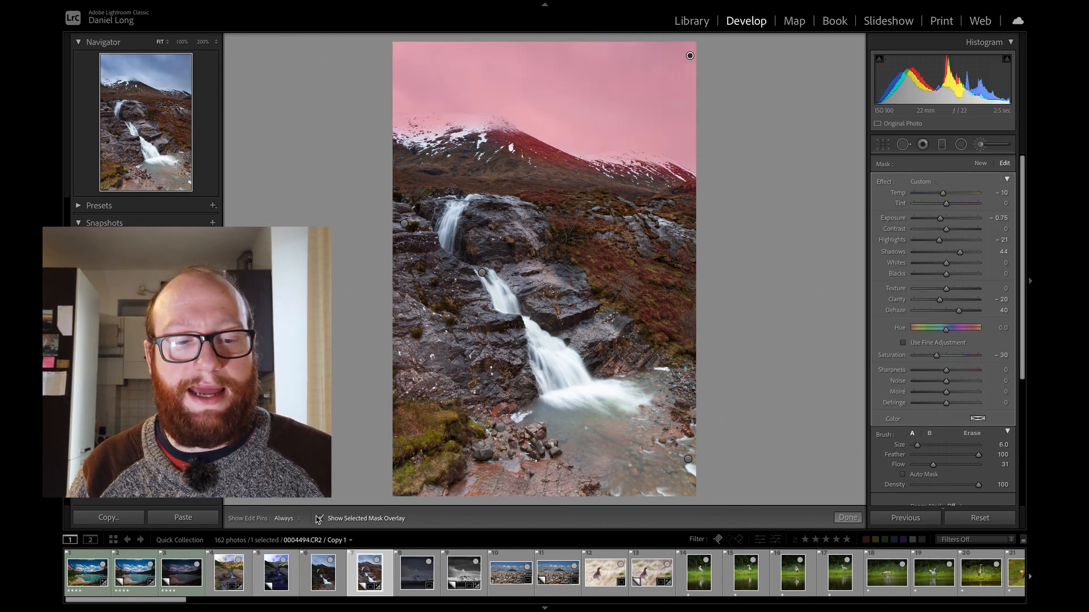
pyautogui.click(318, 518)
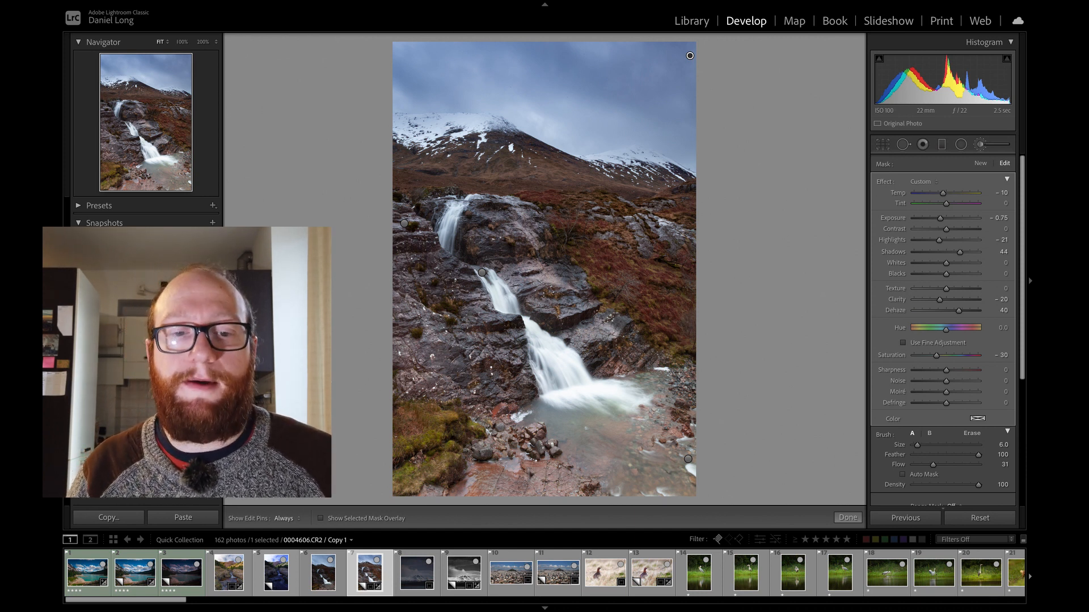
pyautogui.scroll(-5, 982, 403)
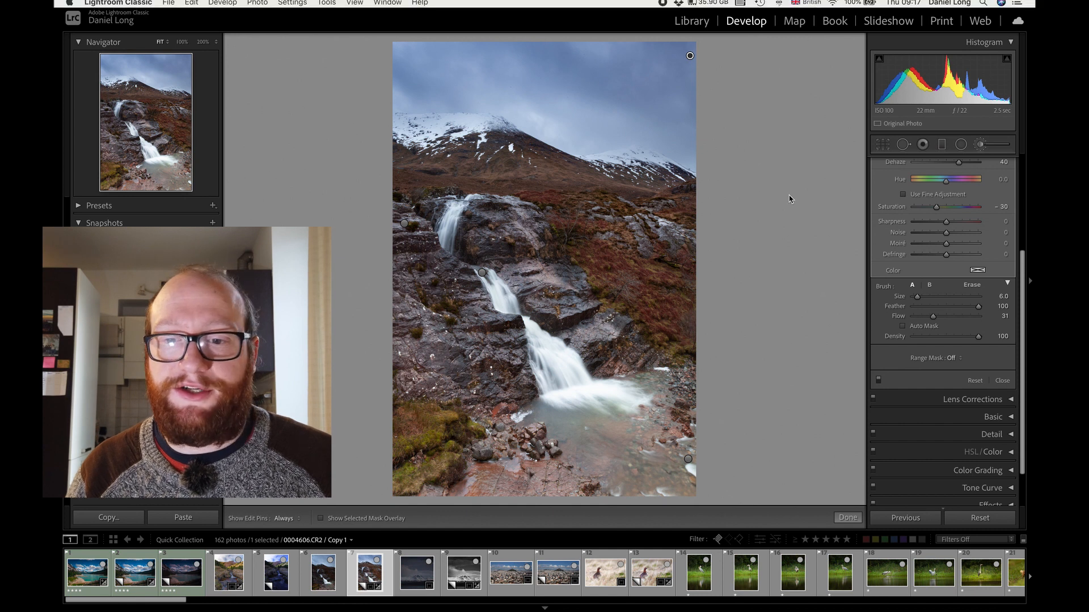
# Review the sky brush adjustment's settings and compare the edited waterfall copy with the original photo.
pyautogui.scroll(5, 986, 251)
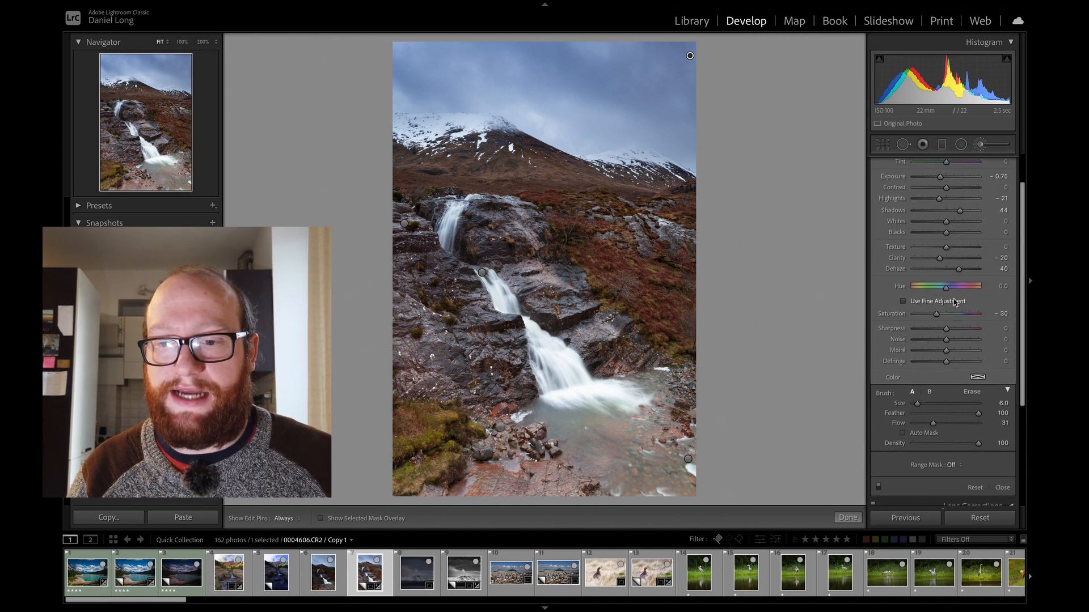
pyautogui.scroll(2, 959, 309)
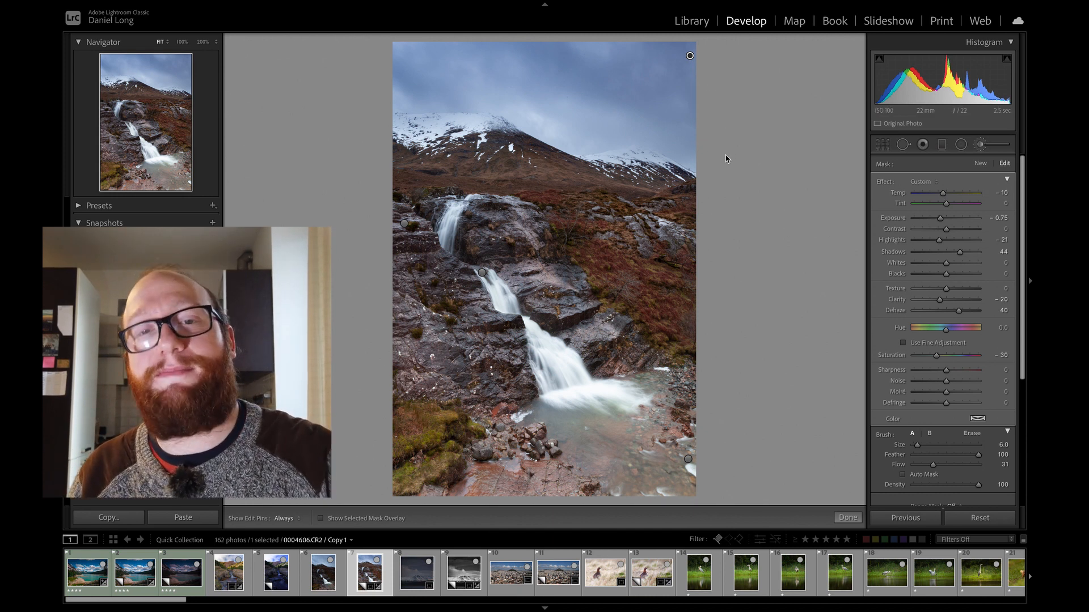
pyautogui.click(331, 572)
pyautogui.click(369, 573)
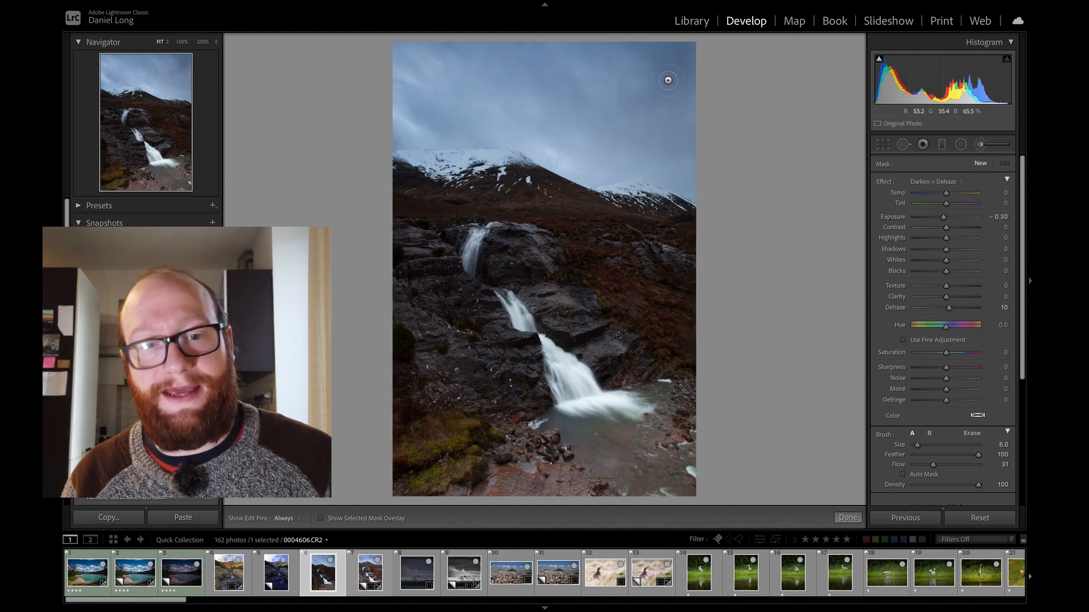
# Try Dehaze and Clarity at 0 in turn on the sky brush adjustment, restoring Dehaze to 40 and Clarity to -20.
pyautogui.moveTo(946, 316); pyautogui.dragTo(949, 318)
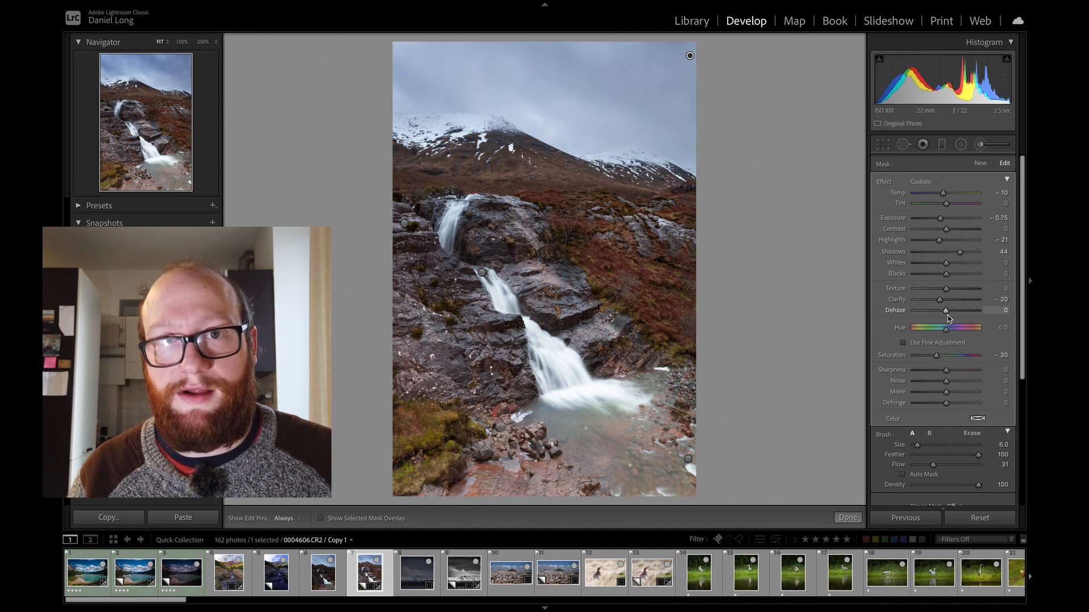
pyautogui.moveTo(949, 318); pyautogui.dragTo(960, 319)
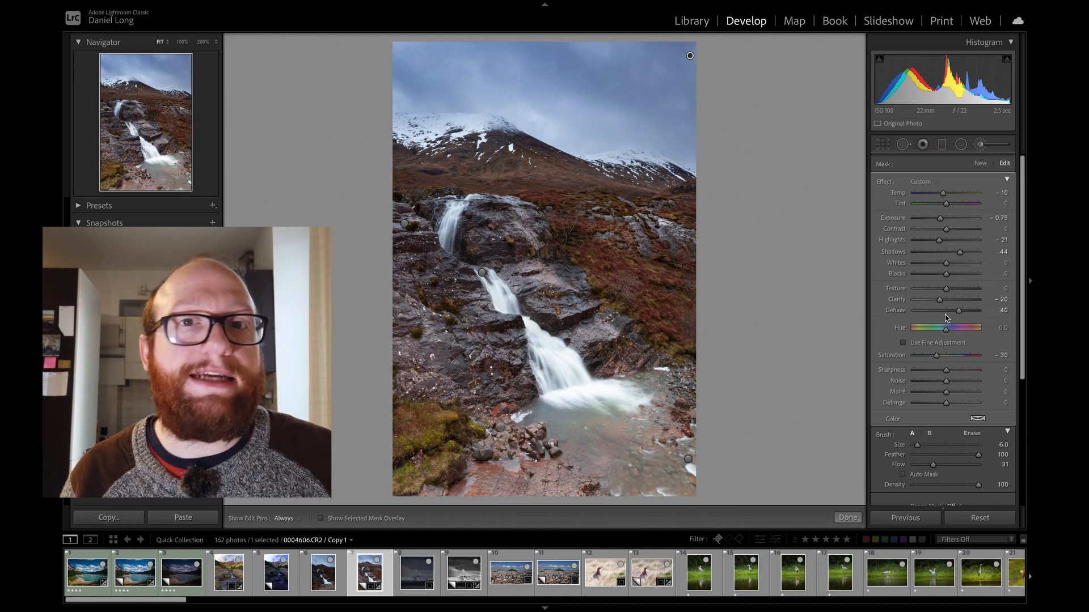
pyautogui.moveTo(944, 301); pyautogui.dragTo(948, 301)
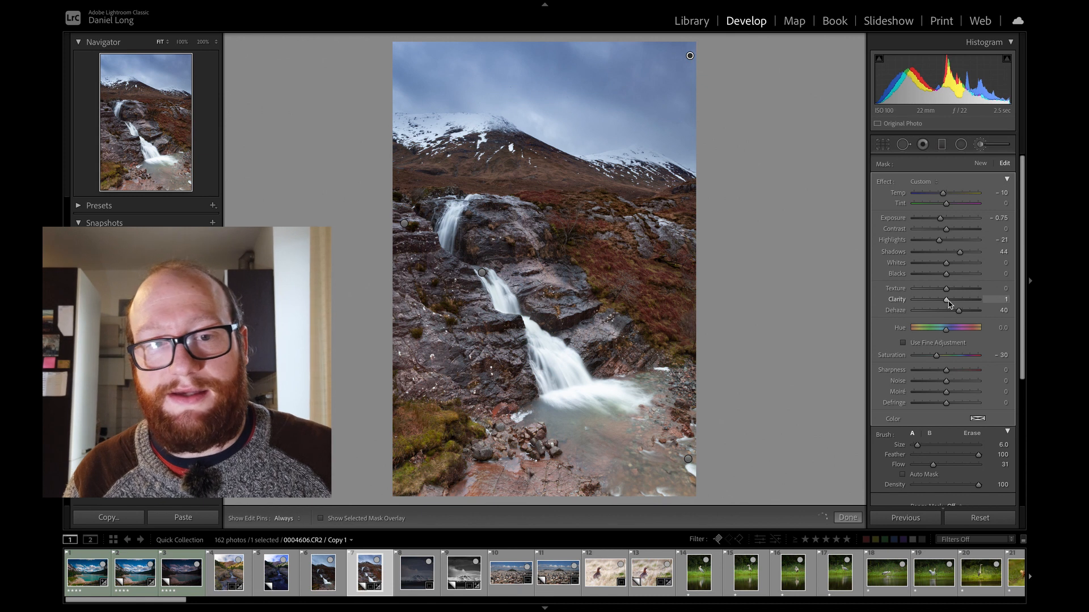
pyautogui.doubleClick(947, 300)
pyautogui.press('h')
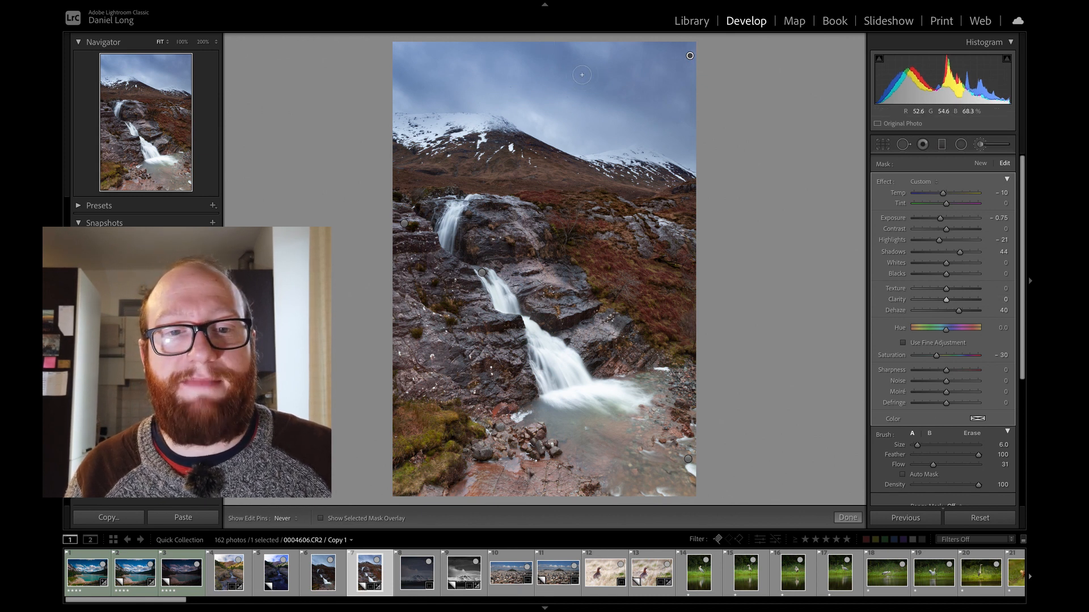
pyautogui.click(203, 42)
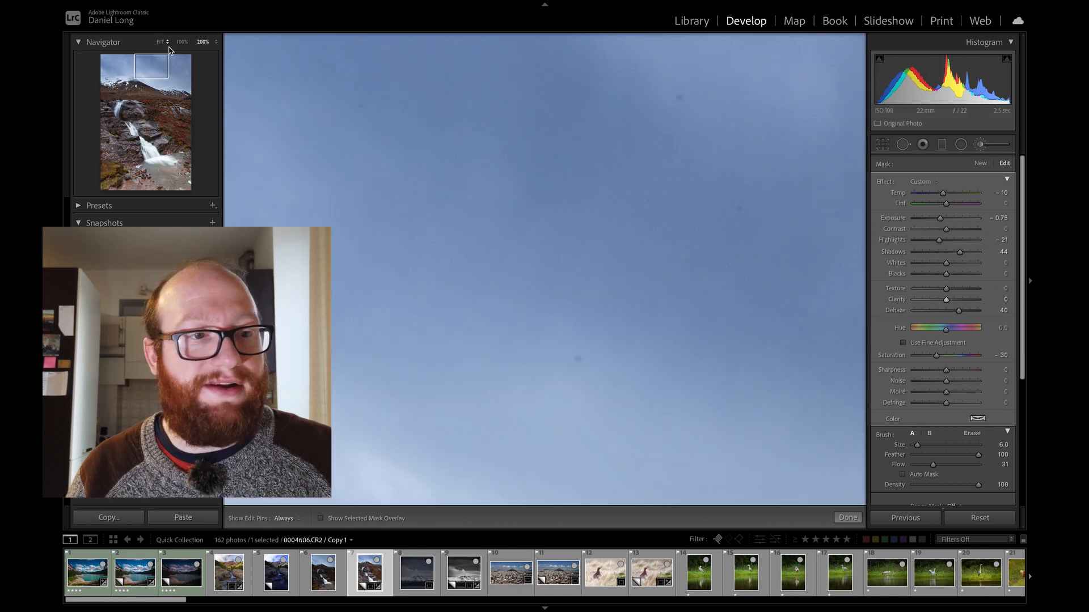
pyautogui.click(161, 42)
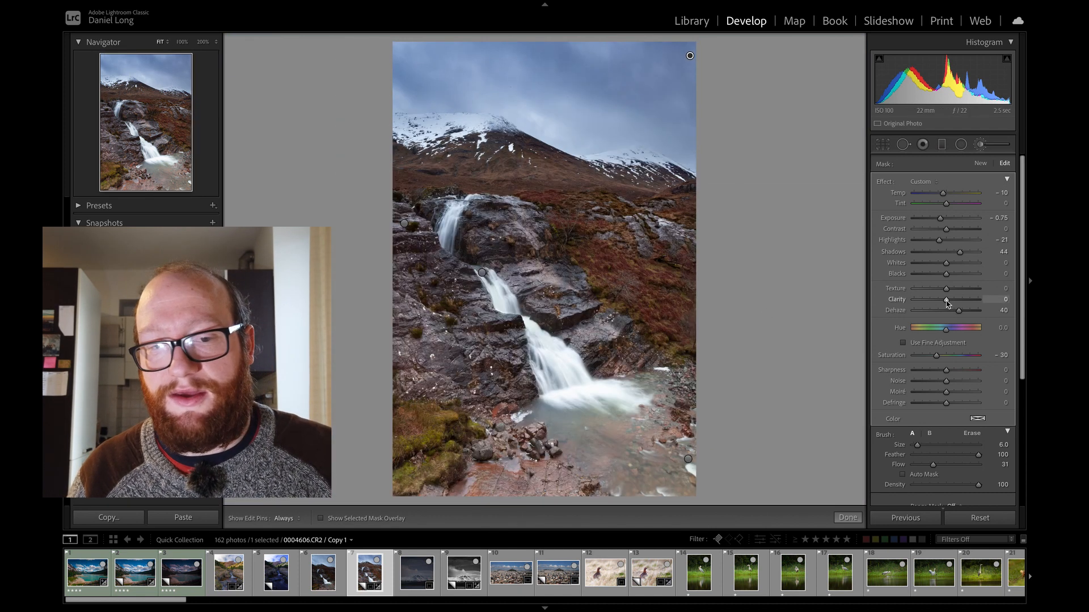
pyautogui.moveTo(946, 303); pyautogui.dragTo(940, 304)
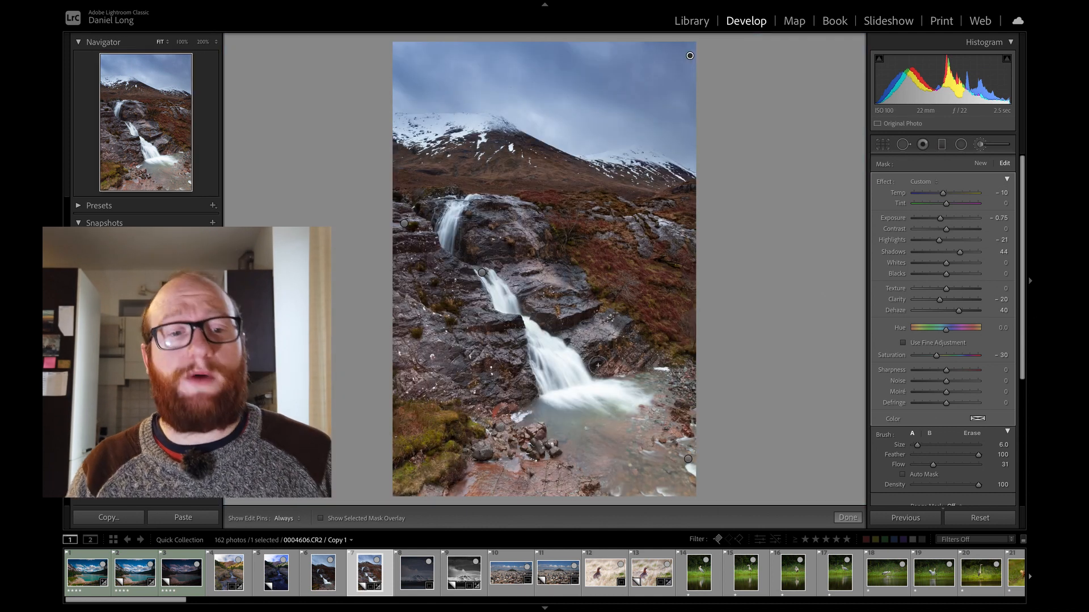
# Select the brush adjustment over the rocks, and show and hide its mask overlay.
pyautogui.click(404, 224)
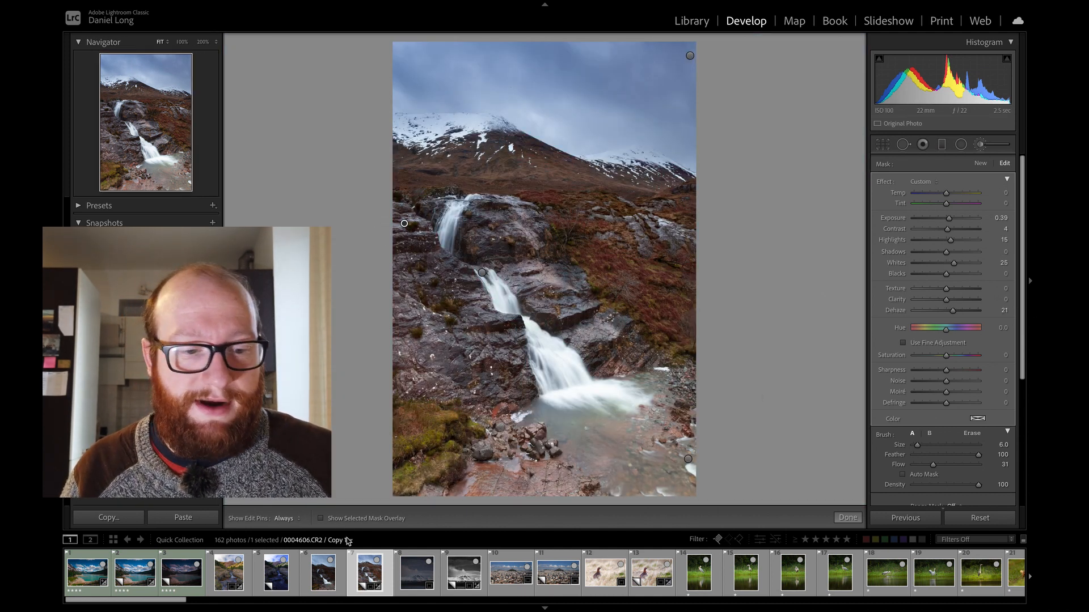
pyautogui.press('o')
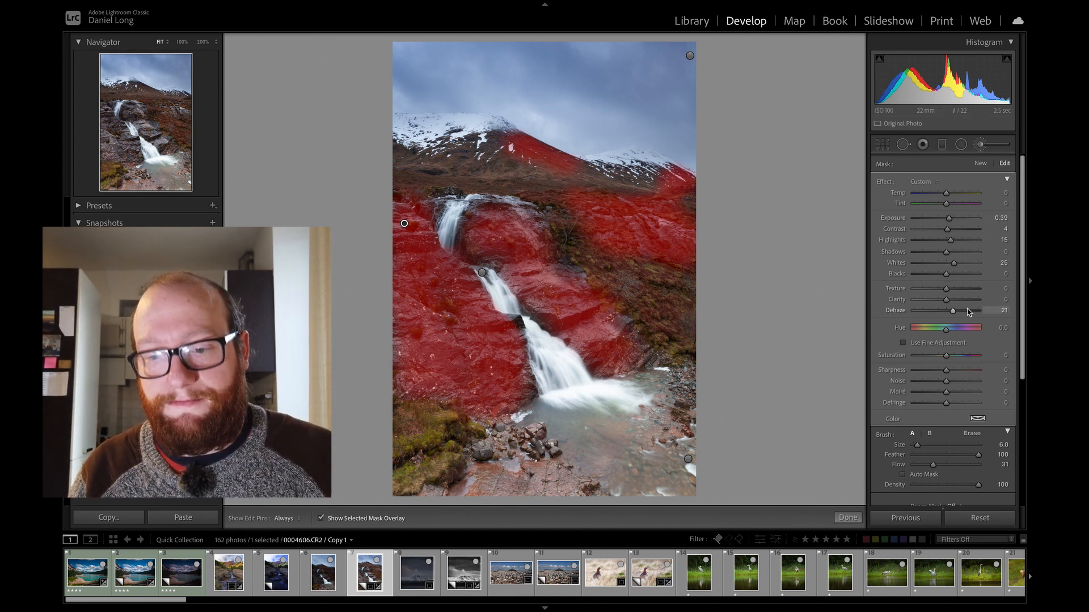
pyautogui.press('o')
# Try the waterfall photo twice without the rocks brush adjustment, undoing the deletion each time.
pyautogui.press('Delete')
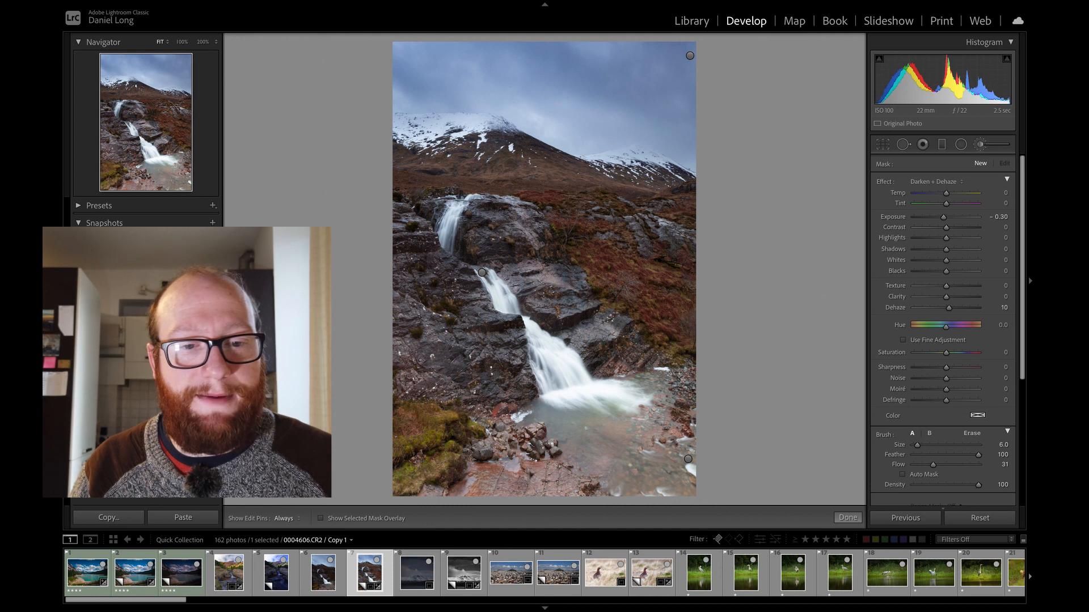
pyautogui.hotkey('ctrl', 'z')
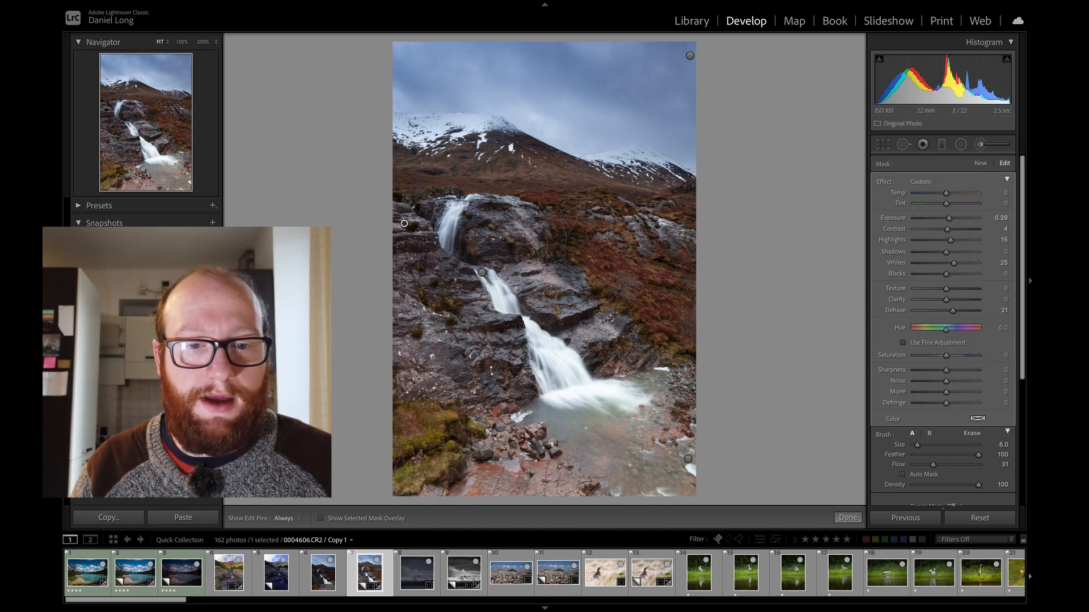
pyautogui.press('Delete')
pyautogui.hotkey('ctrl', 'z')
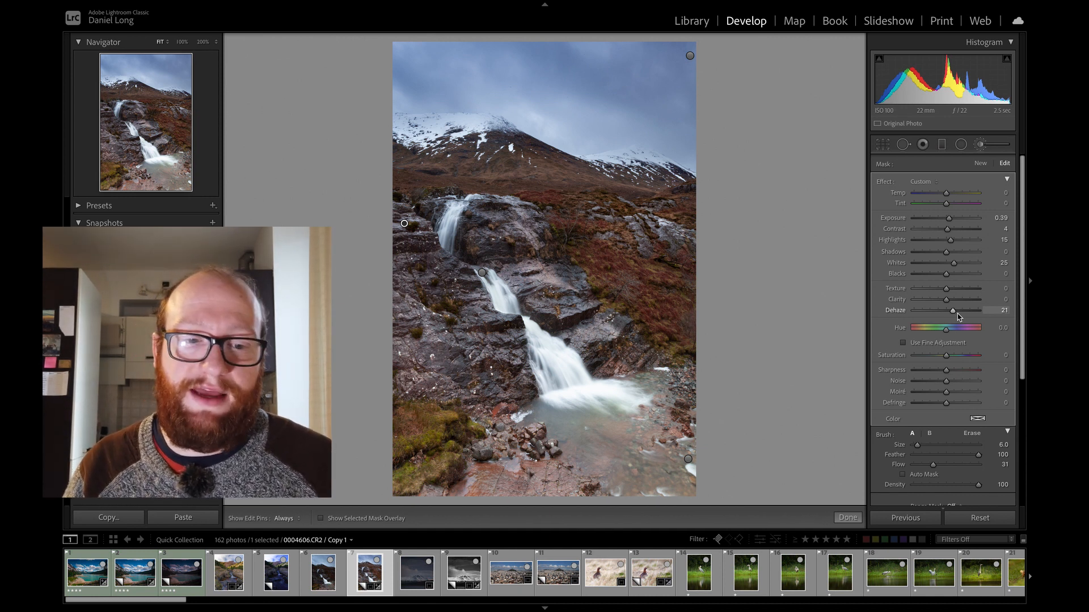
# Select the brush adjustment over the falling water and show its mask overlay.
pyautogui.click(482, 273)
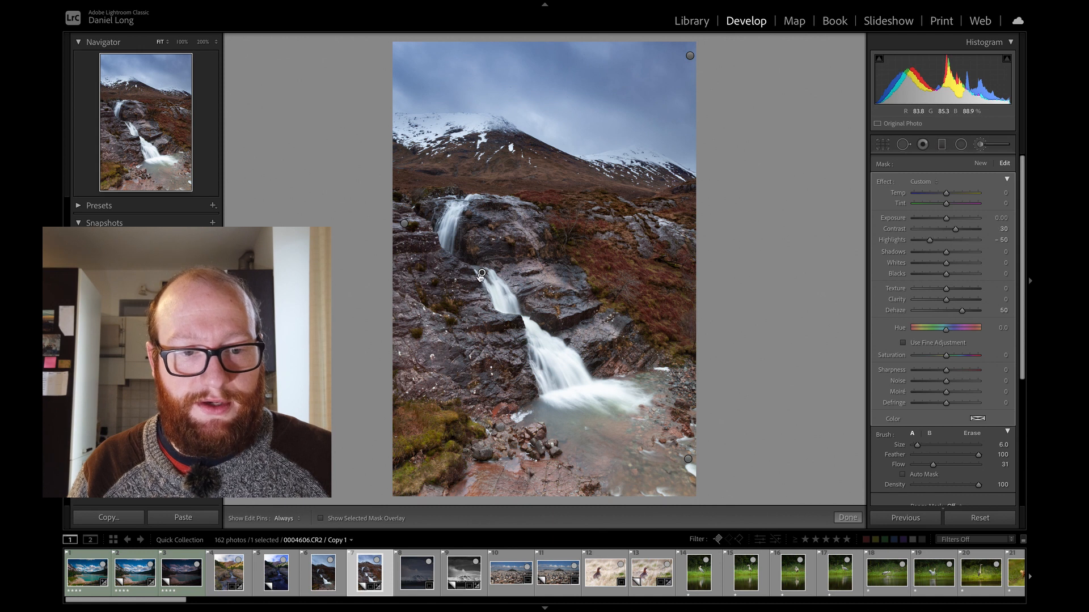
pyautogui.press('o')
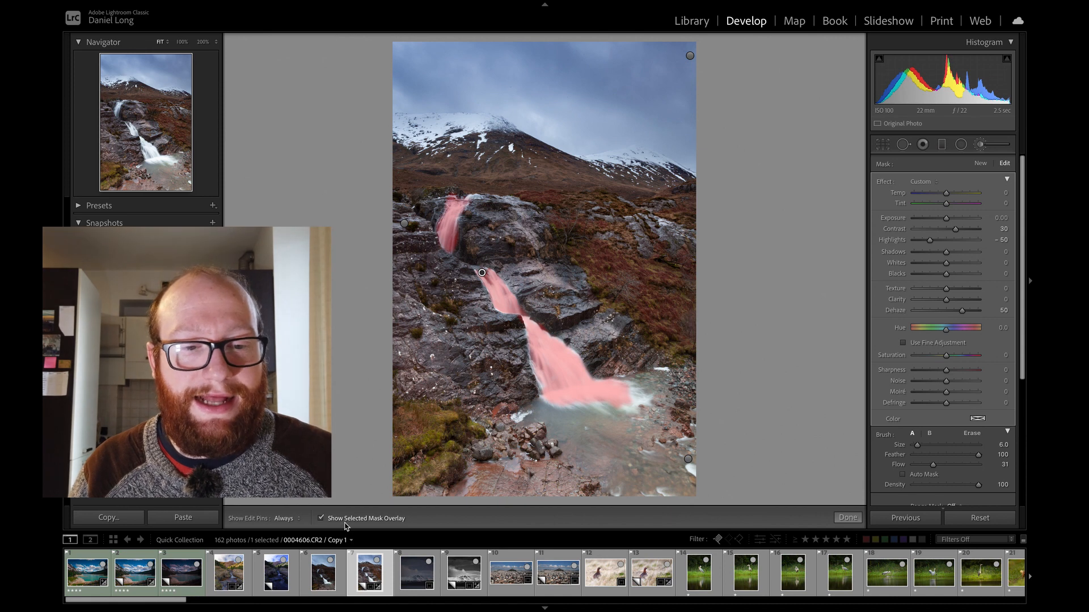
# Examine the detail in the upper and lower falls at 200%, and close the Adjustment Brush.
pyautogui.hotkey('ctrl', '=')
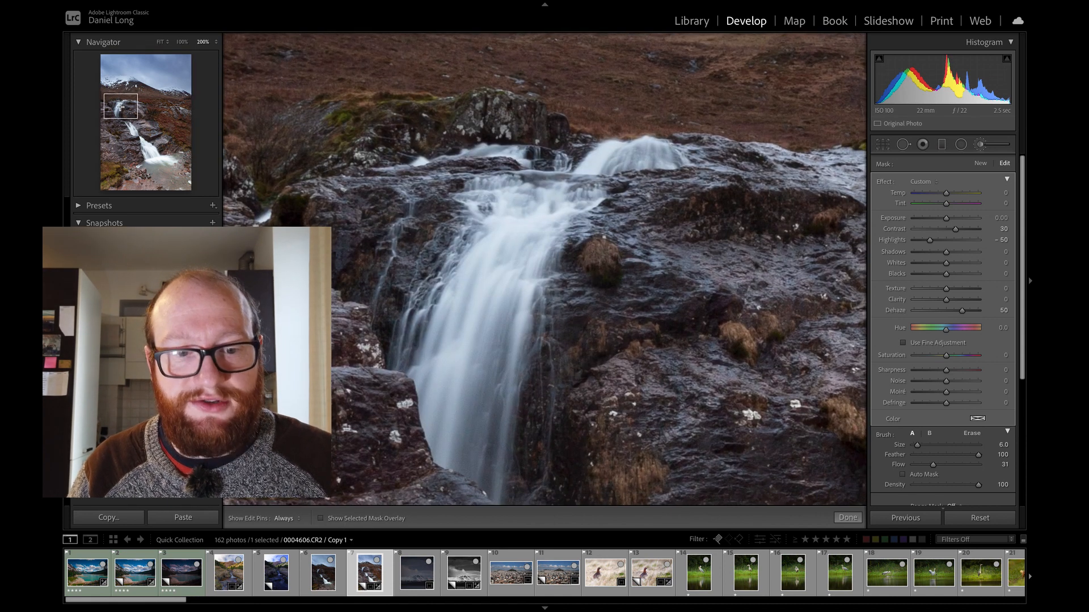
pyautogui.hotkey('ctrl', '=')
pyautogui.moveTo(126, 119); pyautogui.dragTo(148, 151)
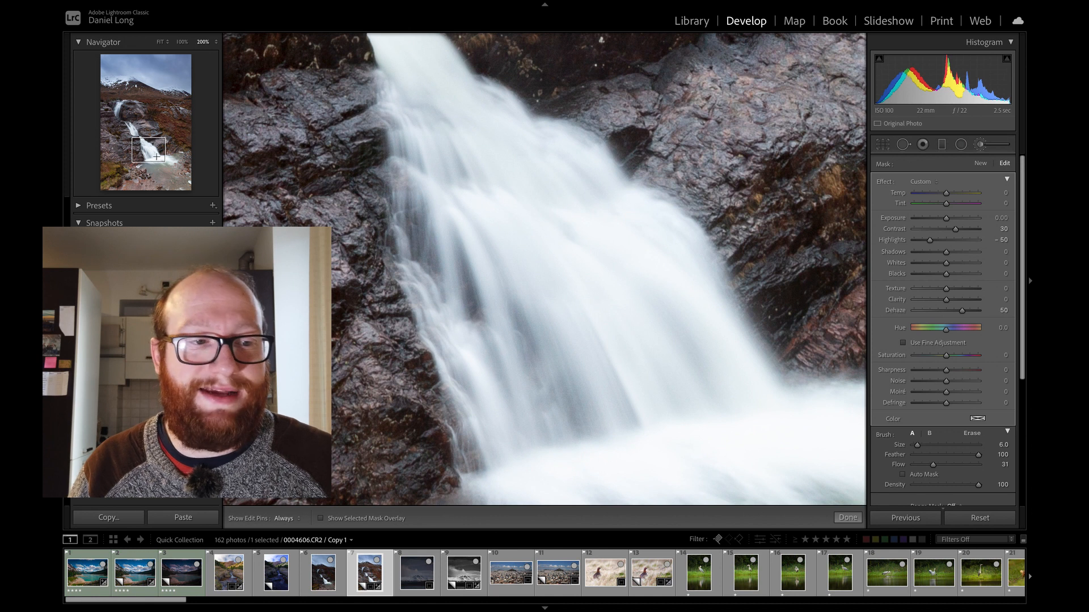
pyautogui.click(156, 156)
pyautogui.moveTo(156, 155); pyautogui.dragTo(123, 108)
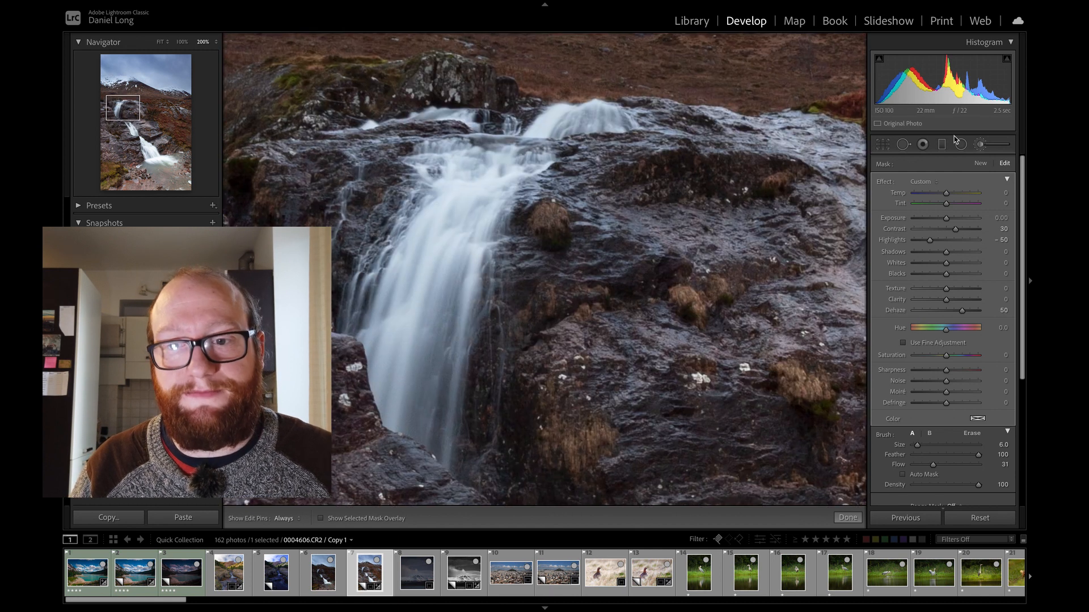
pyautogui.press('z')
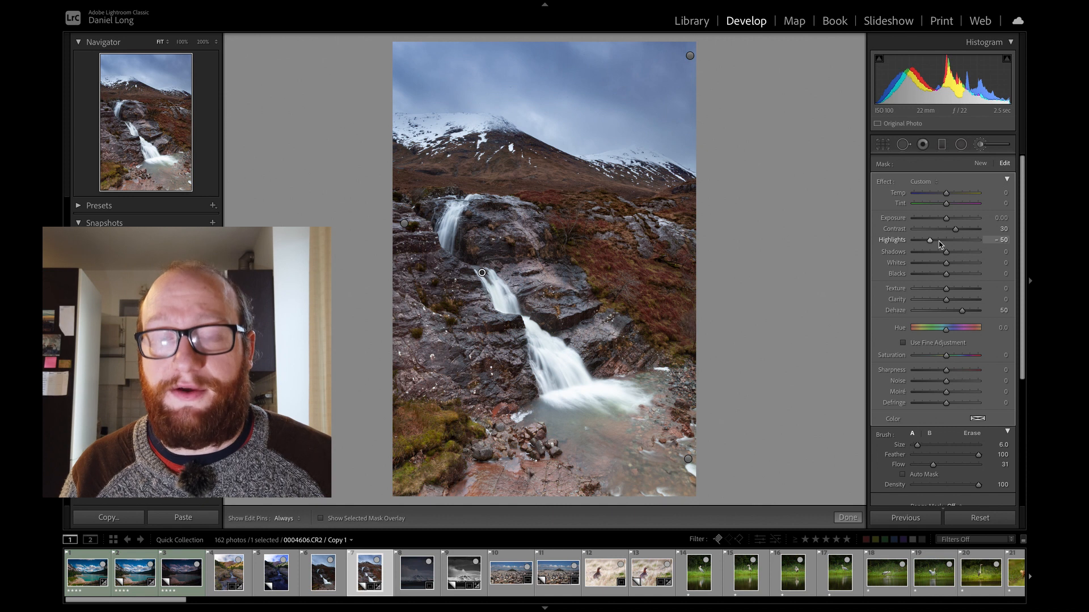
pyautogui.click(982, 144)
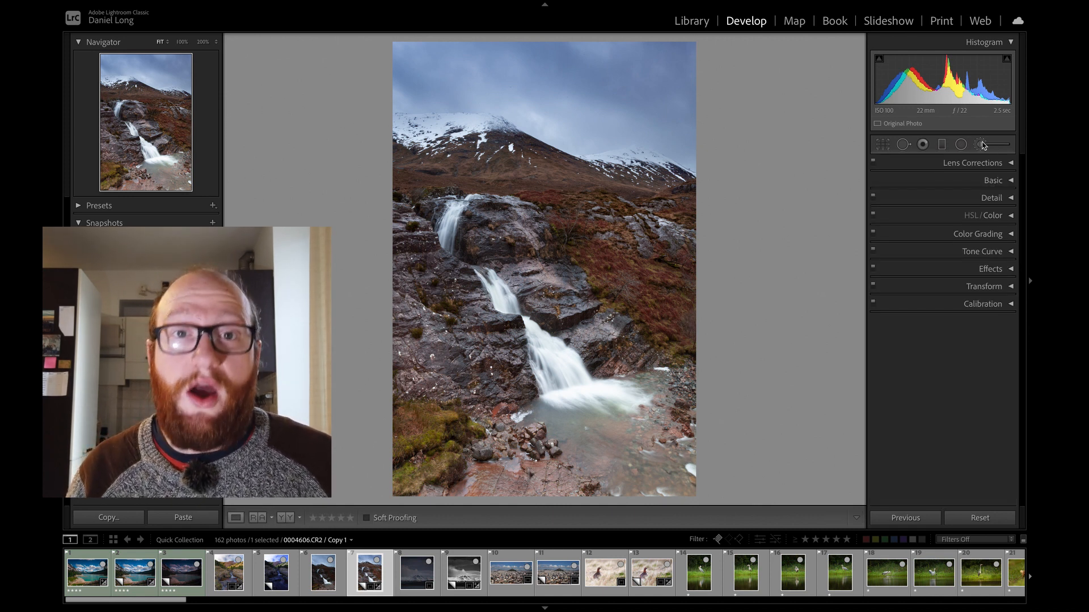
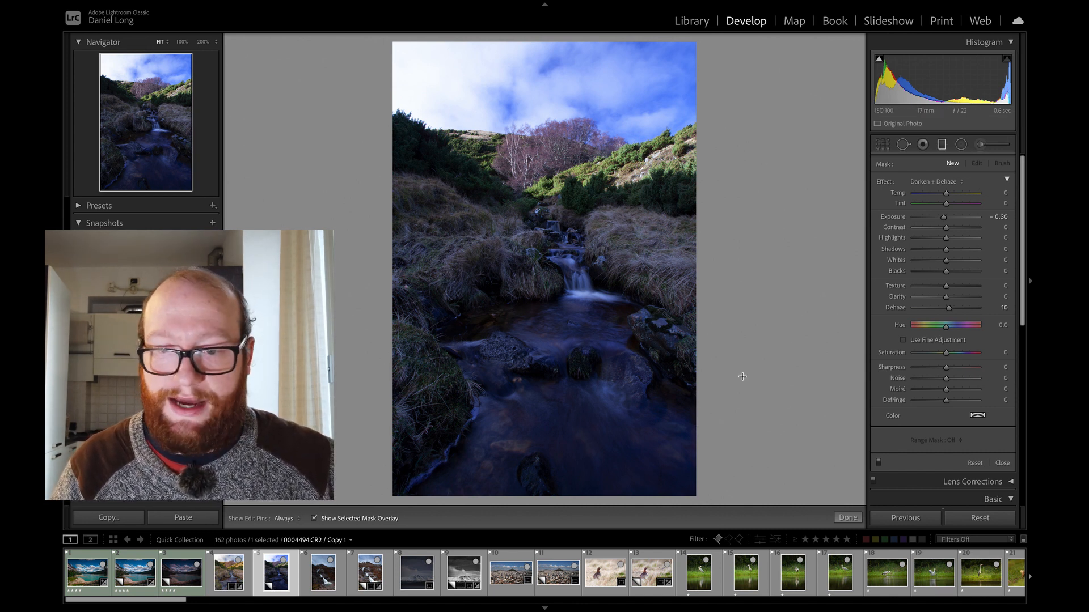
# On the edited stream photo, select the graduated filter pinned on the bare trees and hide its mask overlay.
pyautogui.press('m')
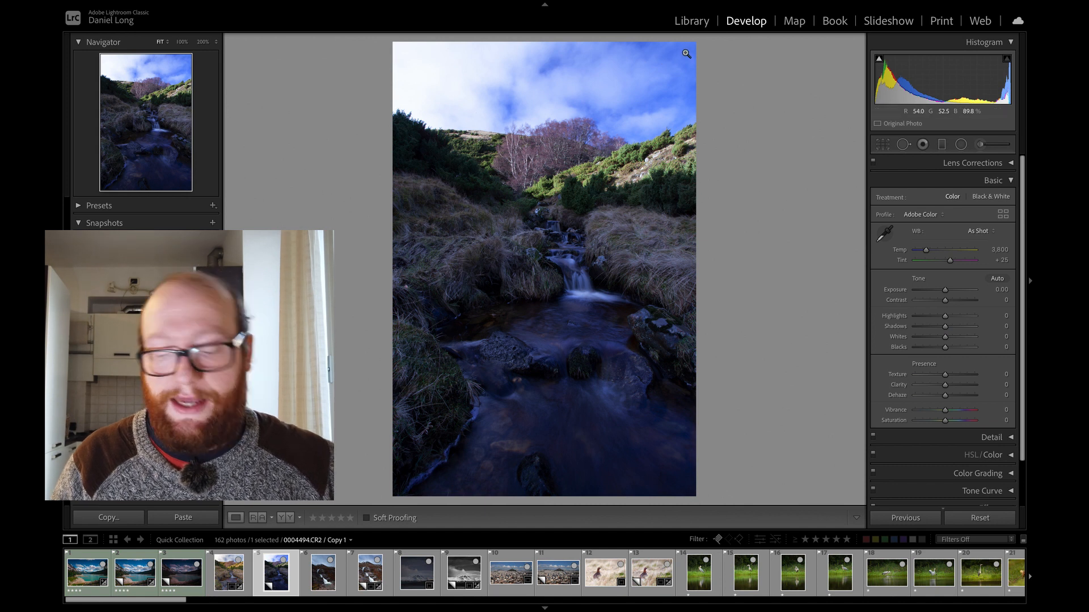
pyautogui.press('Left')
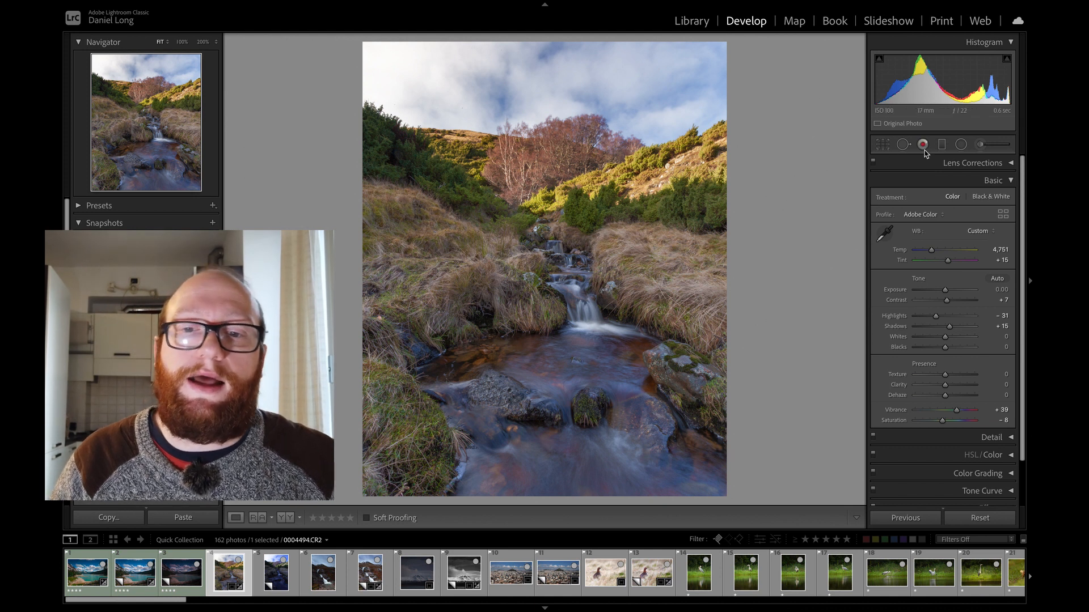
pyautogui.click(940, 145)
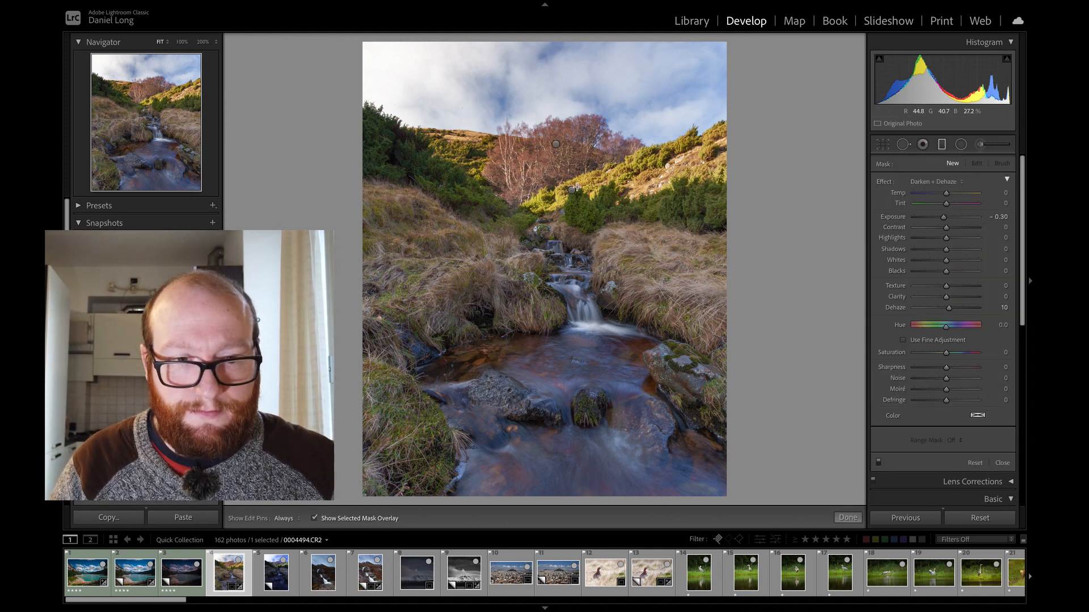
pyautogui.click(556, 144)
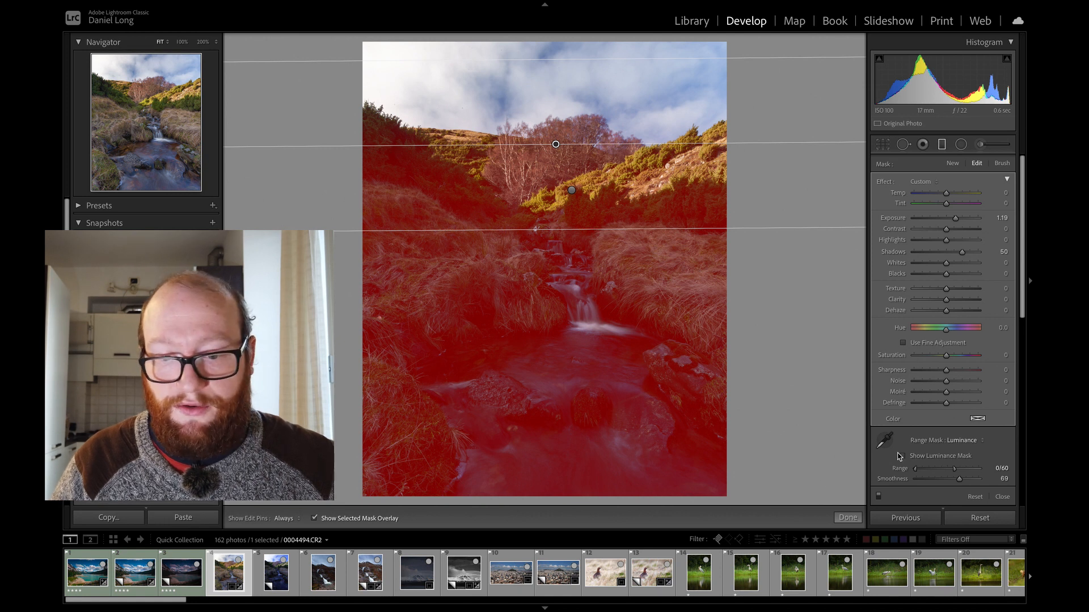
pyautogui.click(377, 519)
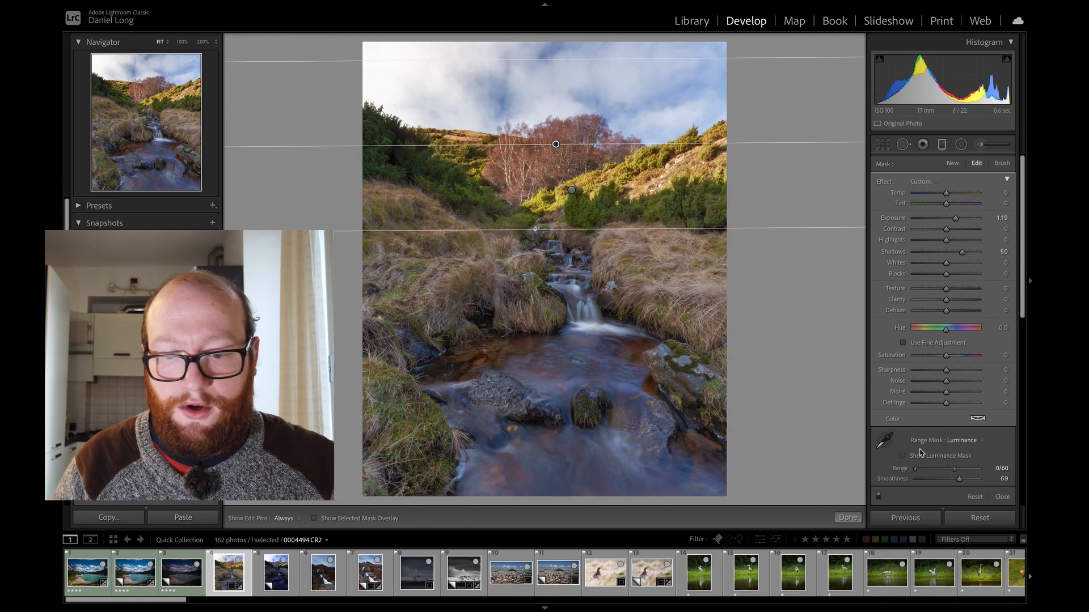
# Compare the stream photo with and without its graduated filters, leaving them enabled.
pyautogui.click(879, 496)
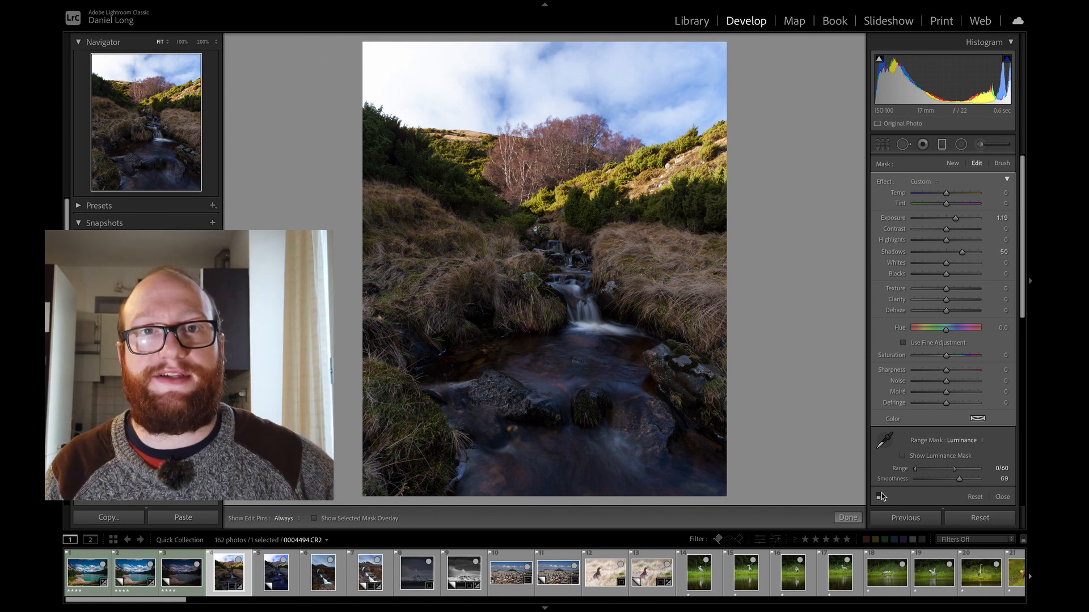
pyautogui.click(880, 495)
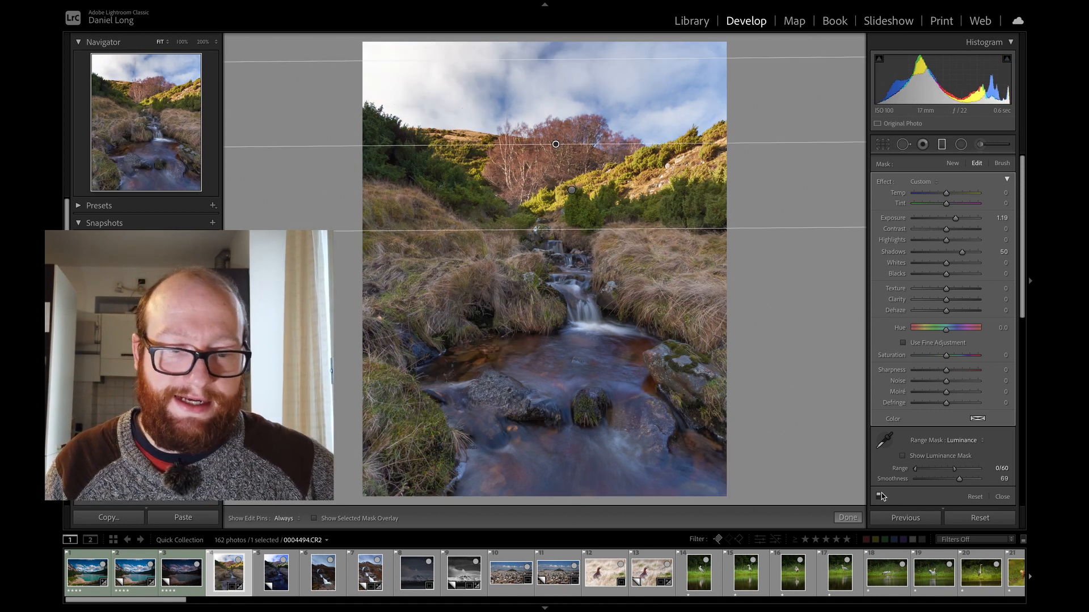
pyautogui.click(880, 495)
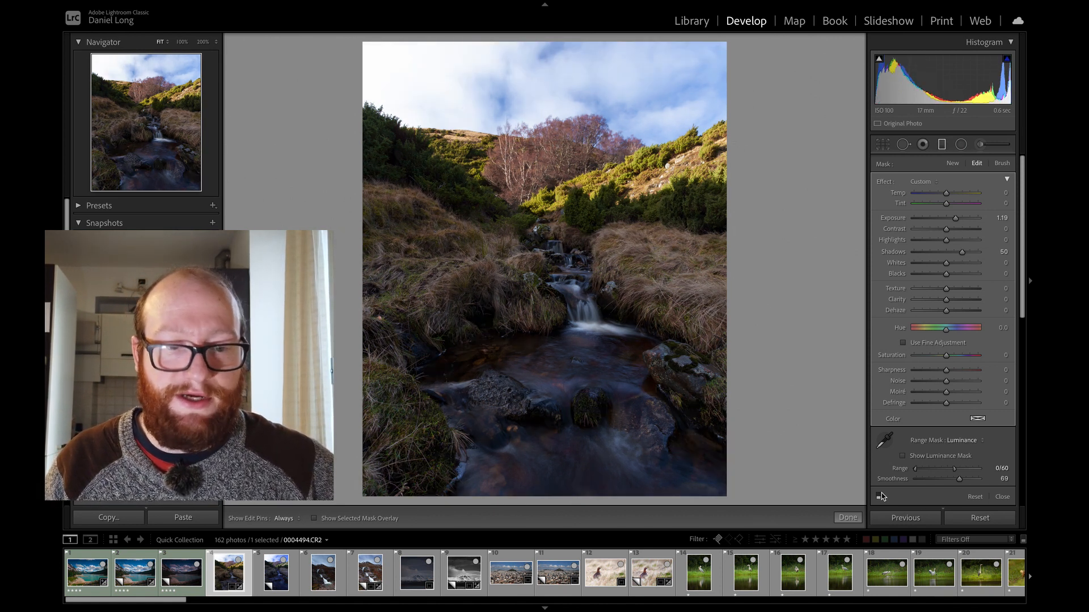
pyautogui.click(880, 495)
pyautogui.click(881, 493)
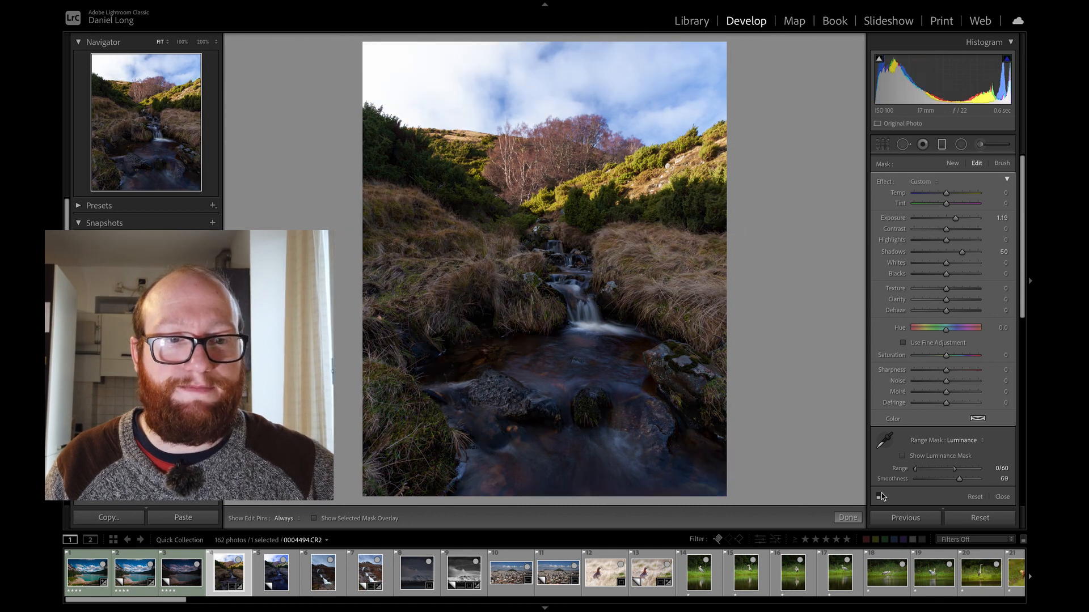
pyautogui.click(881, 493)
# Select the graduated filter pinned on the hillside above the stream, check its mask overlay, and undo its last Saturation change.
pyautogui.click(571, 190)
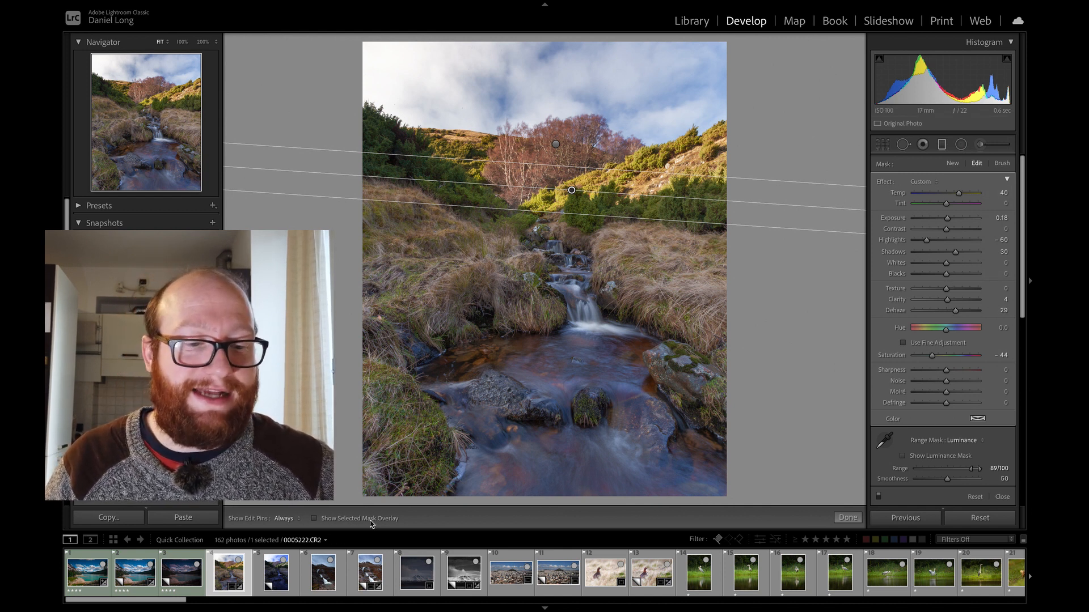
pyautogui.click(314, 518)
pyautogui.click(367, 518)
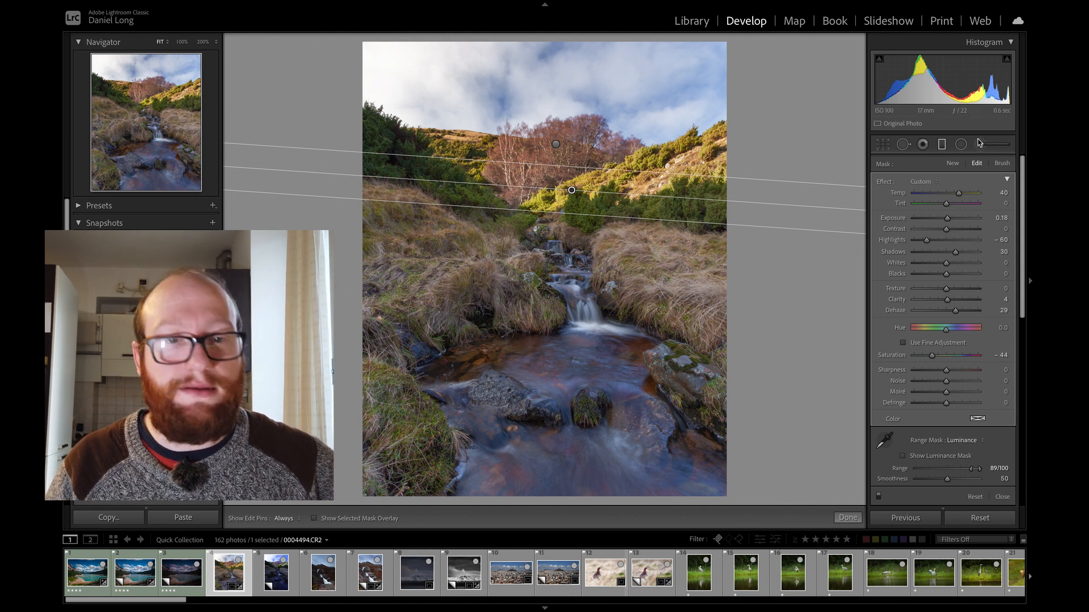
pyautogui.hotkey('ctrl', 'z')
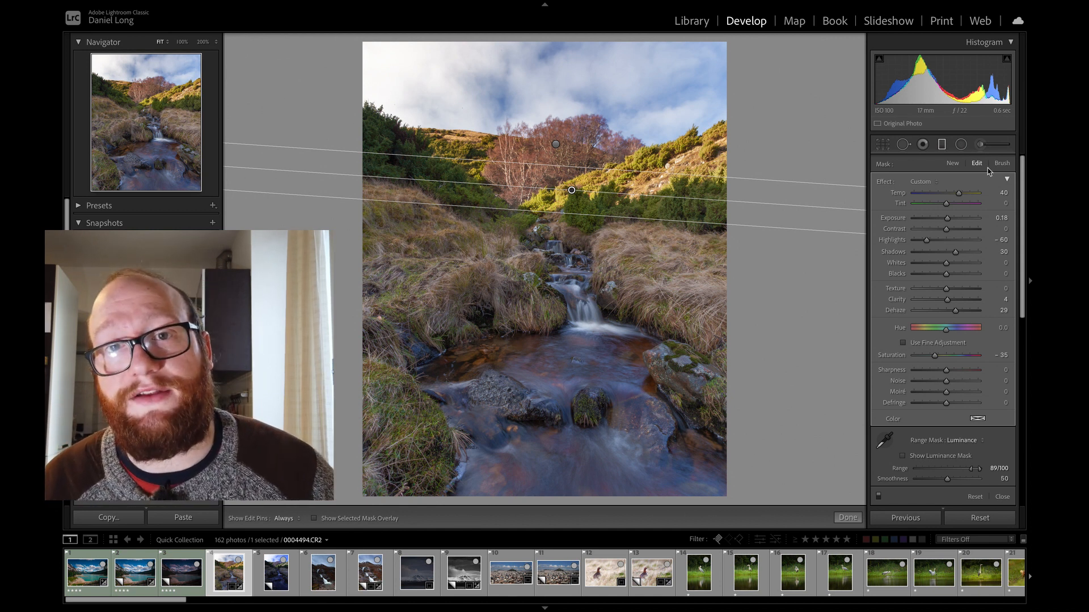
# Try brushing the foreground grass, rocks and pool into the hillside graduated filter's mask with brush B, and check the photo with and without the overlay.
pyautogui.click(1002, 164)
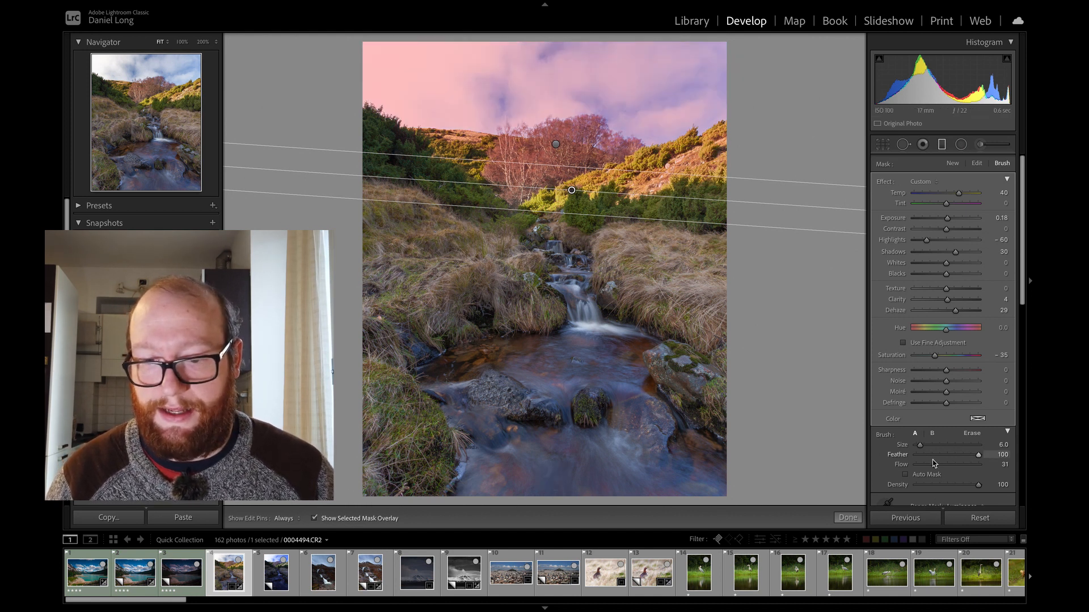
pyautogui.click(932, 434)
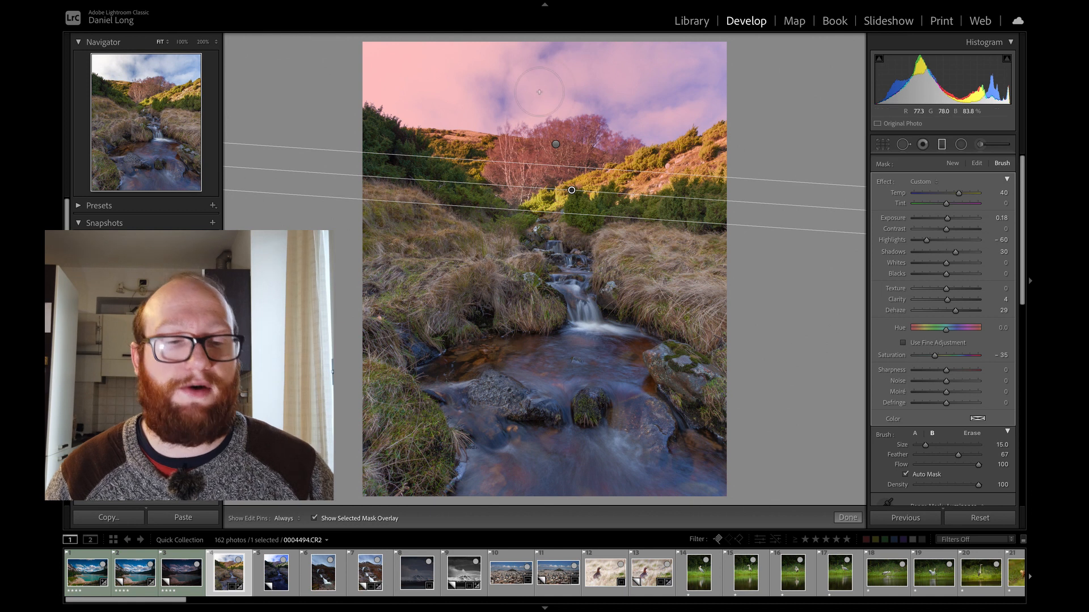
pyautogui.press('h')
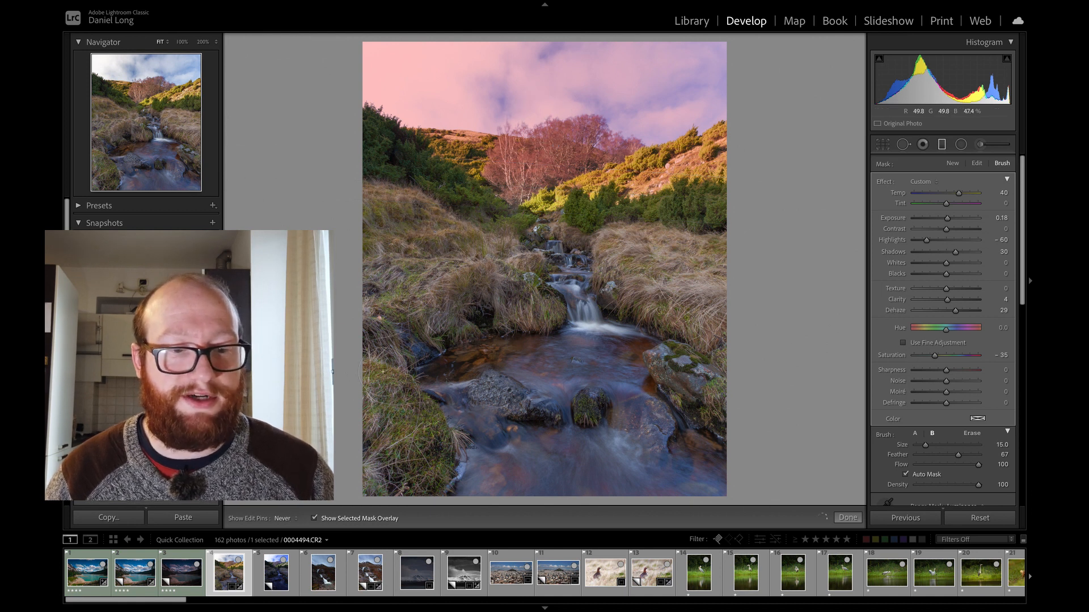
pyautogui.press('o')
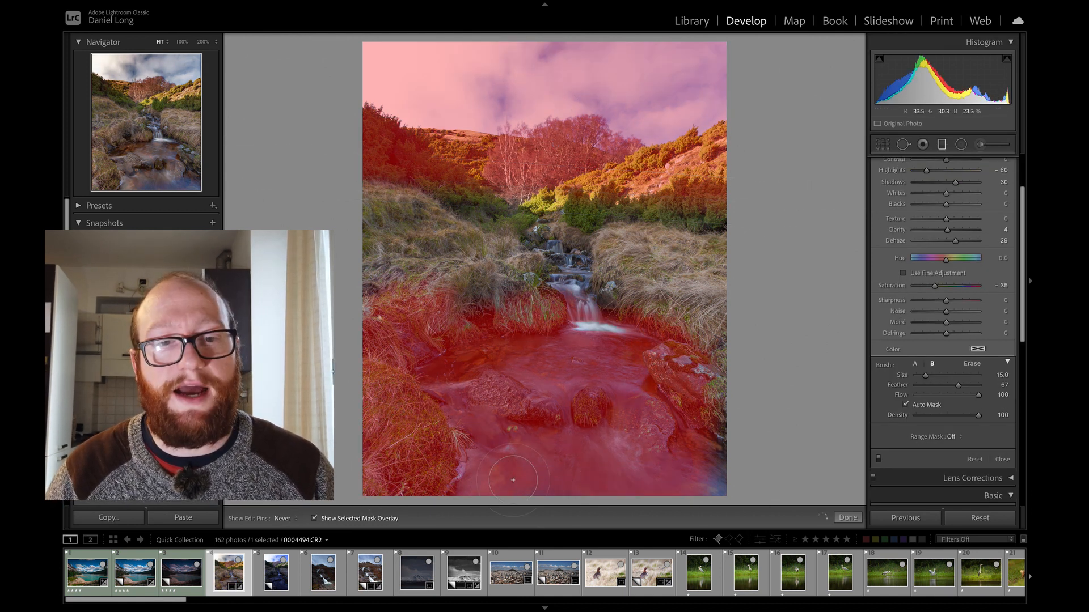
pyautogui.press('h')
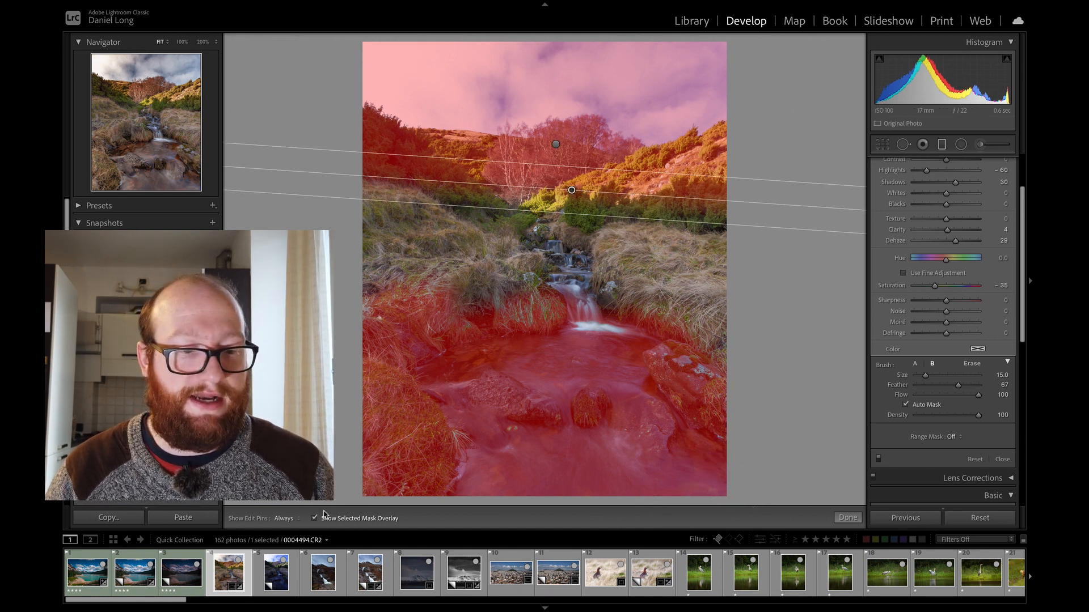
pyautogui.click(320, 519)
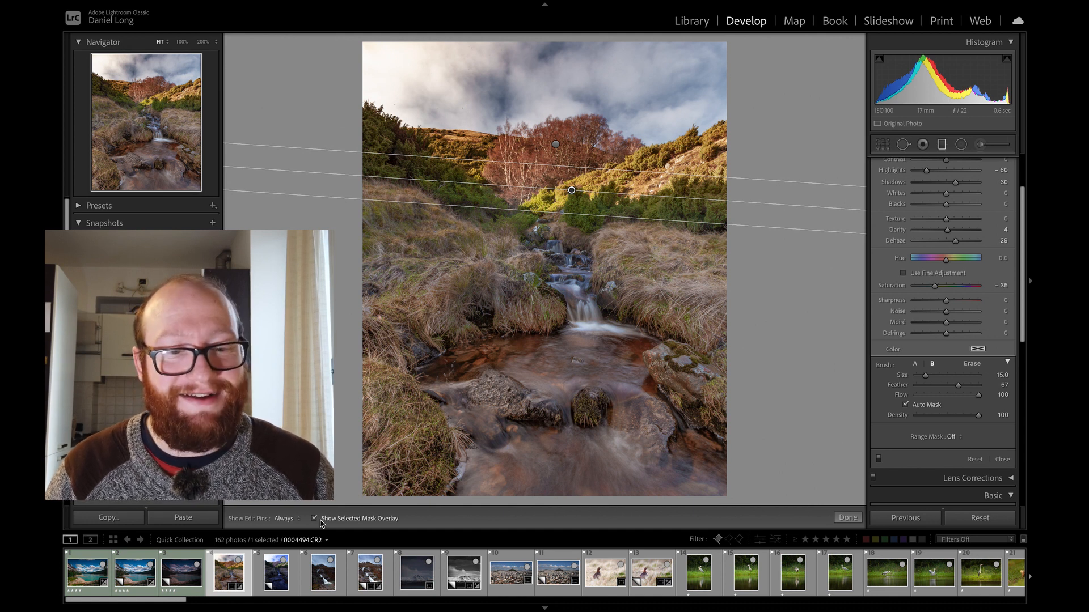
pyautogui.click(320, 519)
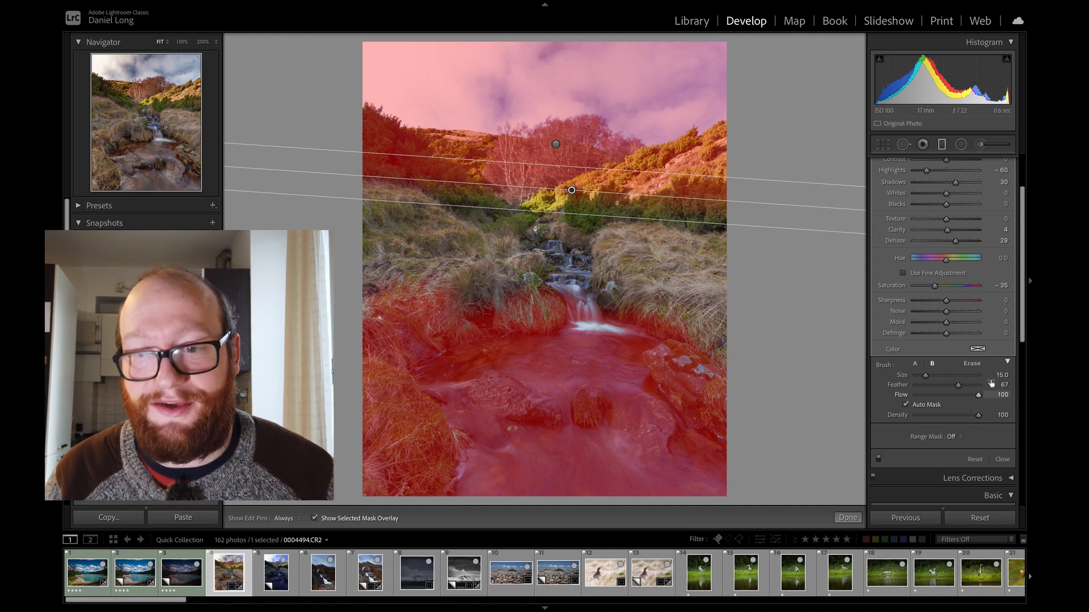
# Reopen the graduated filters, check the mask of the one pinned on the bare trees, and reselect the one pinned on the hillside.
pyautogui.scroll(3, 986, 397)
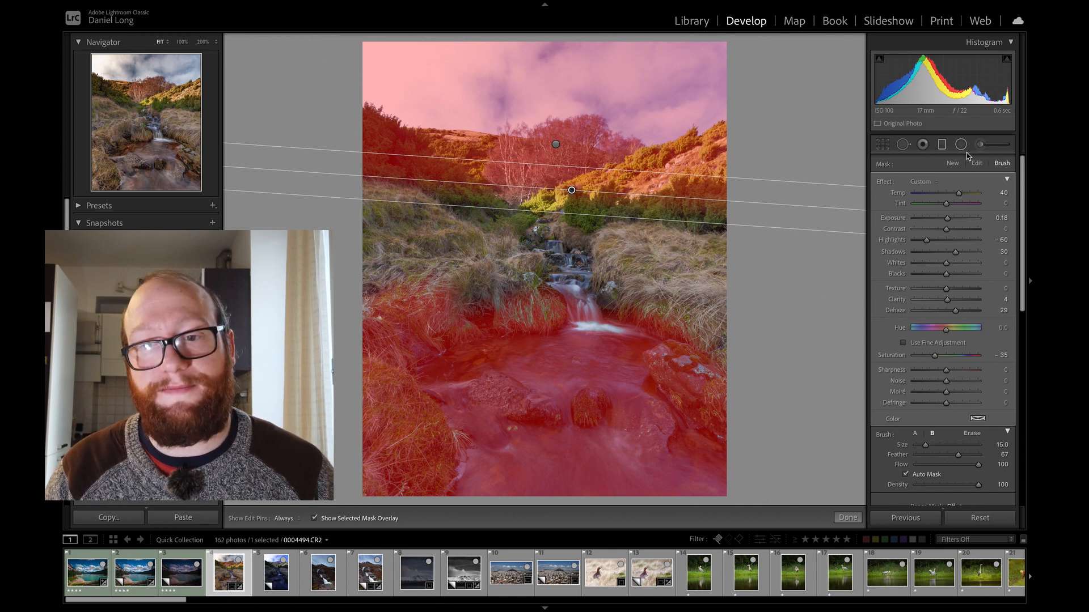
pyautogui.click(941, 145)
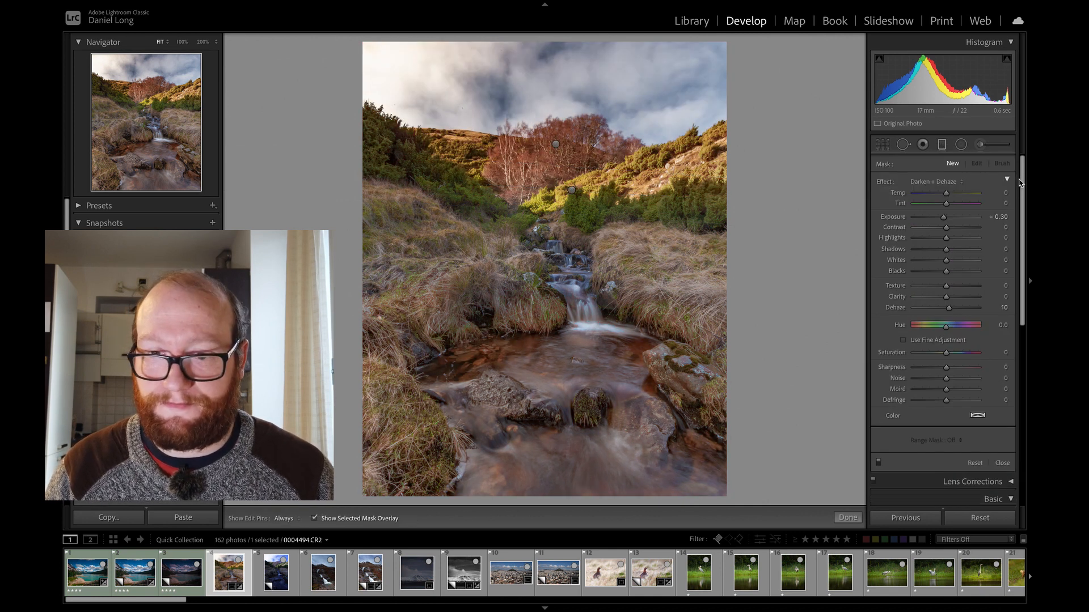
pyautogui.click(556, 145)
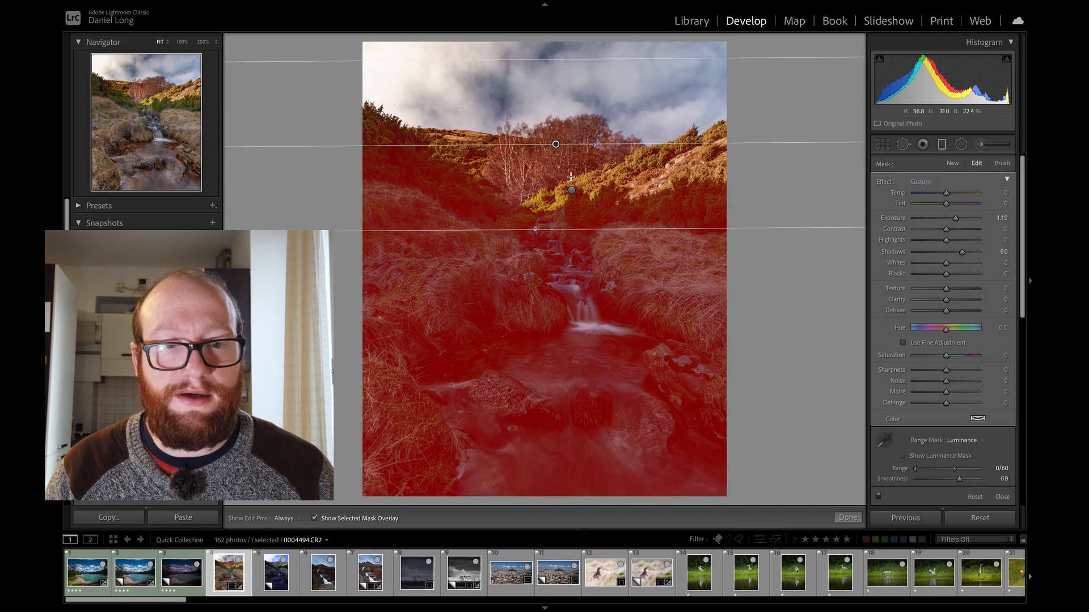
pyautogui.click(571, 190)
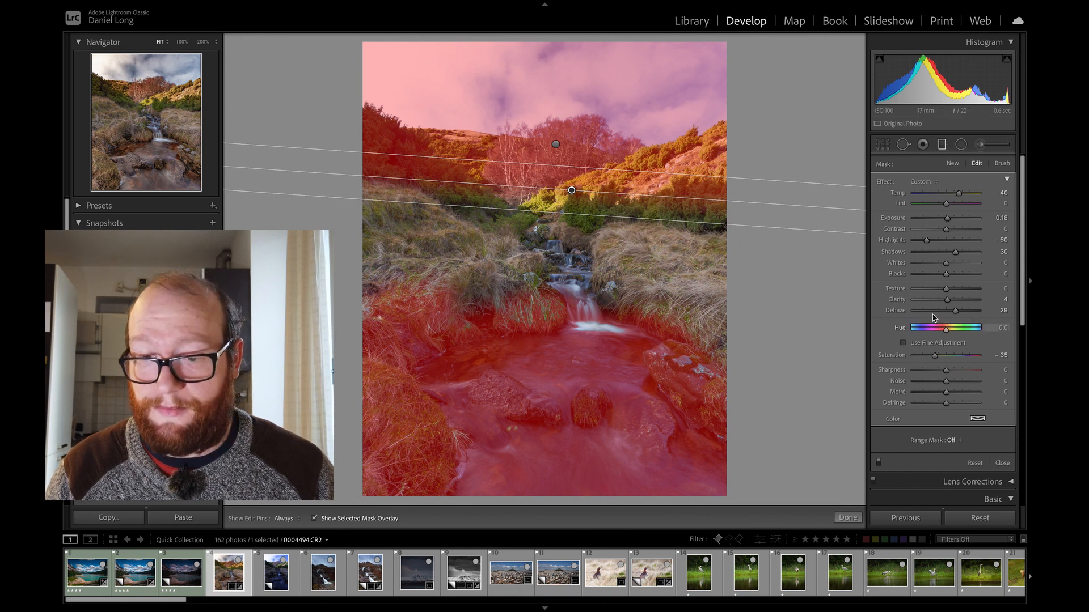
# Erase the brushed area over the pool, rocks and foreground grass from the hillside graduated filter's mask using a large Erase brush.
pyautogui.click(1007, 165)
pyautogui.click(972, 389)
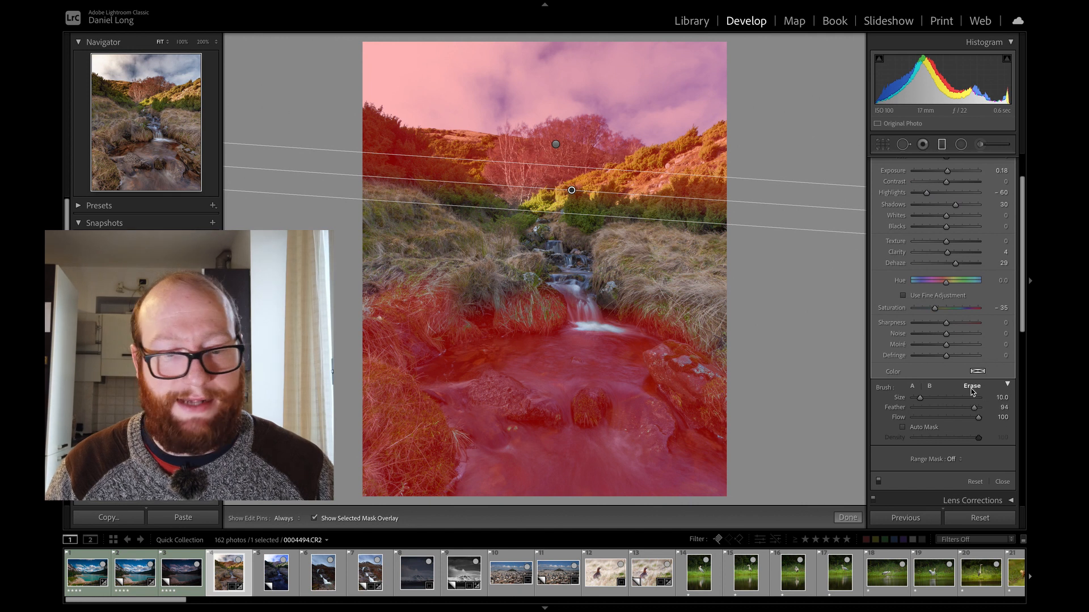
pyautogui.press('h')
pyautogui.moveTo(636, 346)
pyautogui.mouseDown()
pyautogui.moveTo(398, 410)
pyautogui.moveTo(401, 464)
pyautogui.mouseUp()
pyautogui.scroll(5, 447, 457)
pyautogui.press('h')
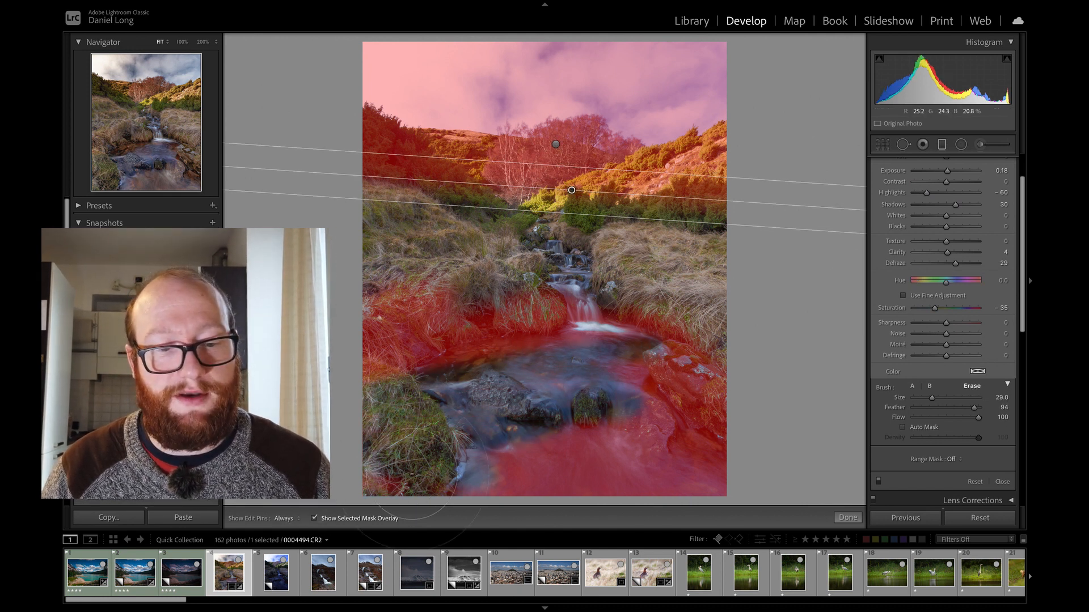
pyautogui.press('h')
pyautogui.moveTo(681, 437)
pyautogui.mouseDown()
pyautogui.moveTo(499, 335)
pyautogui.moveTo(541, 355)
pyautogui.mouseUp()
pyautogui.press('h')
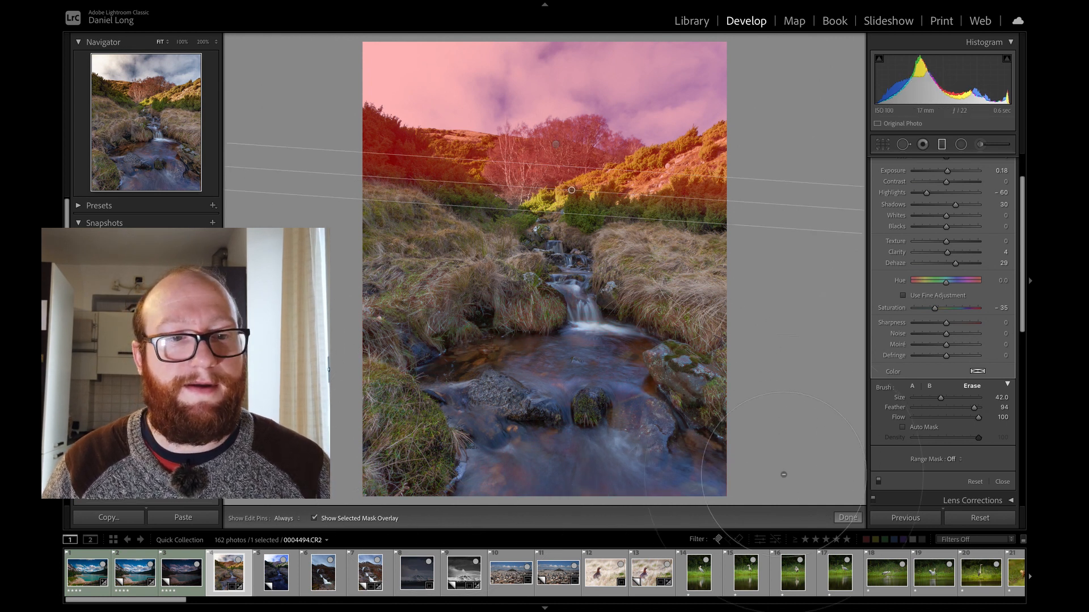
# Erase the dark green bushes on the left slope from the hillside filter's mask with the Erase brush at size 6.0.
pyautogui.scroll(-6, 345, 191)
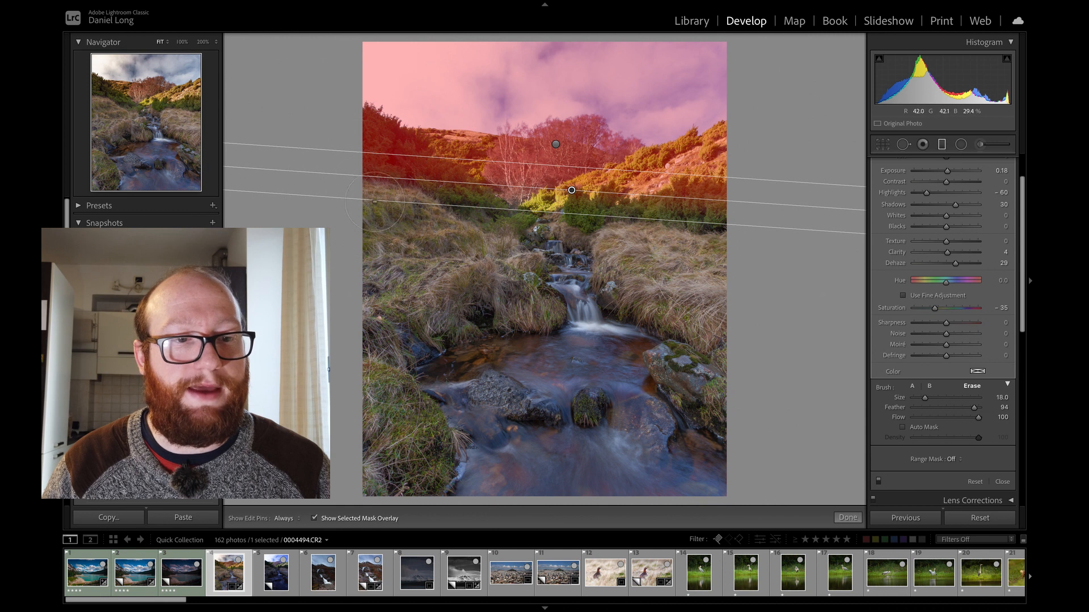
pyautogui.scroll(2, 383, 183)
pyautogui.press('h')
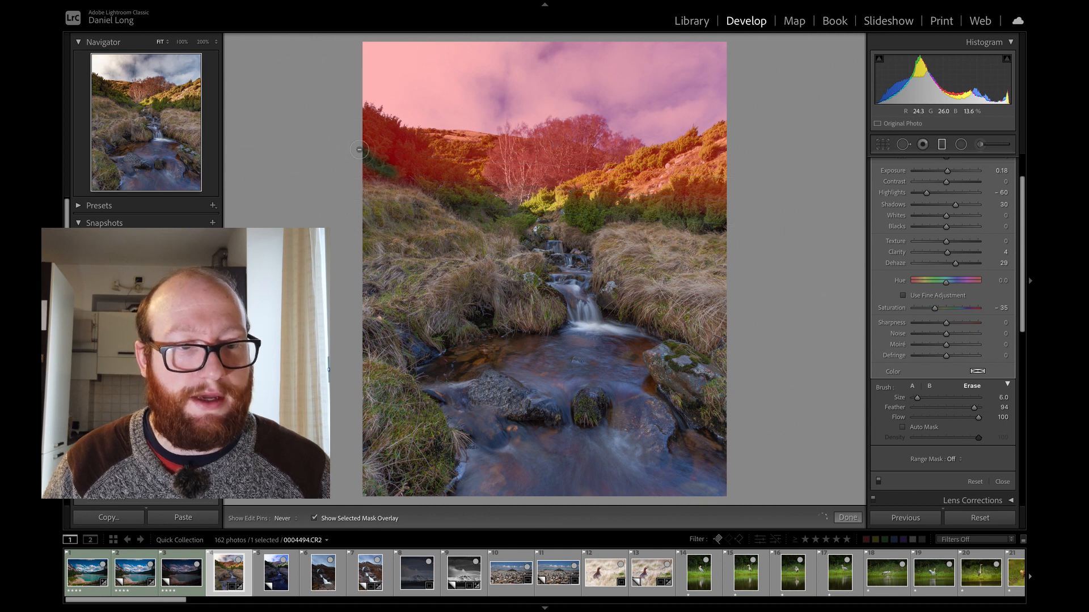
pyautogui.moveTo(357, 177)
pyautogui.mouseDown()
pyautogui.moveTo(389, 218)
pyautogui.moveTo(366, 191)
pyautogui.moveTo(418, 196)
pyautogui.moveTo(372, 137)
pyautogui.moveTo(461, 202)
pyautogui.moveTo(370, 123)
pyautogui.moveTo(371, 182)
pyautogui.moveTo(407, 159)
pyautogui.moveTo(425, 184)
pyautogui.moveTo(401, 133)
pyautogui.moveTo(363, 112)
pyautogui.moveTo(479, 207)
pyautogui.moveTo(372, 146)
pyautogui.mouseUp()
pyautogui.press('h')
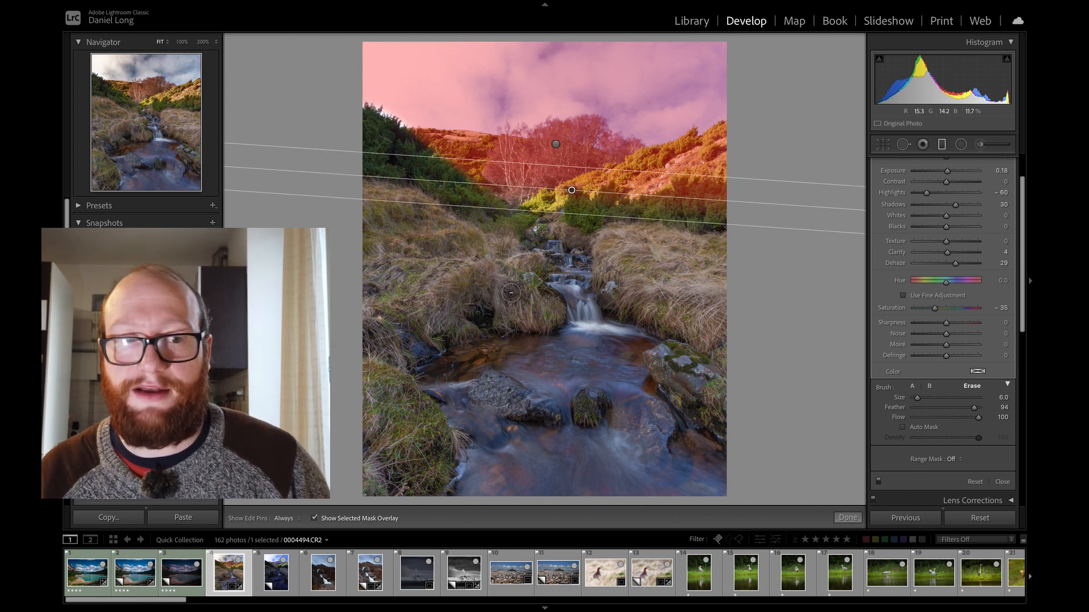
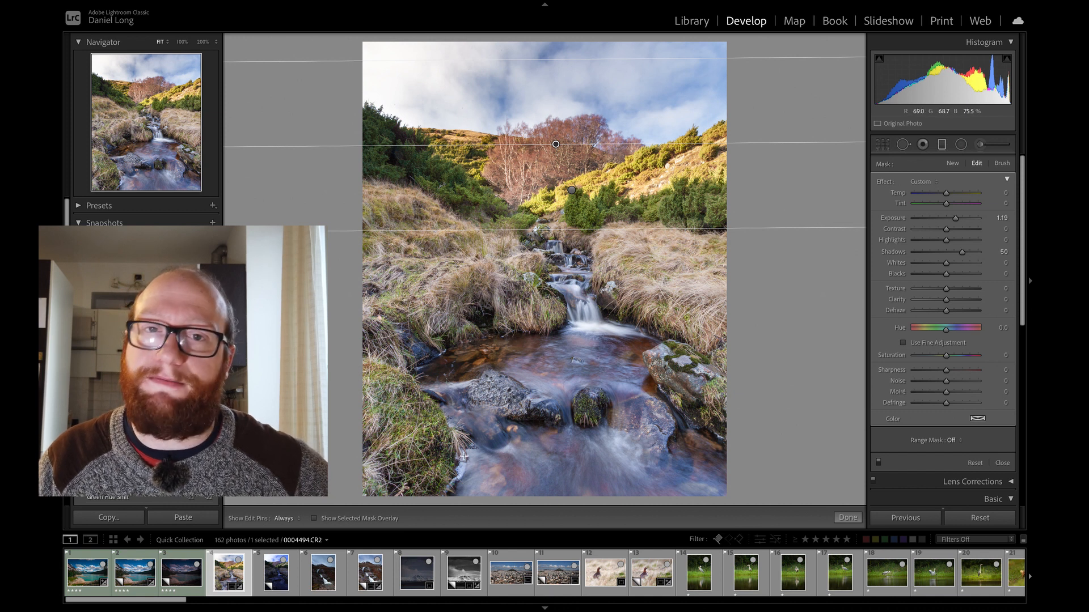
# Set the range mask of the graduated filter pinned on the bare trees to Luminance, and compare its mask overlay before and after.
pyautogui.click(355, 518)
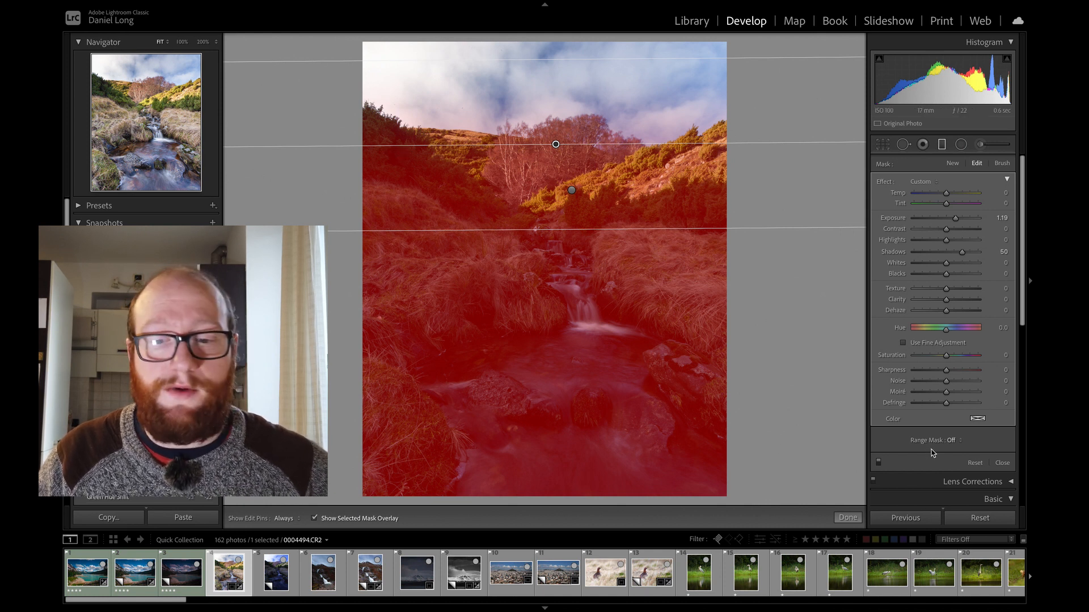
pyautogui.press('o')
pyautogui.click(960, 441)
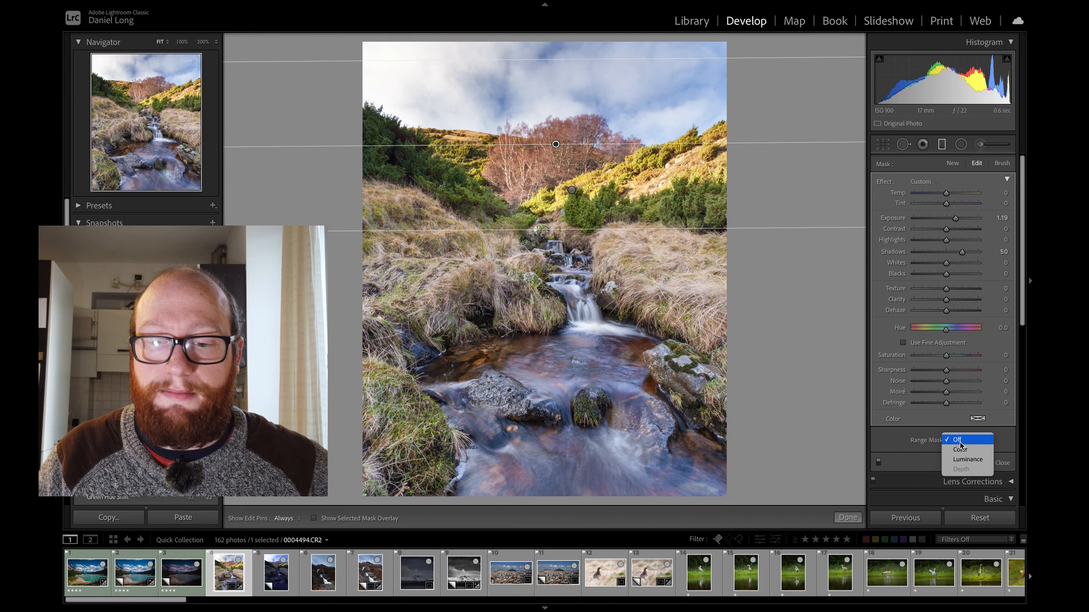
pyautogui.click(957, 460)
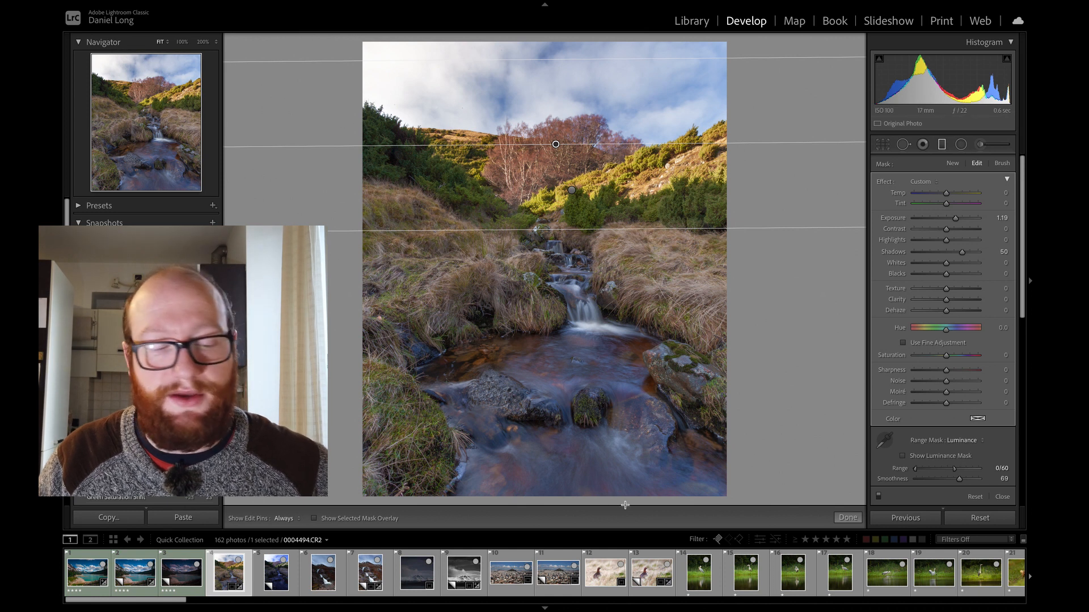
pyautogui.click(363, 518)
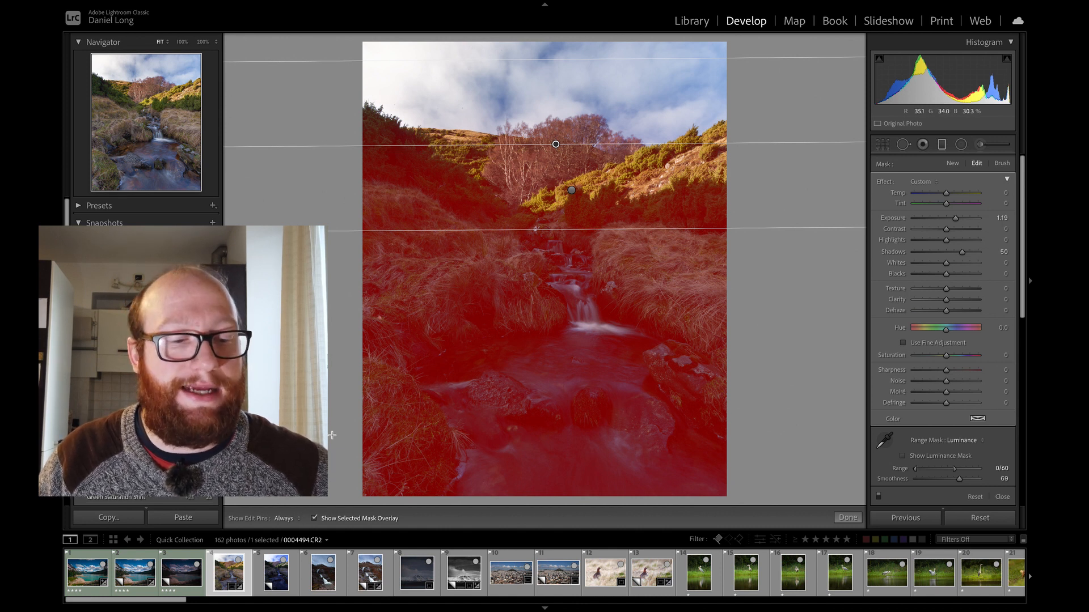
pyautogui.click(316, 518)
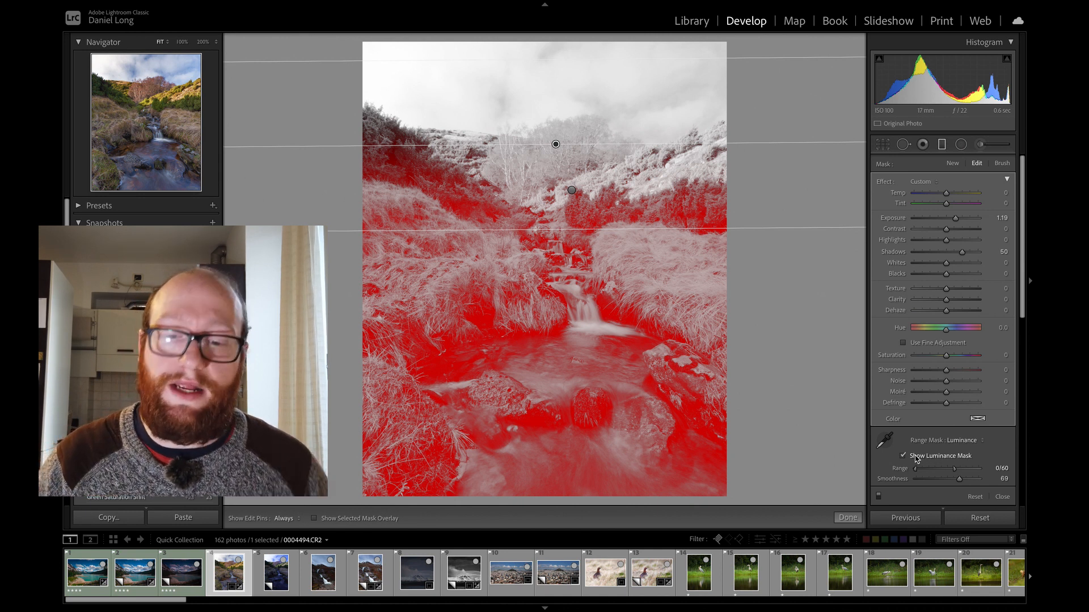
# With the luminance mask shown, try a range of 0/100 on the bare-trees filter, and set the range to 0/59.
pyautogui.moveTo(954, 469); pyautogui.dragTo(979, 469)
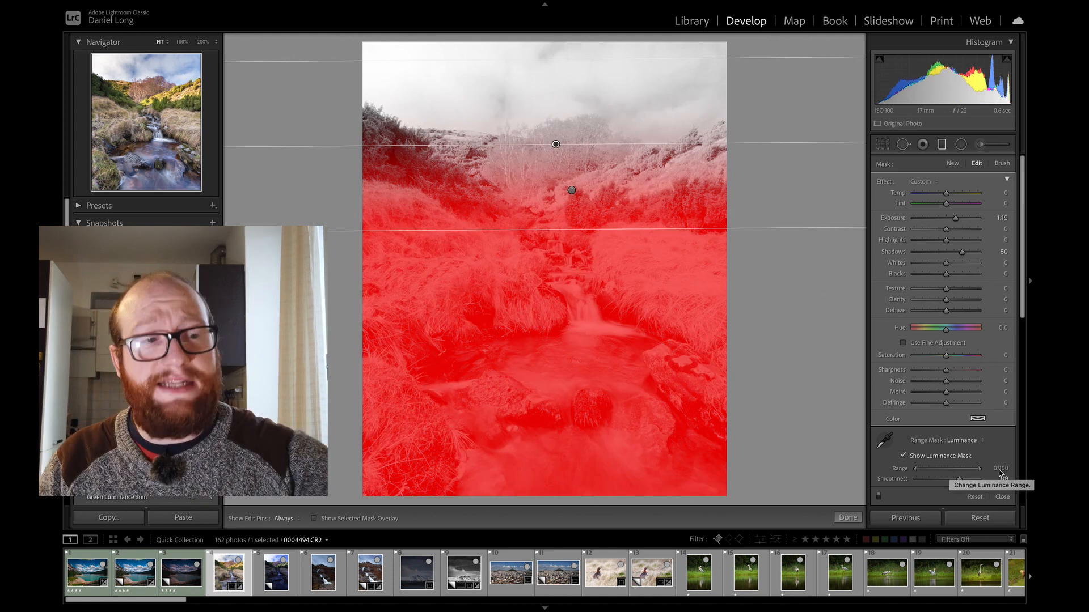
pyautogui.click(903, 457)
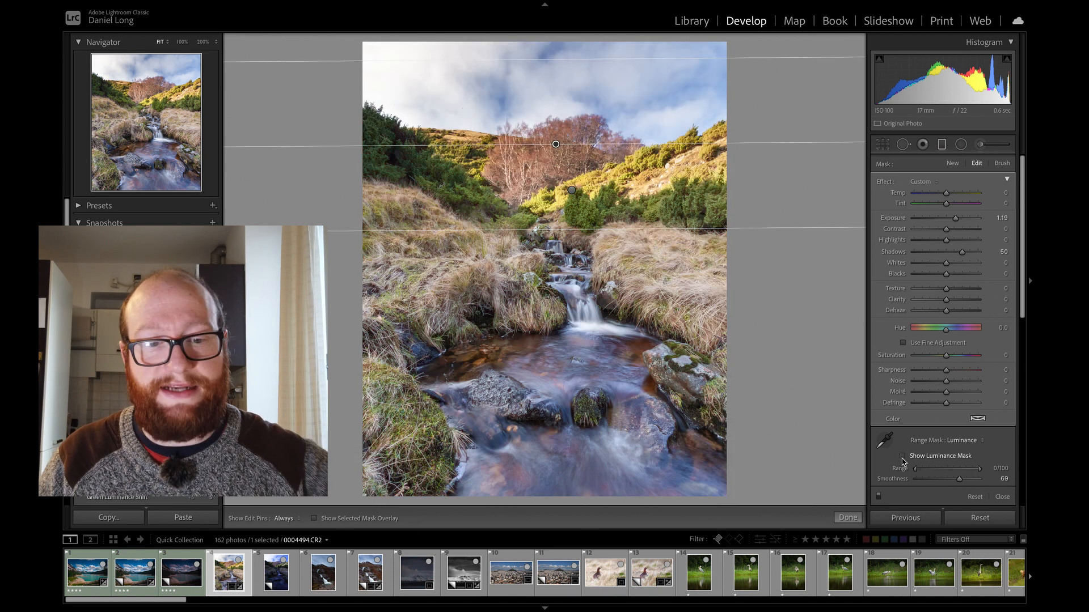
pyautogui.click(903, 456)
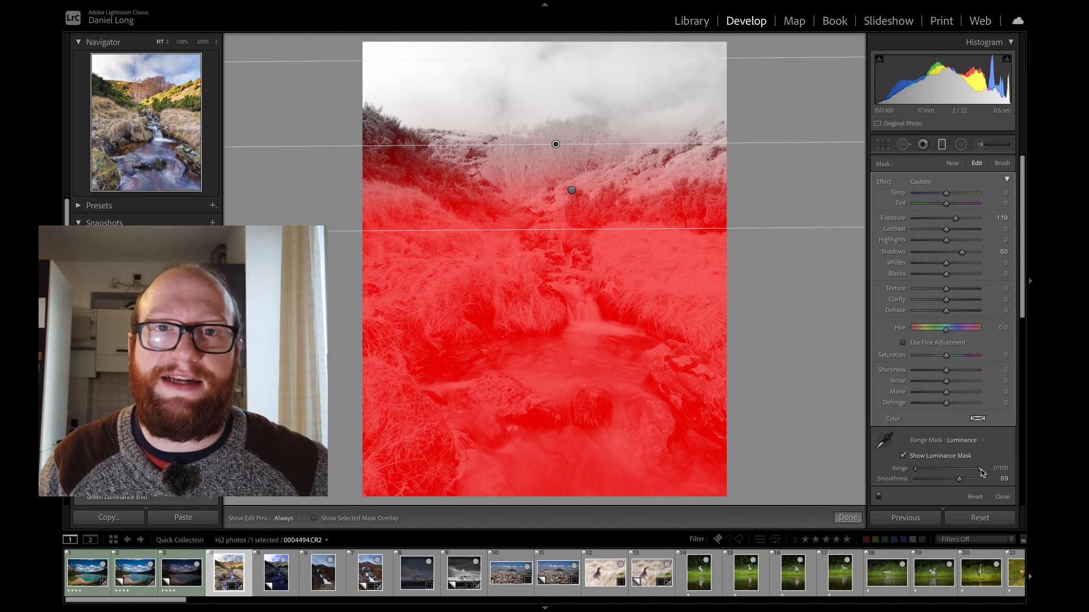
pyautogui.moveTo(981, 472); pyautogui.dragTo(953, 472)
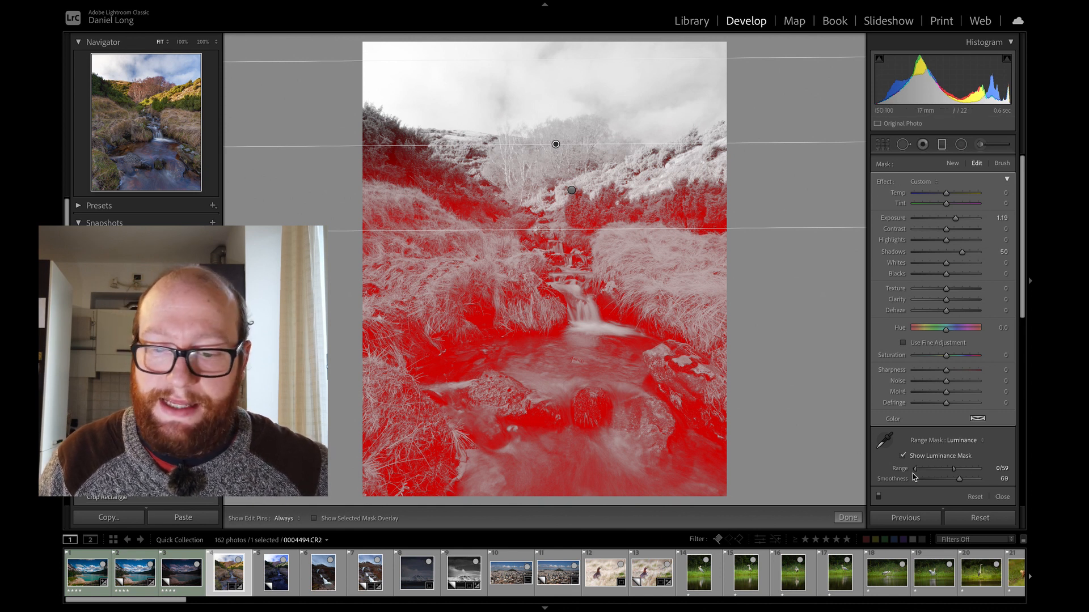
# Try a luminance smoothness of 0 on the bare-trees filter and view the photo with the mask previews hidden.
pyautogui.moveTo(959, 481); pyautogui.dragTo(903, 482)
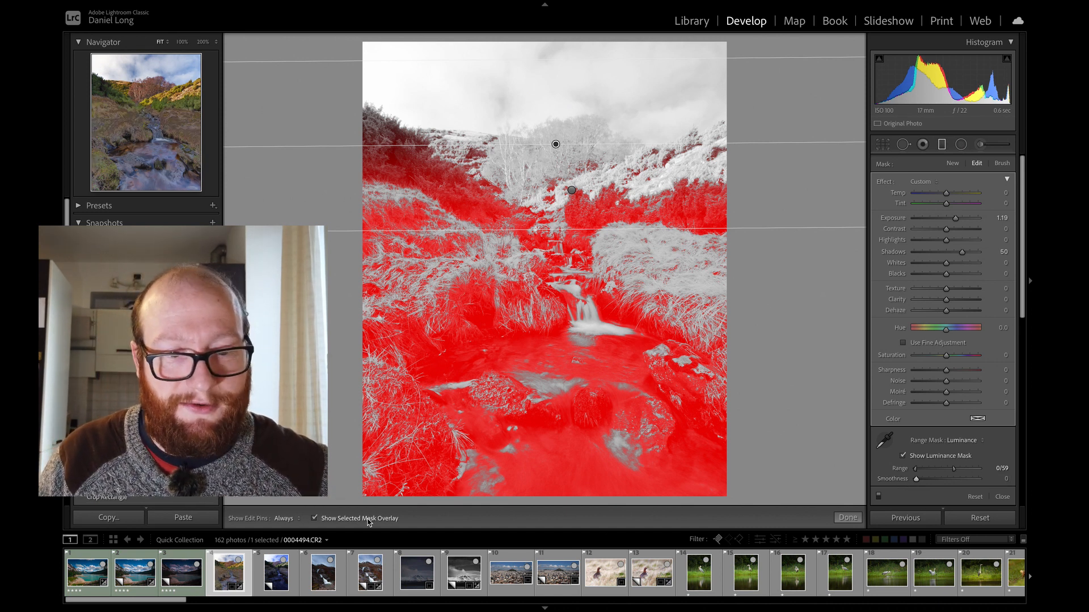
pyautogui.click(366, 518)
pyautogui.click(902, 456)
pyautogui.click(903, 456)
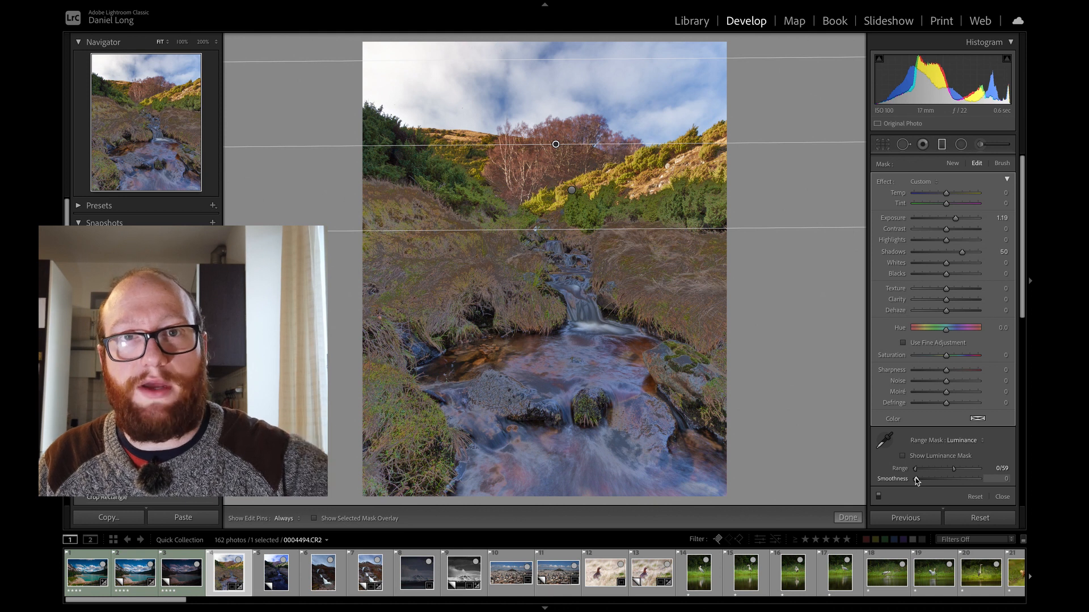
# Set the bare-trees filter's luminance smoothness to 81 and check its luminance mask, leaving the preview hidden.
pyautogui.moveTo(919, 481); pyautogui.dragTo(967, 480)
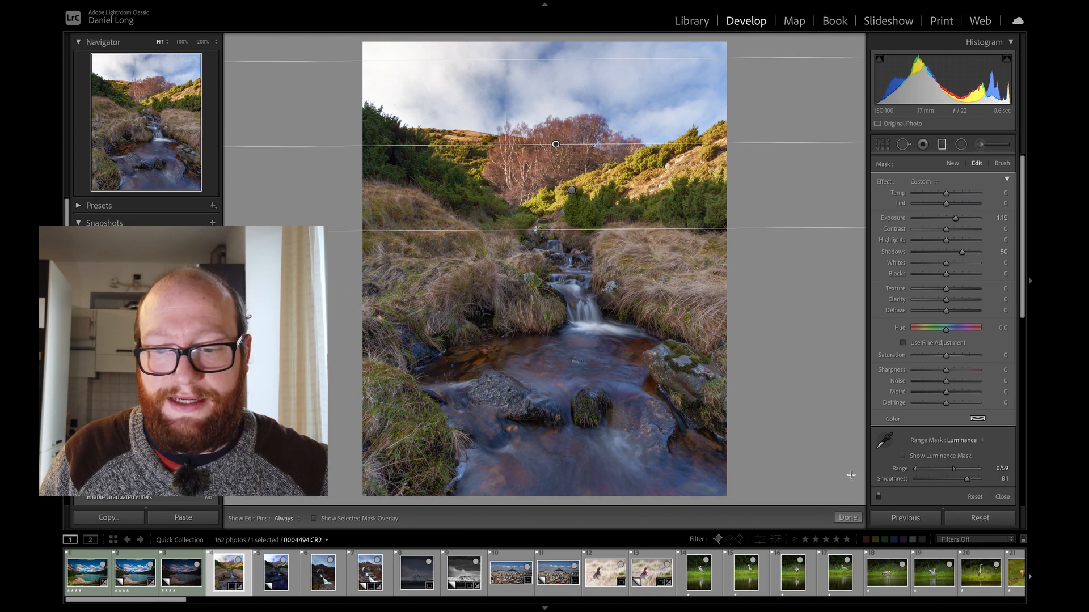
pyautogui.click(937, 457)
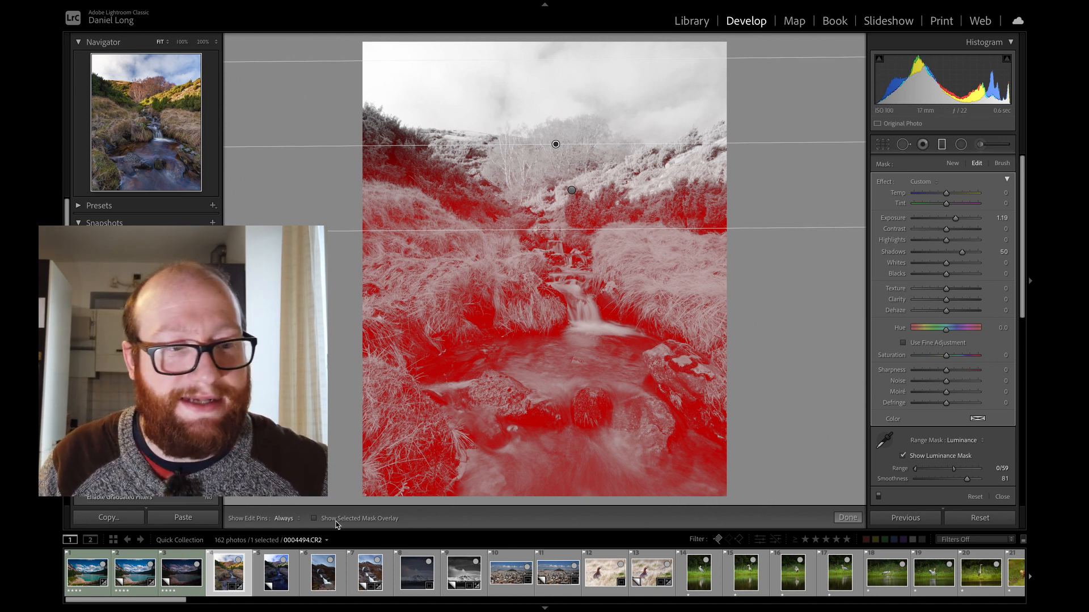
pyautogui.click(902, 455)
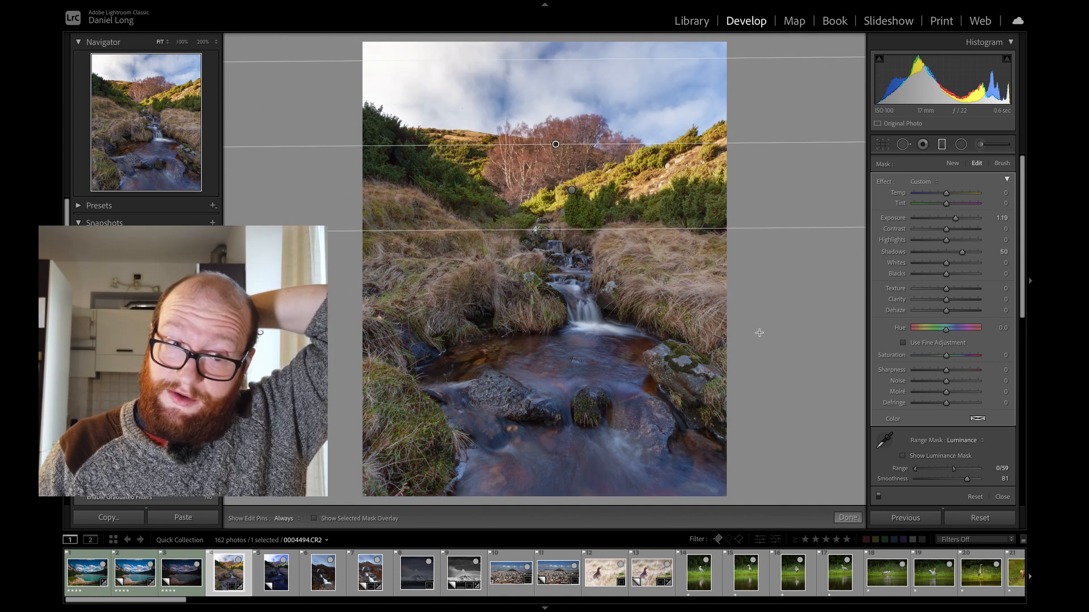
# Select the graduated filter pinned on the hillside, show its luminance mask, and set its luminance range to 87/100.
pyautogui.click(570, 189)
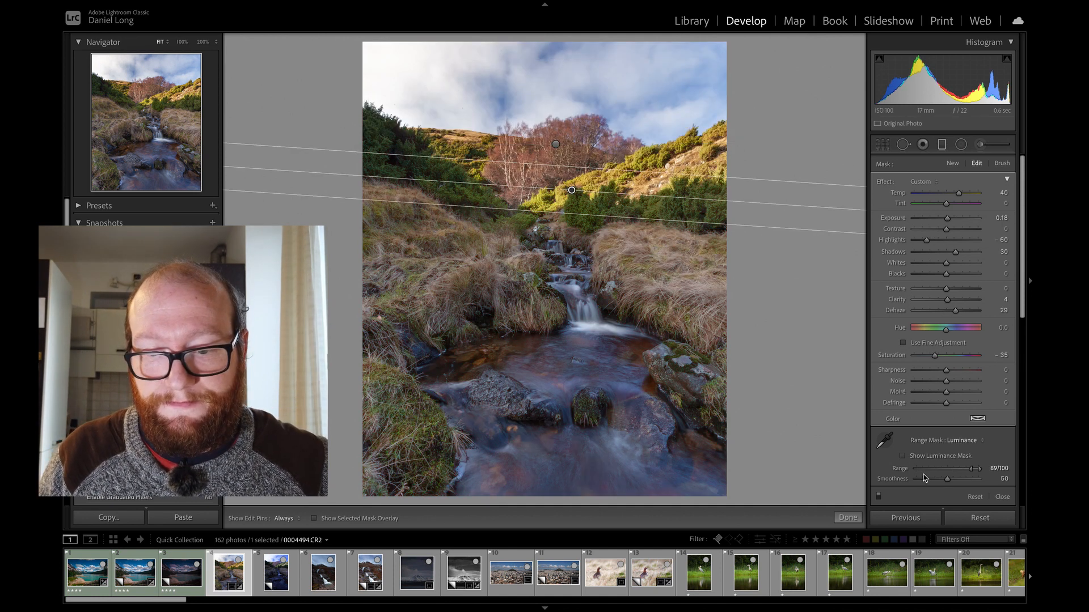
pyautogui.click(903, 456)
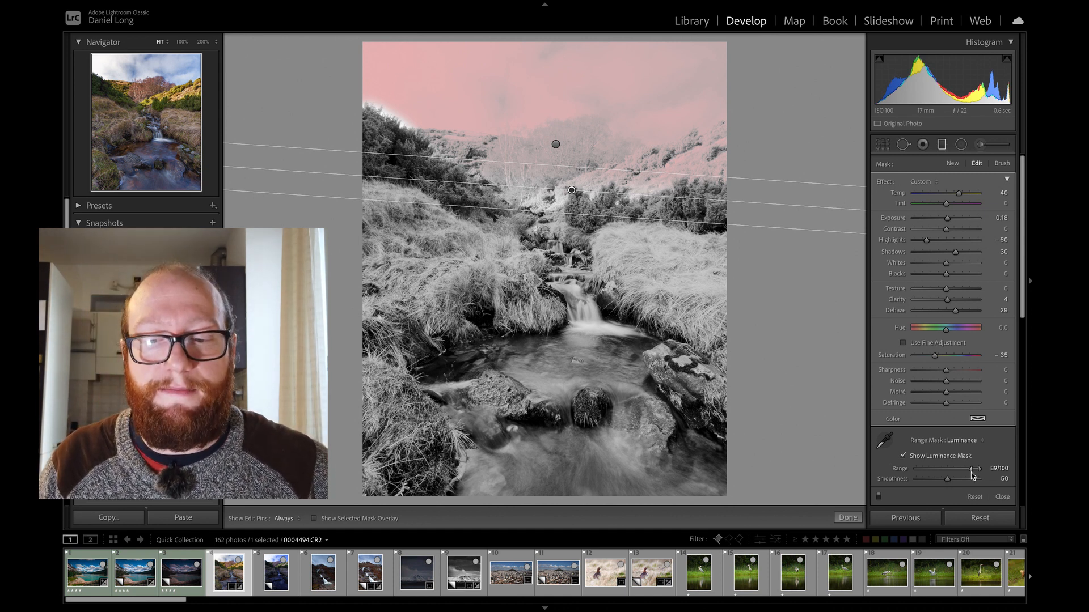
pyautogui.moveTo(971, 474); pyautogui.dragTo(970, 474)
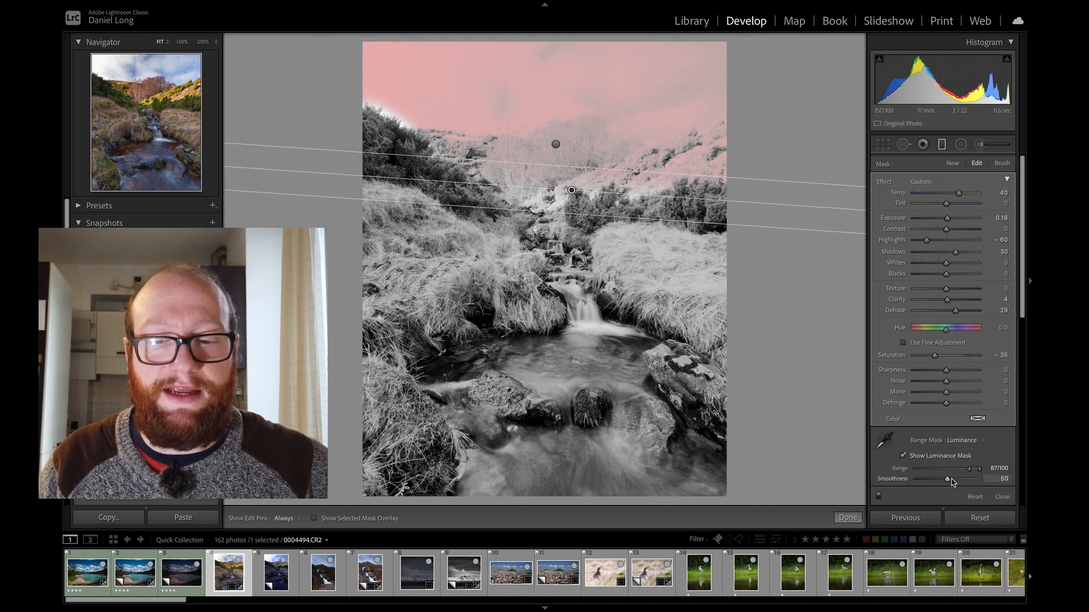
# Try a luminance smoothness of 0 on the hillside filter, view the photo without the mask preview, and set smoothness back to 50.
pyautogui.moveTo(953, 482); pyautogui.dragTo(754, 464)
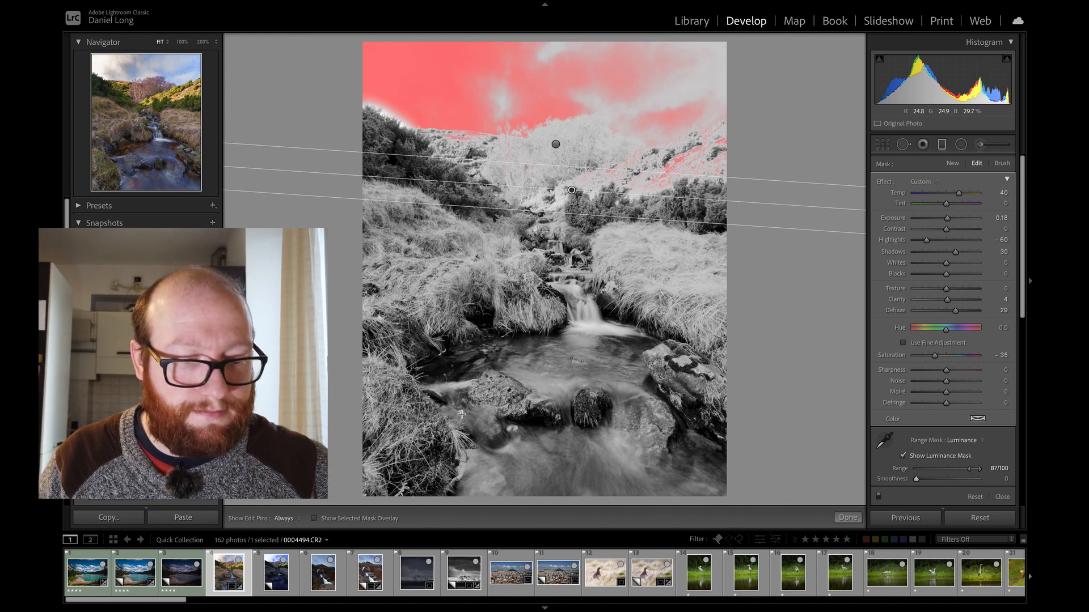
pyautogui.click(943, 457)
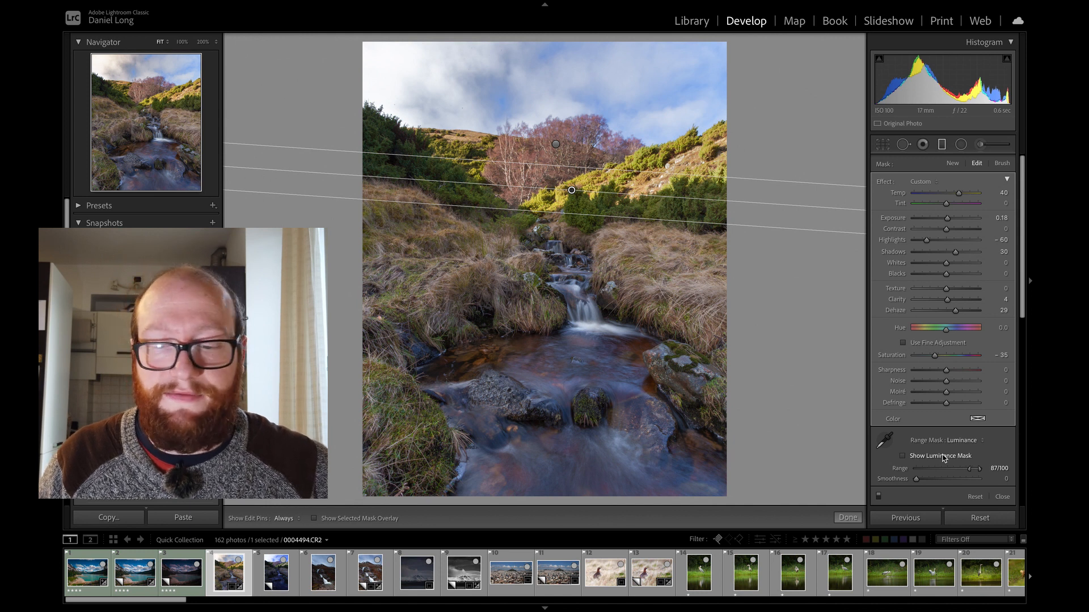
pyautogui.moveTo(916, 479); pyautogui.dragTo(956, 486)
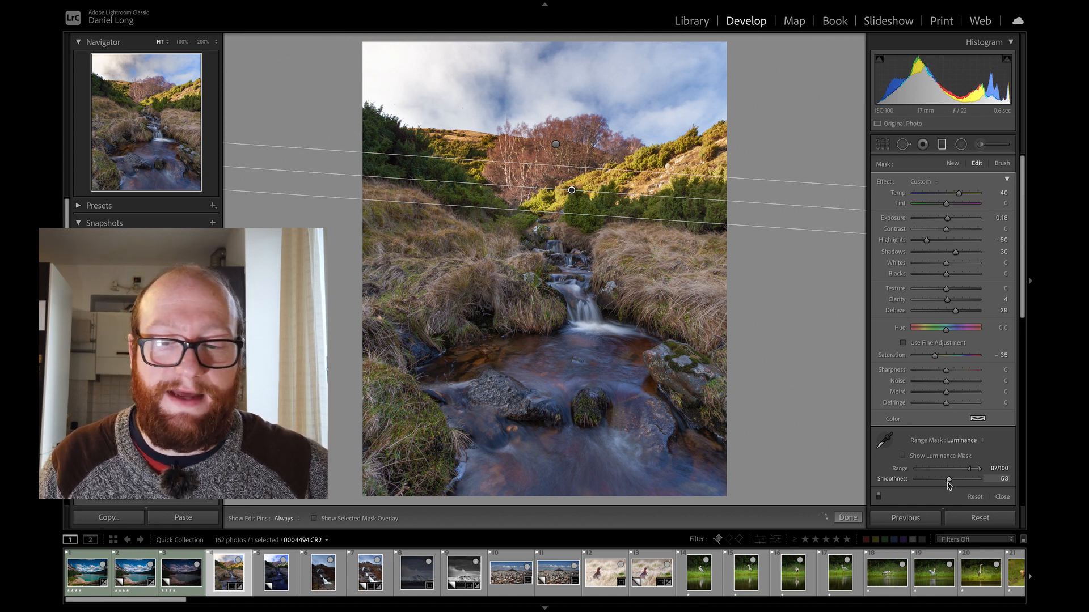
pyautogui.moveTo(949, 485); pyautogui.dragTo(947, 485)
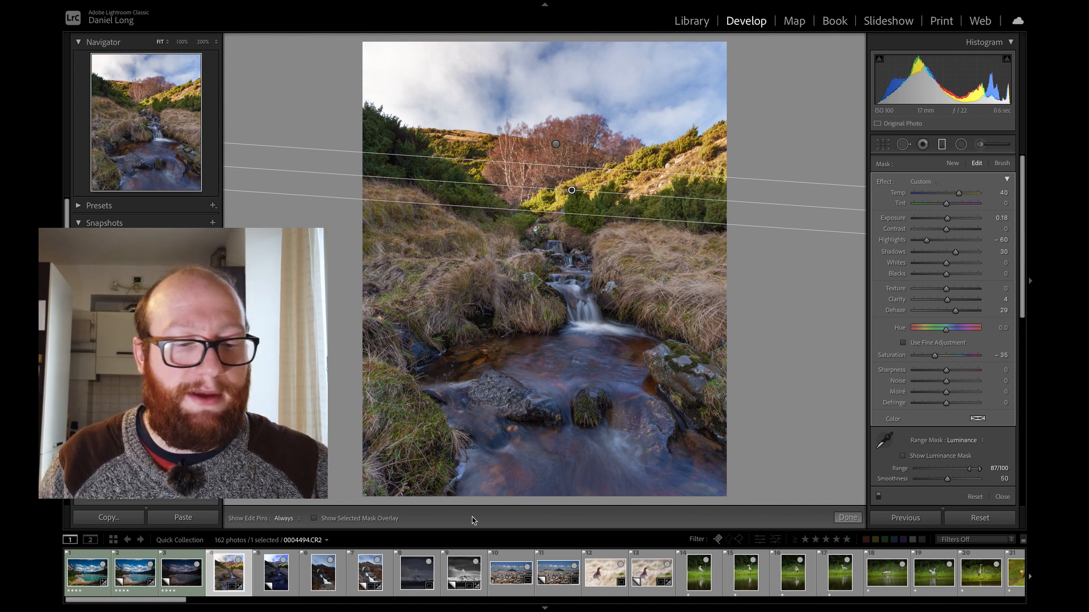
# Paint the grassy banks and stream with a Dodge (Lighten) adjustment brush at 0.25 exposure and show its mask overlay.
pyautogui.press('k')
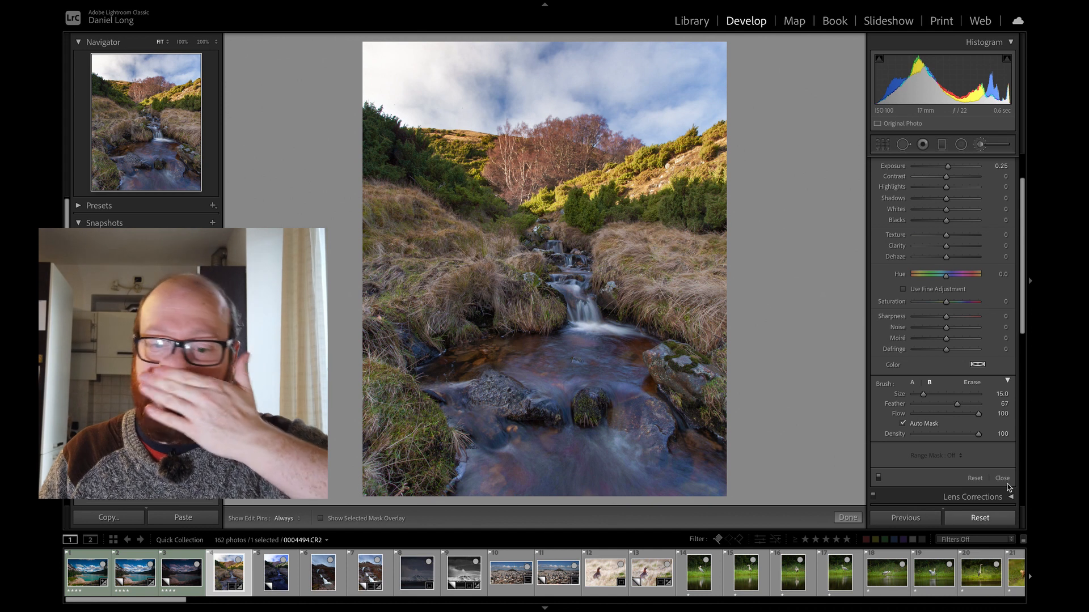
pyautogui.scroll(3, 946, 452)
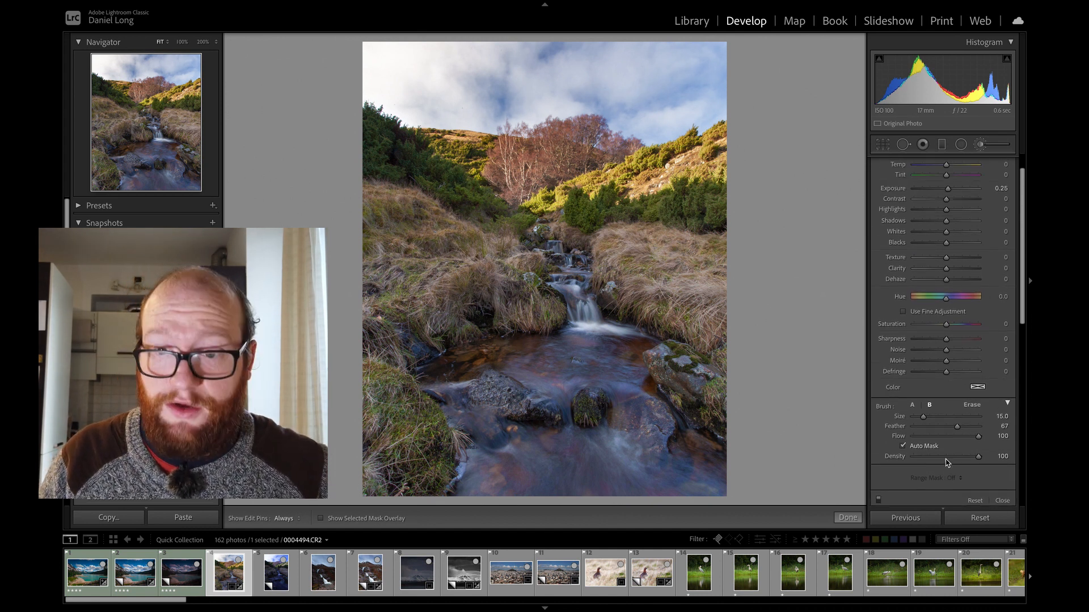
pyautogui.scroll(-1, 985, 151)
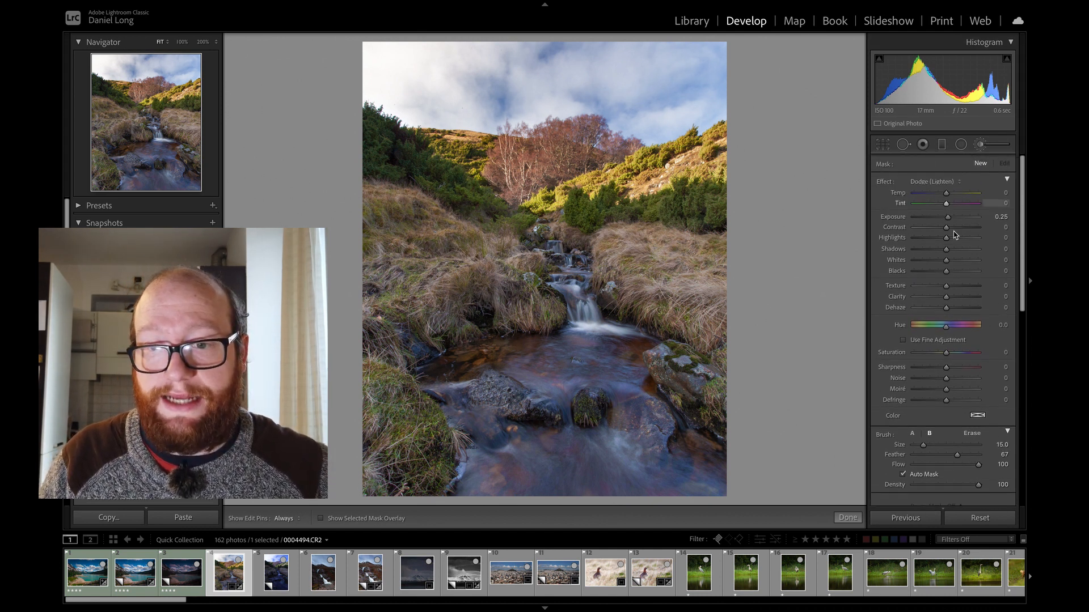
pyautogui.press('h')
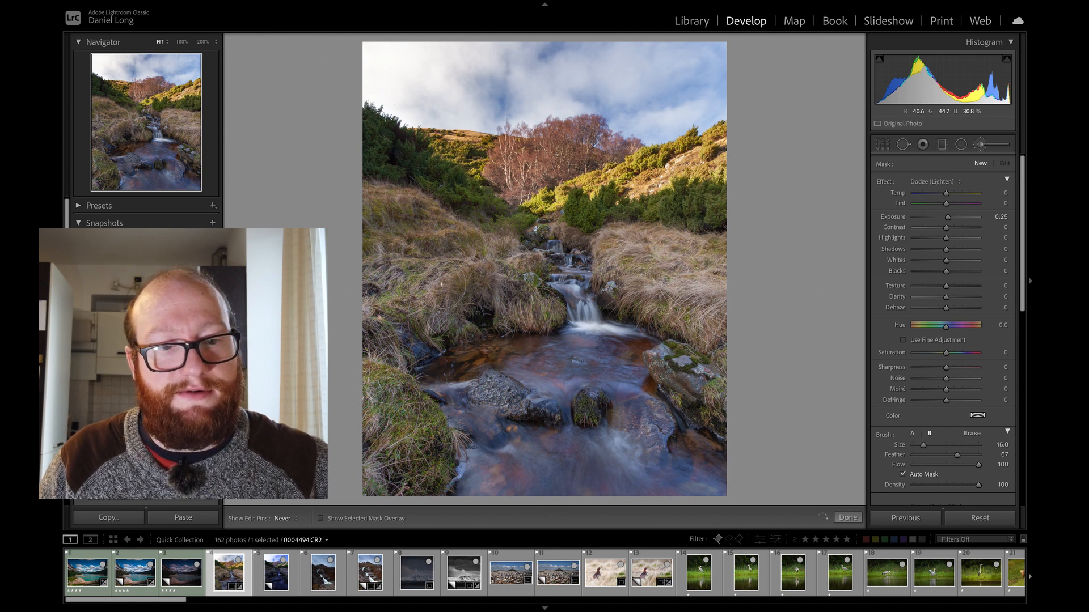
pyautogui.press('o')
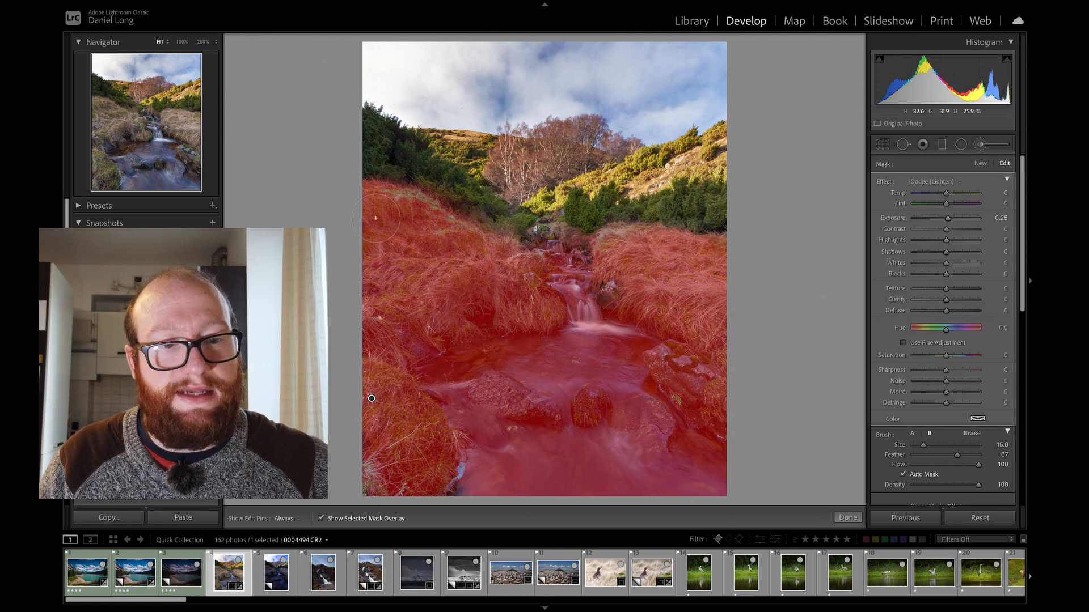
# Restrict the foreground brush with a luminance range mask, setting the range to 0/15 and smoothness to 0.
pyautogui.scroll(-3, 952, 397)
pyautogui.click(958, 436)
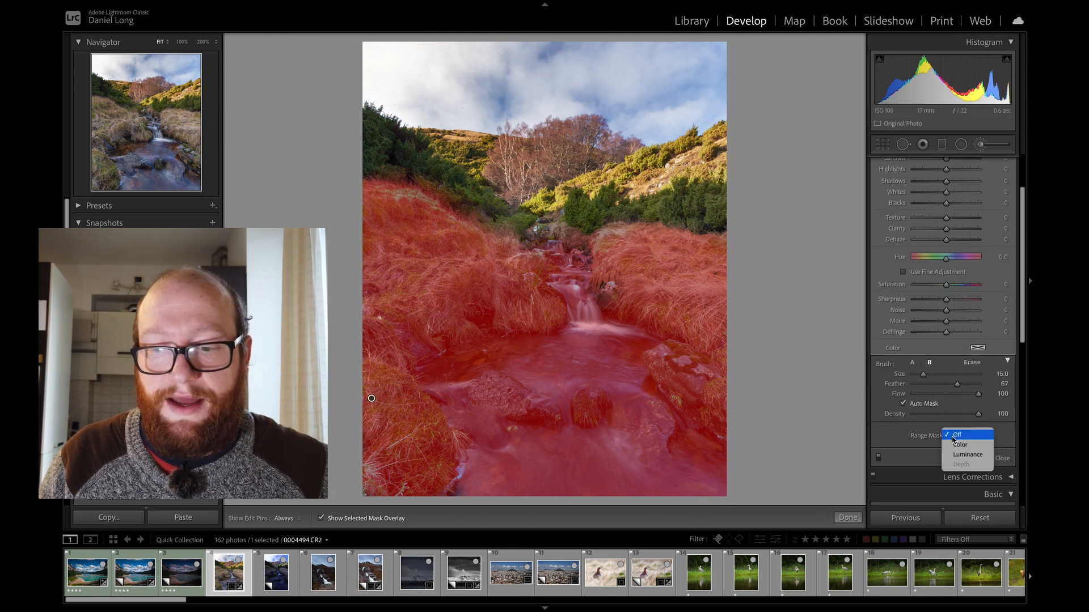
pyautogui.click(960, 457)
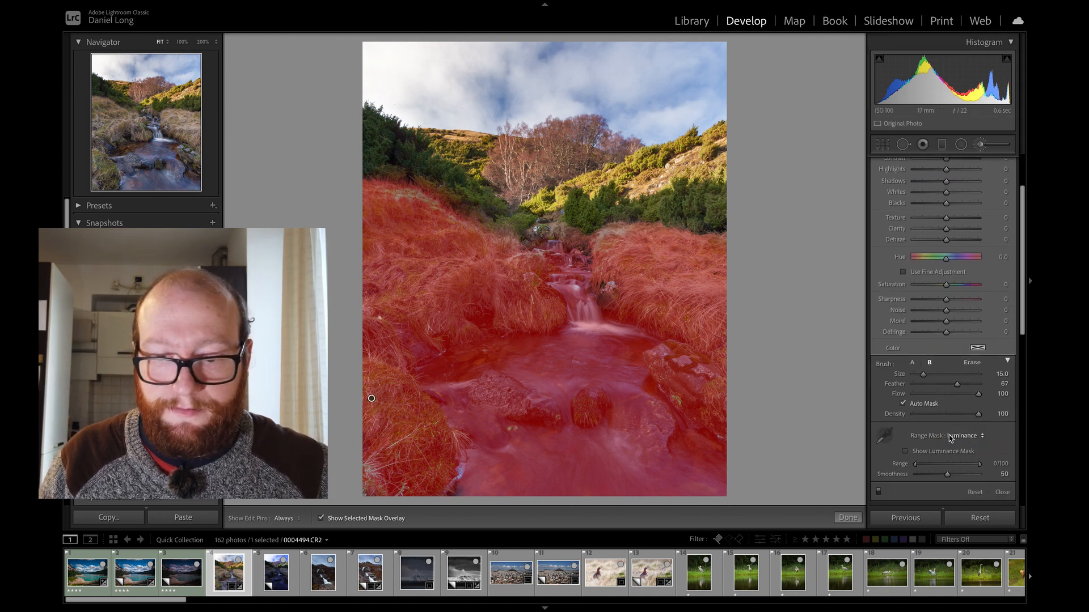
pyautogui.scroll(-1, 976, 445)
pyautogui.moveTo(980, 438); pyautogui.dragTo(848, 448)
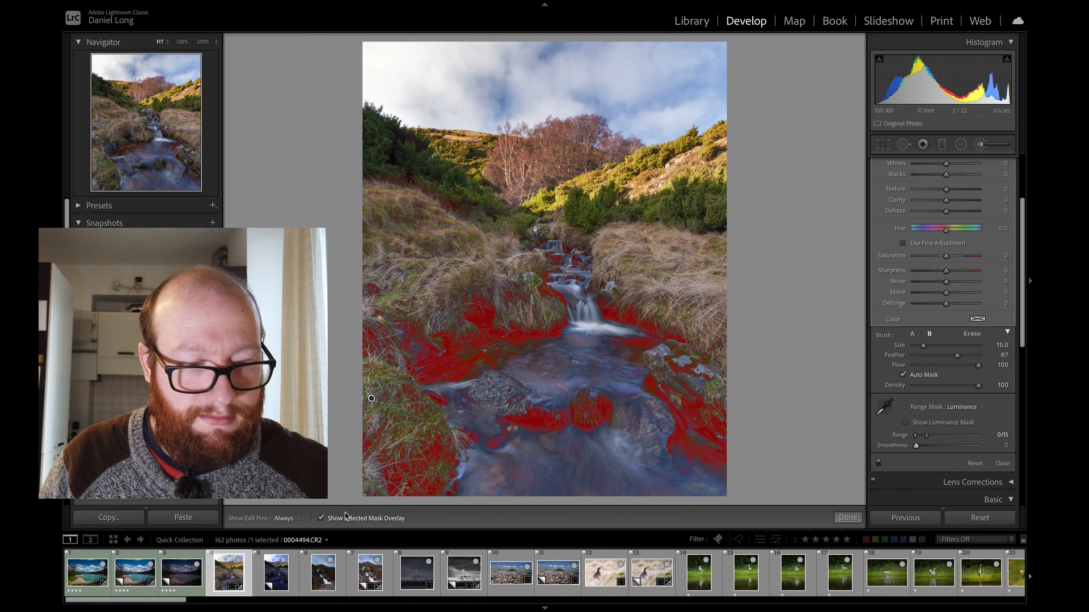
# Compare the stream photo with the brush's selected mask overlay hidden and shown.
pyautogui.click(321, 519)
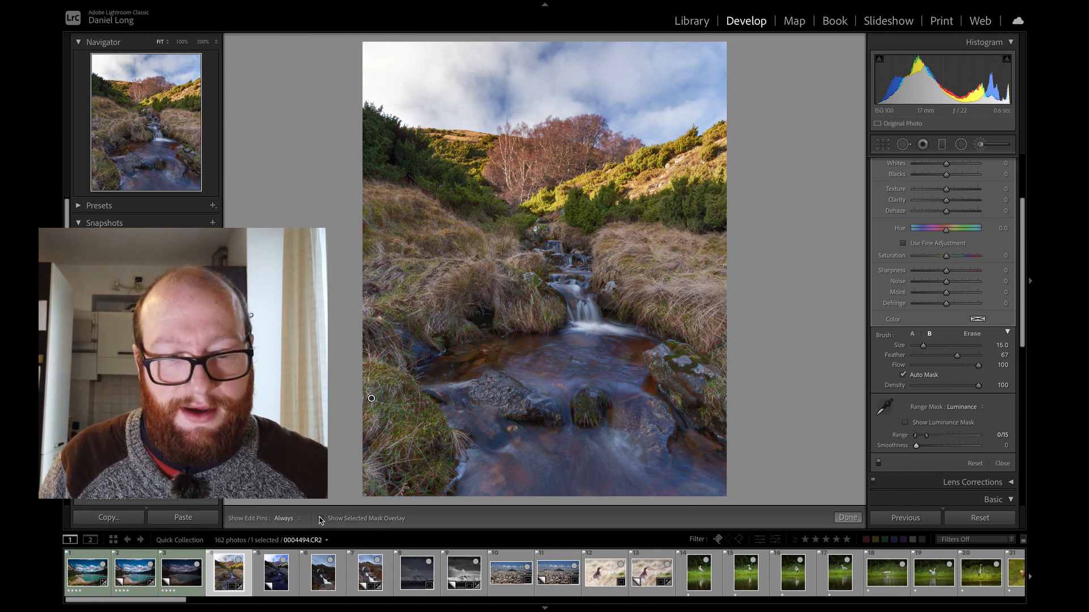
pyautogui.click(321, 519)
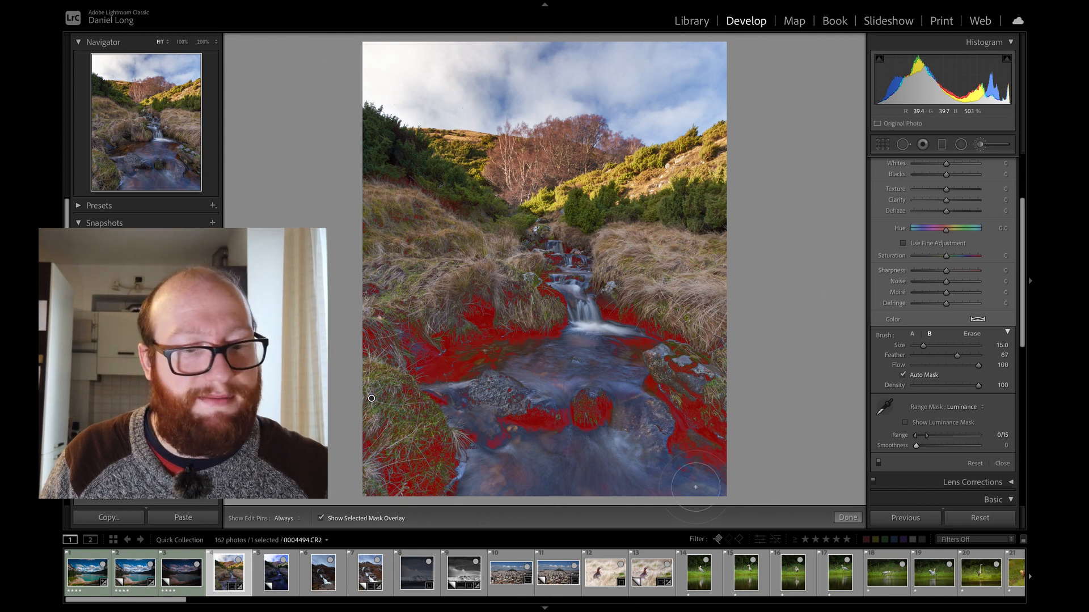
pyautogui.click(320, 519)
pyautogui.click(320, 518)
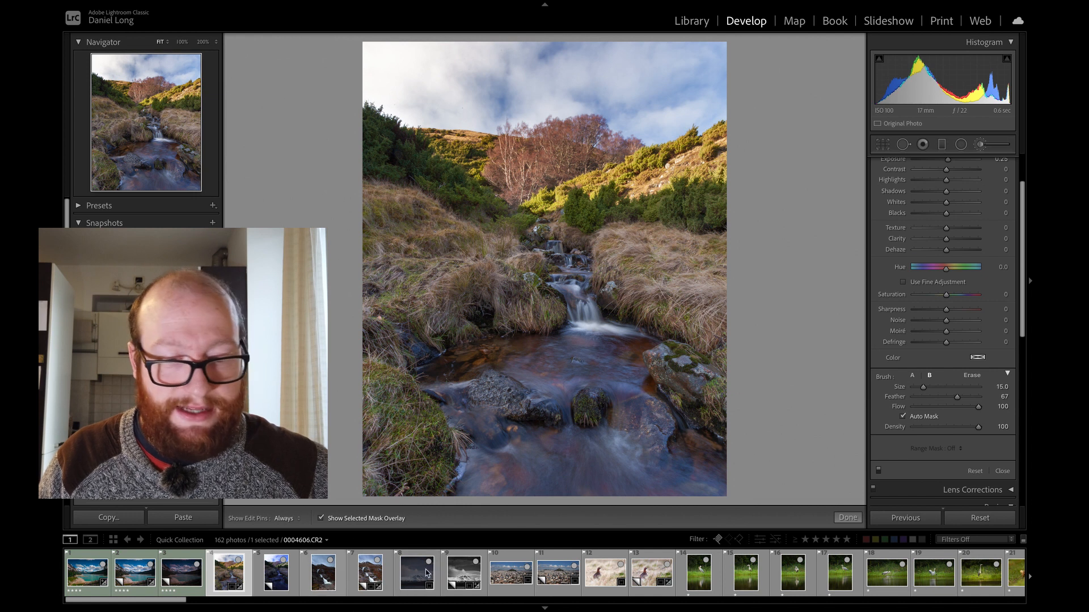
# Open the first grouse photo and paint the grass to the right of the bird with a size 26 brush at Temp -60.
pyautogui.click(605, 573)
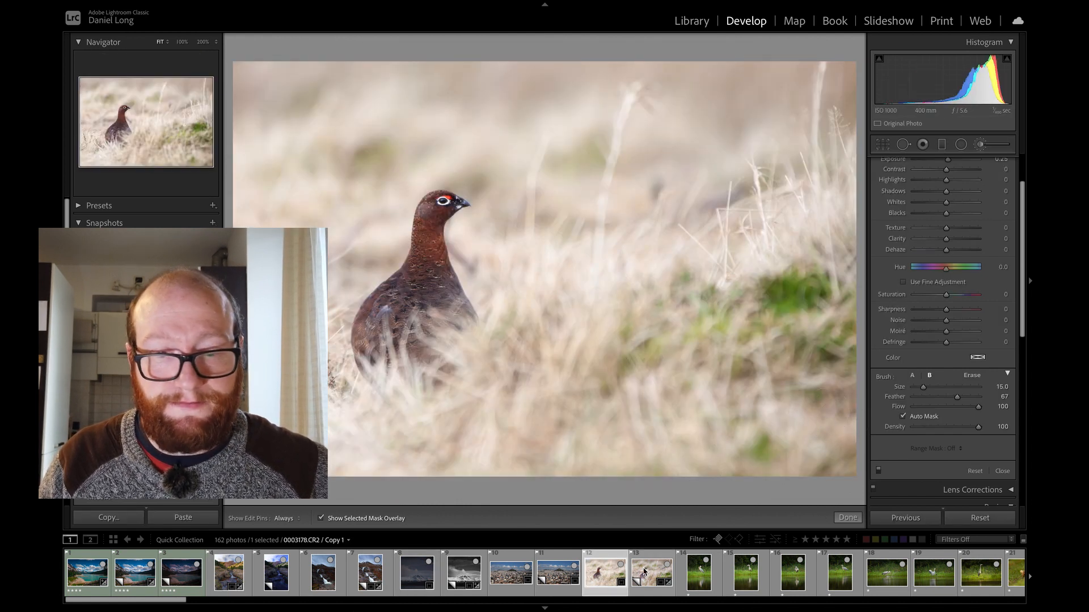
pyautogui.scroll(4, 954, 198)
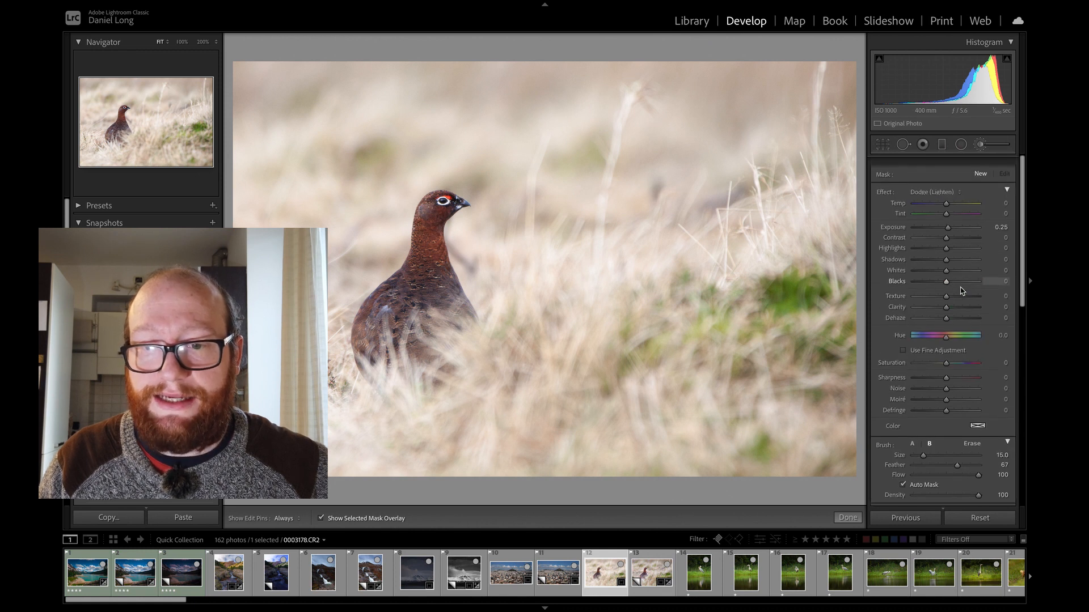
pyautogui.moveTo(949, 194); pyautogui.dragTo(923, 197)
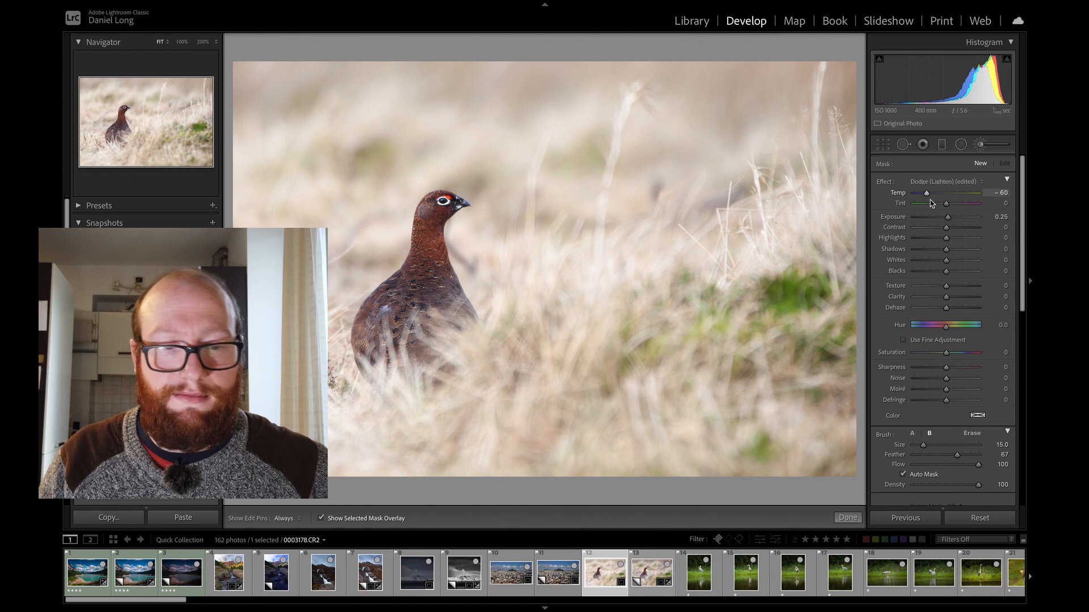
pyautogui.scroll(4, 785, 202)
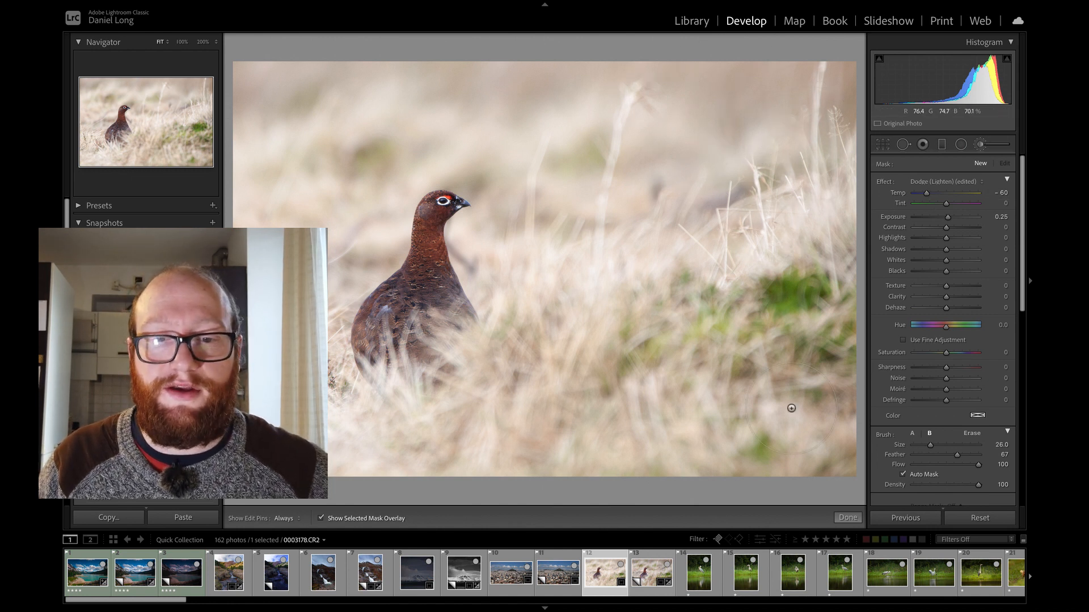
pyautogui.moveTo(811, 133)
pyautogui.mouseDown()
pyautogui.moveTo(800, 448)
pyautogui.moveTo(686, 295)
pyautogui.moveTo(656, 335)
pyautogui.moveTo(590, 329)
pyautogui.moveTo(652, 437)
pyautogui.moveTo(788, 448)
pyautogui.moveTo(834, 436)
pyautogui.mouseUp()
pyautogui.click(355, 519)
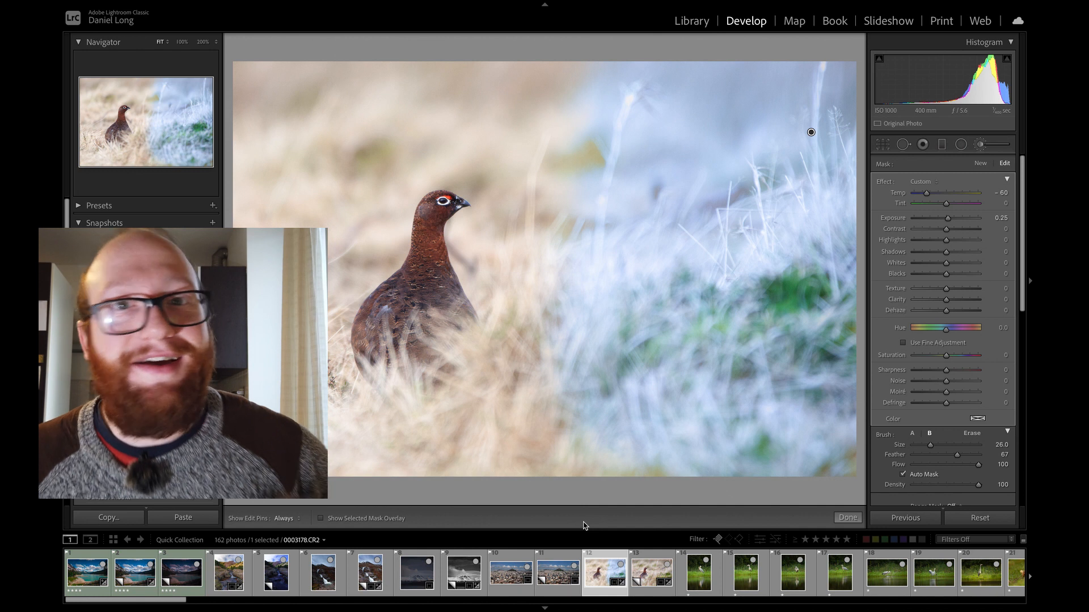
pyautogui.press('h')
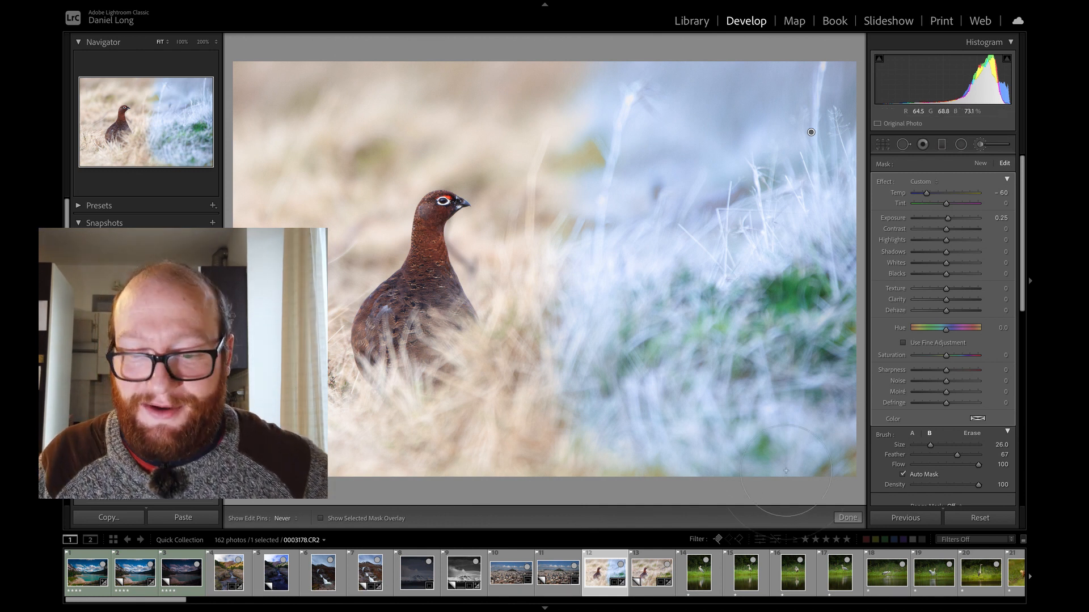
pyautogui.press('h')
# Limit the brush with a color range mask sampled from the green grass patch, and set its amount to 70.
pyautogui.scroll(-2, 958, 465)
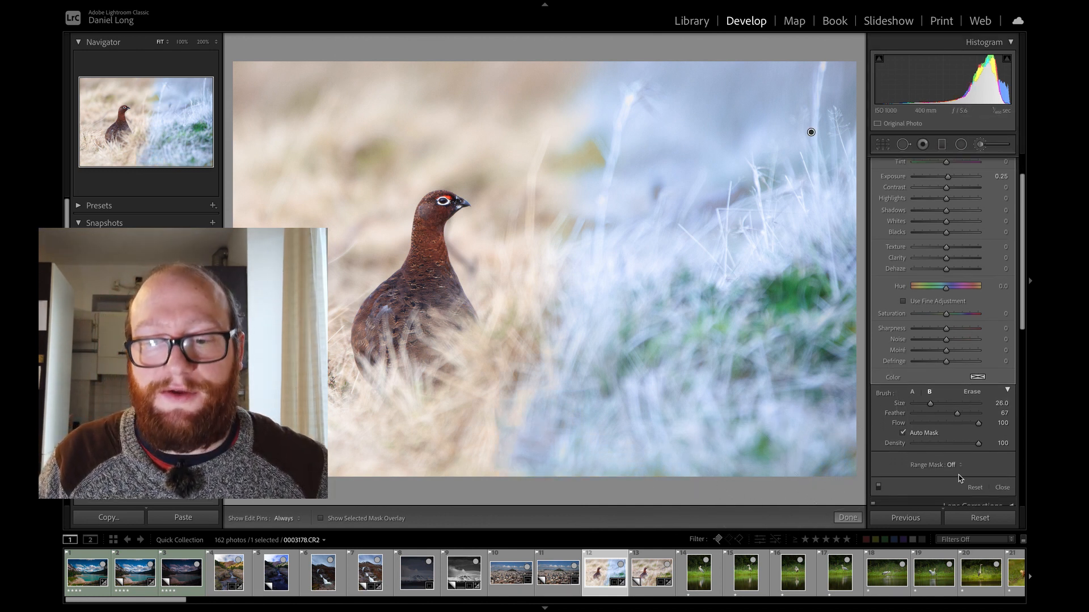
pyautogui.scroll(-4, 959, 471)
pyautogui.click(956, 332)
pyautogui.click(961, 341)
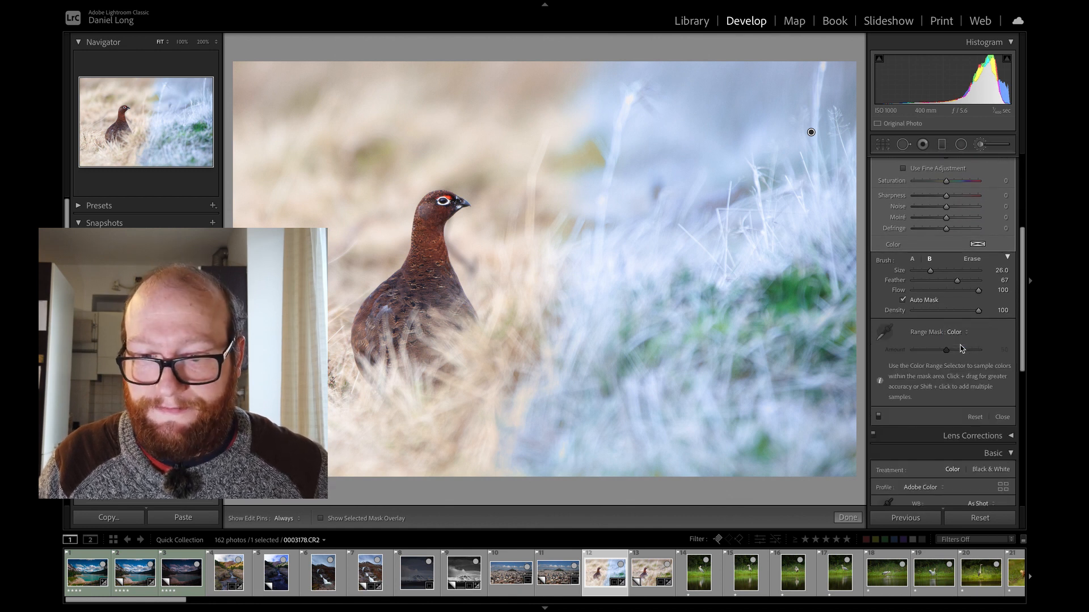
pyautogui.click(886, 332)
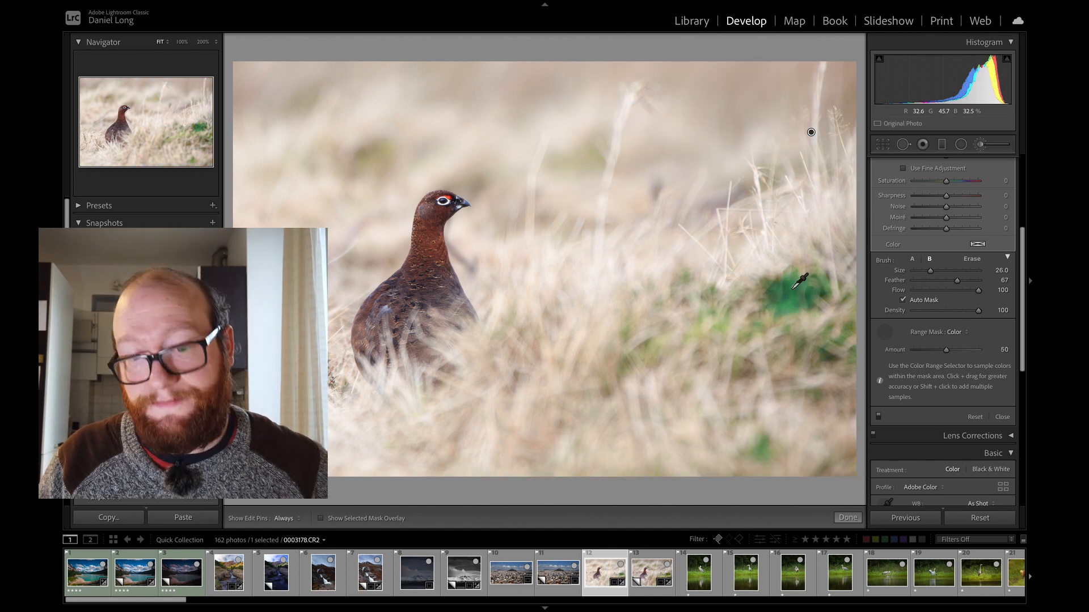
pyautogui.click(794, 287)
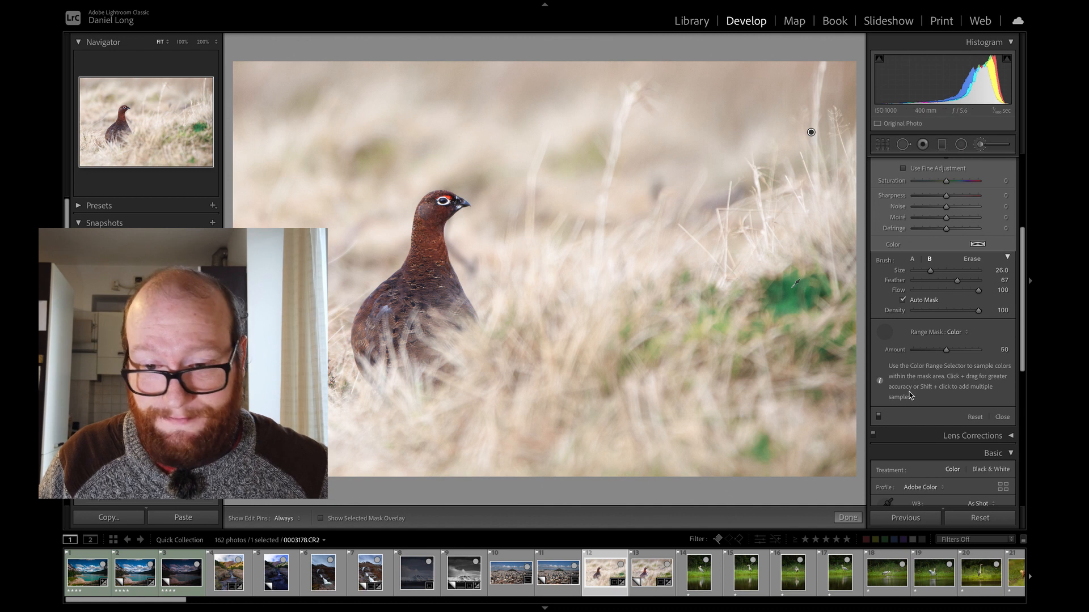
pyautogui.moveTo(945, 350); pyautogui.dragTo(940, 363)
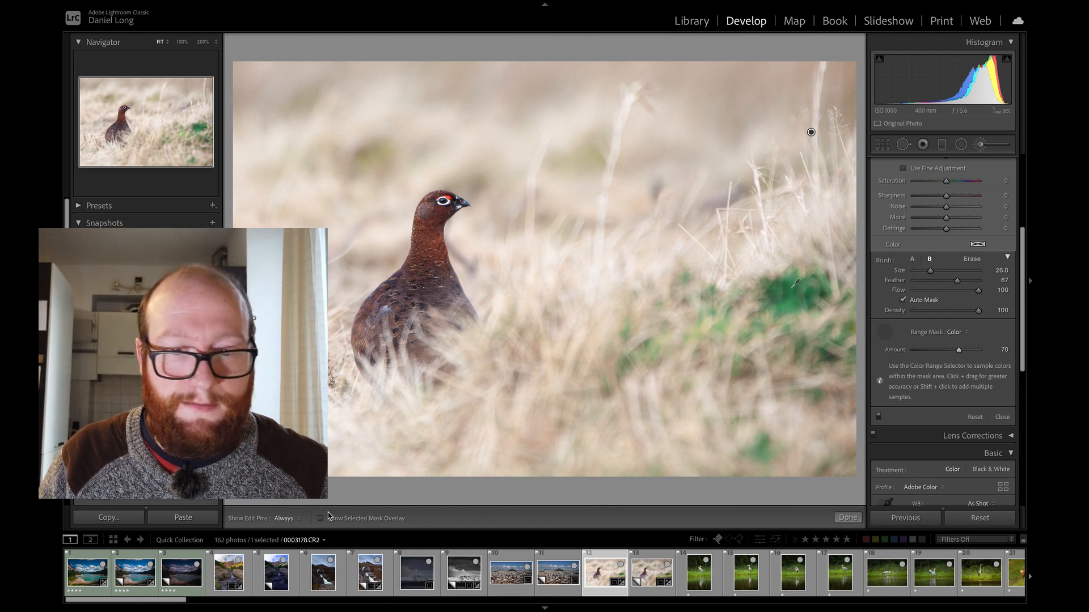
pyautogui.moveTo(958, 350); pyautogui.dragTo(970, 349)
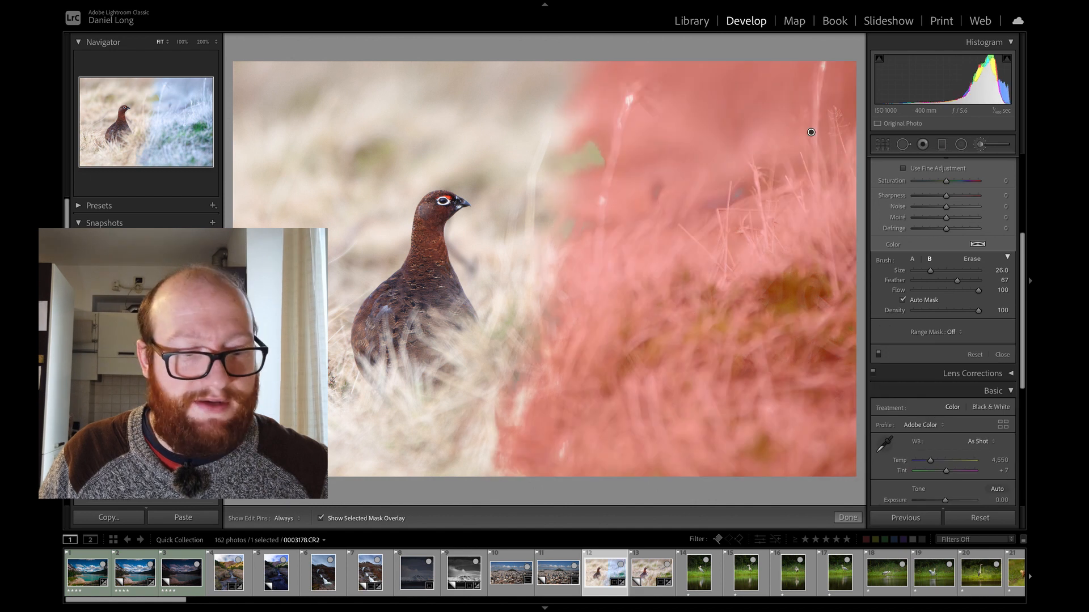
# Hide the selected mask overlay and undo the last range mask changes on the grouse photo.
pyautogui.click(320, 517)
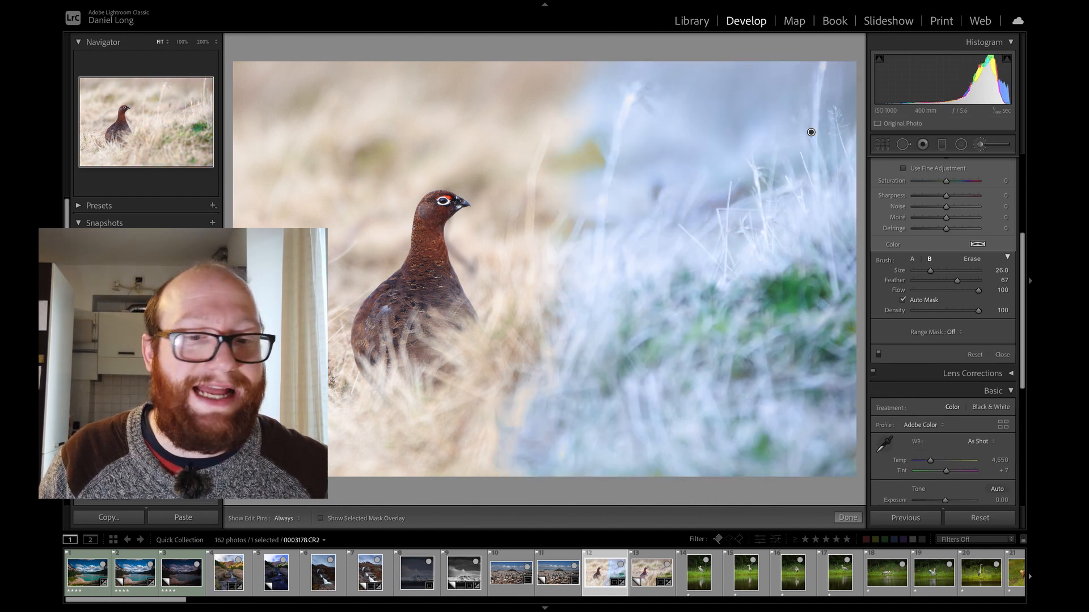
pyautogui.hotkey('ctrl', 'z')
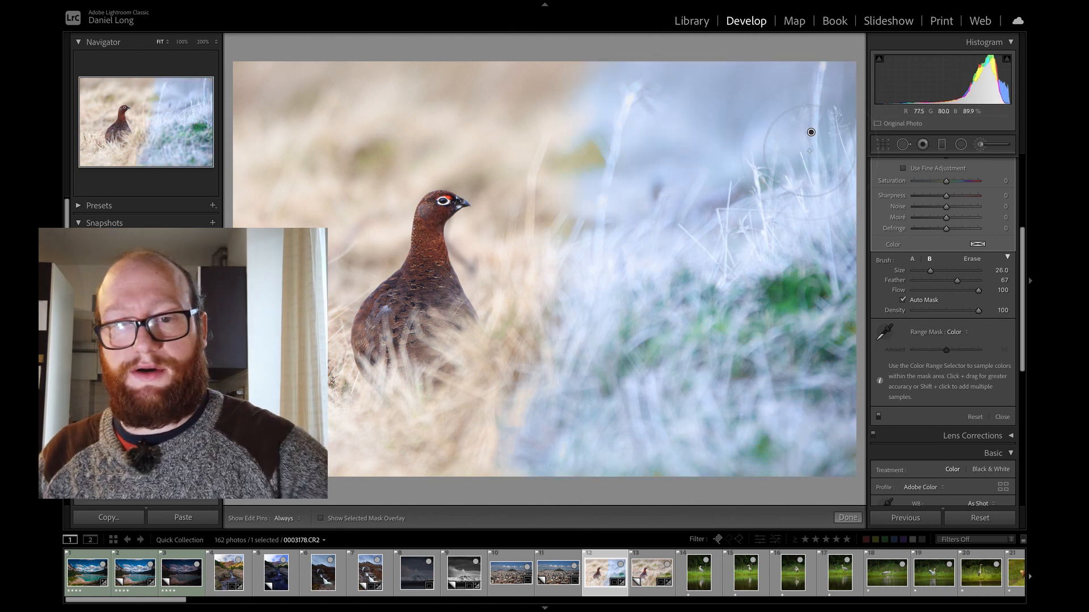
pyautogui.hotkey('ctrl', 'z')
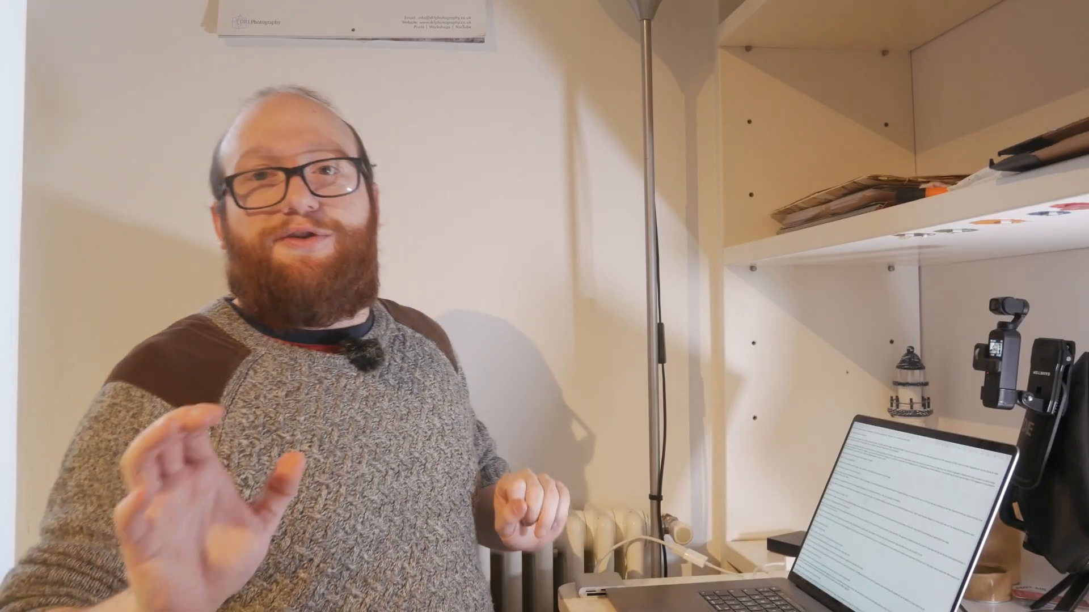